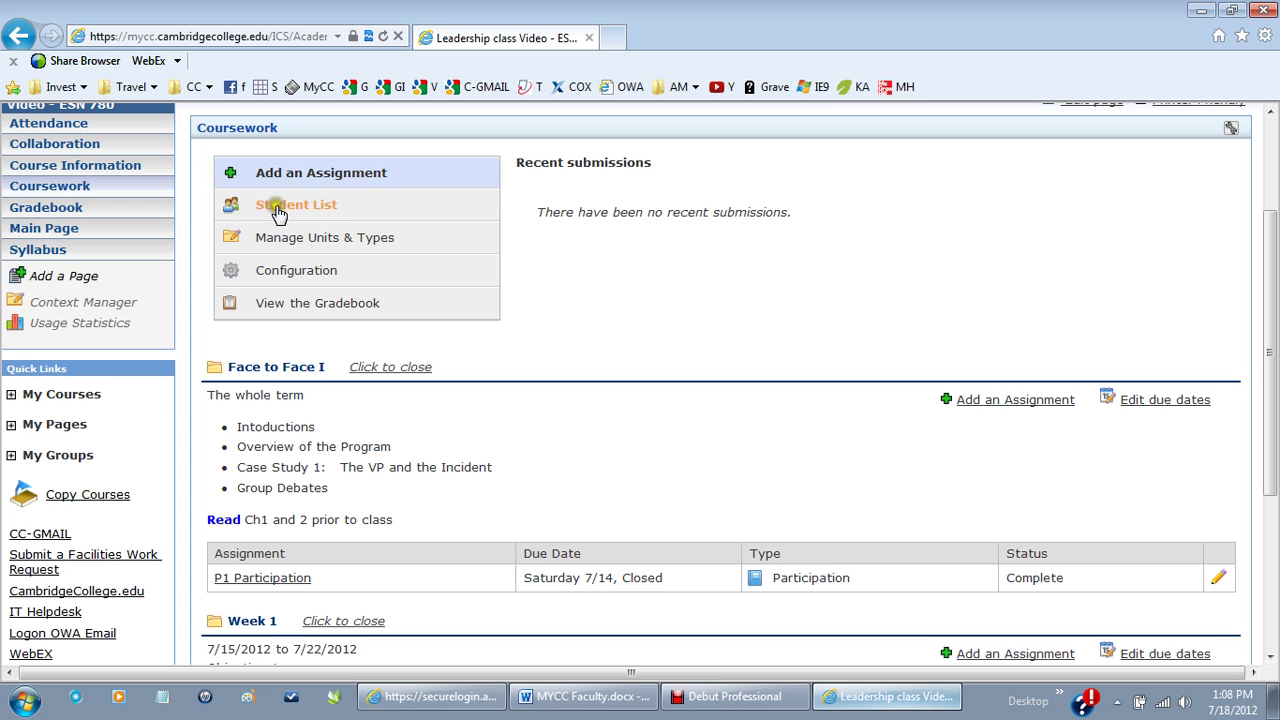
Review the course's existing units and assignment types, and return to the Coursework main screen
left_click(314, 240)
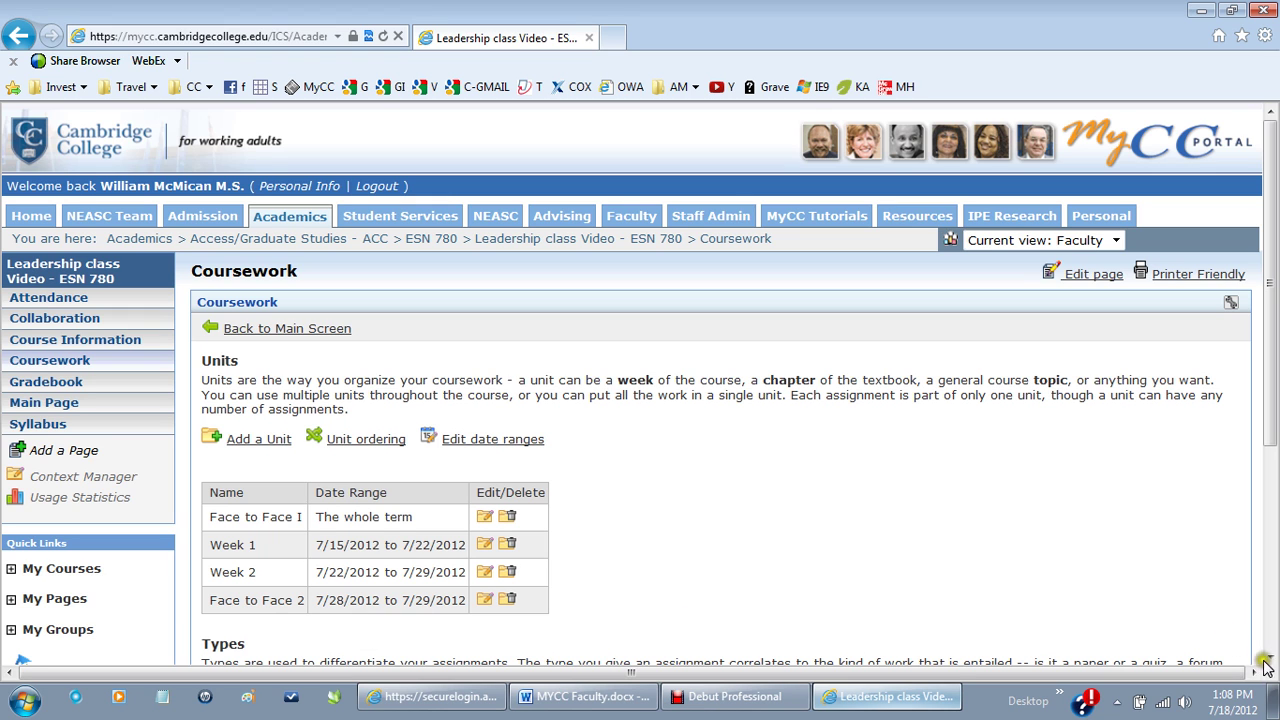
scroll(1268, 658, "down", 5)
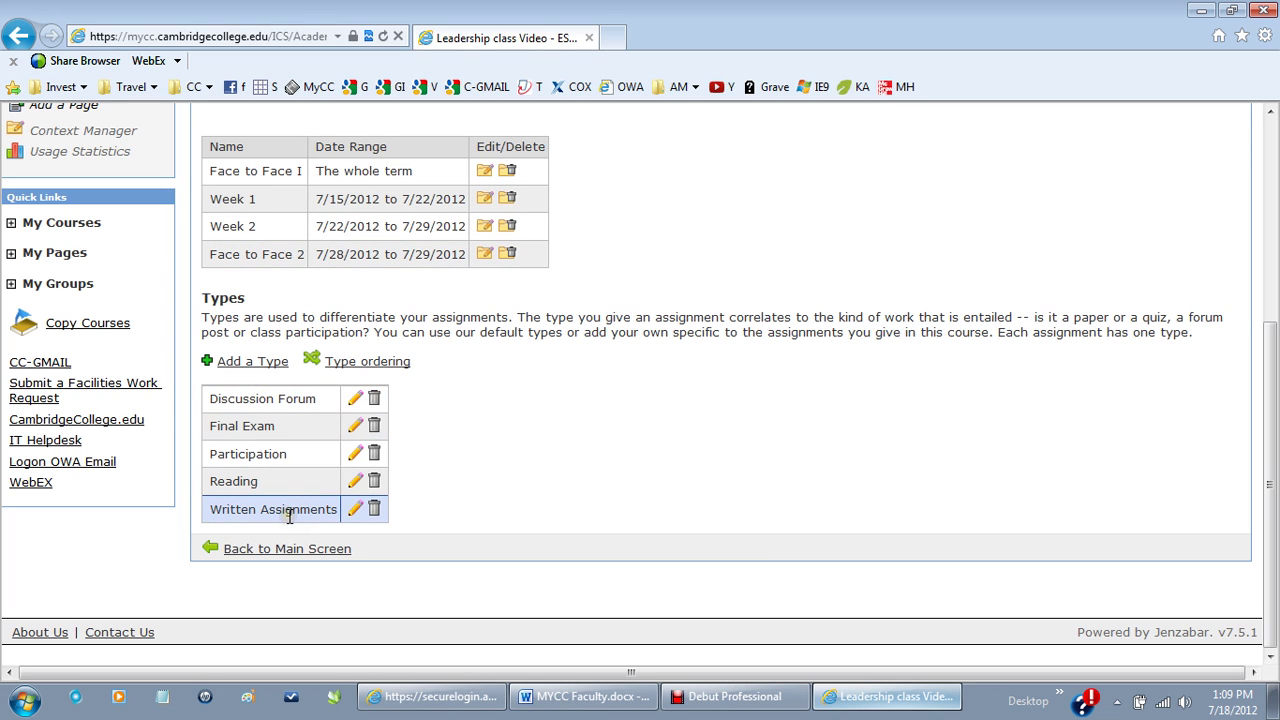
left_click(287, 550)
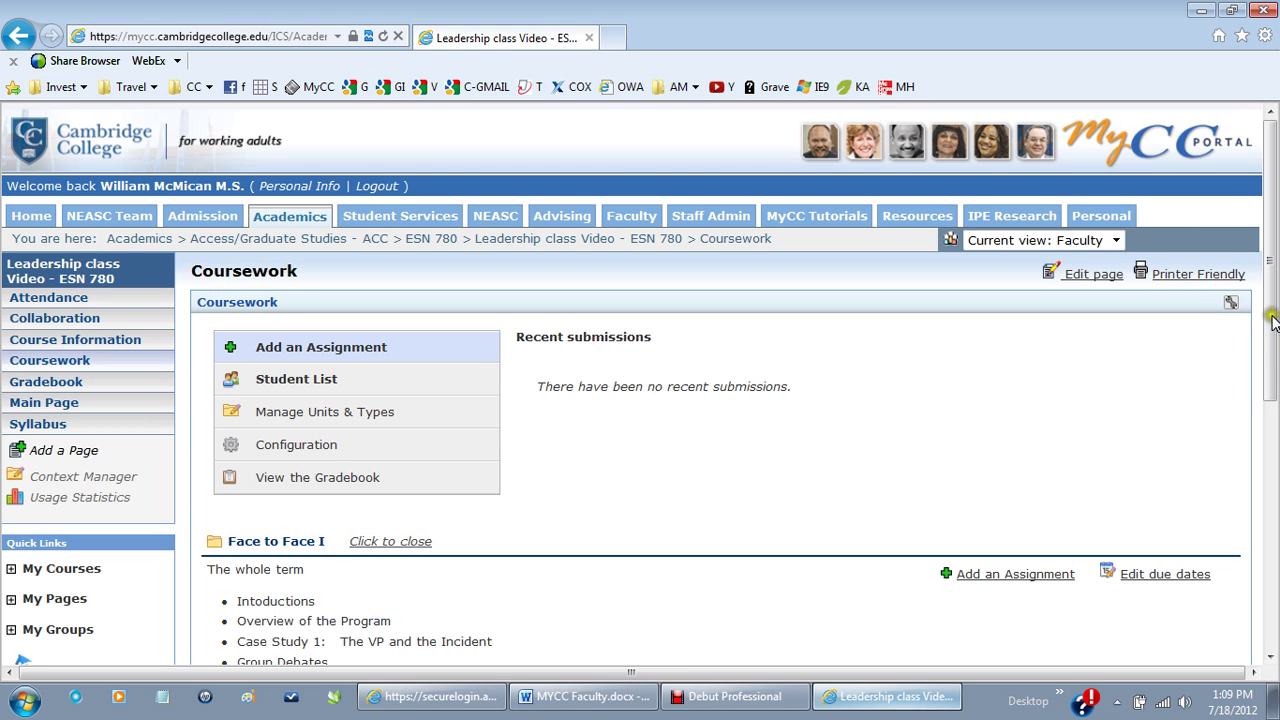
Examine the Face to Face I unit's description and assignments, collapsing and re-expanding the unit
left_click_drag(1268, 310, 1237, 474)
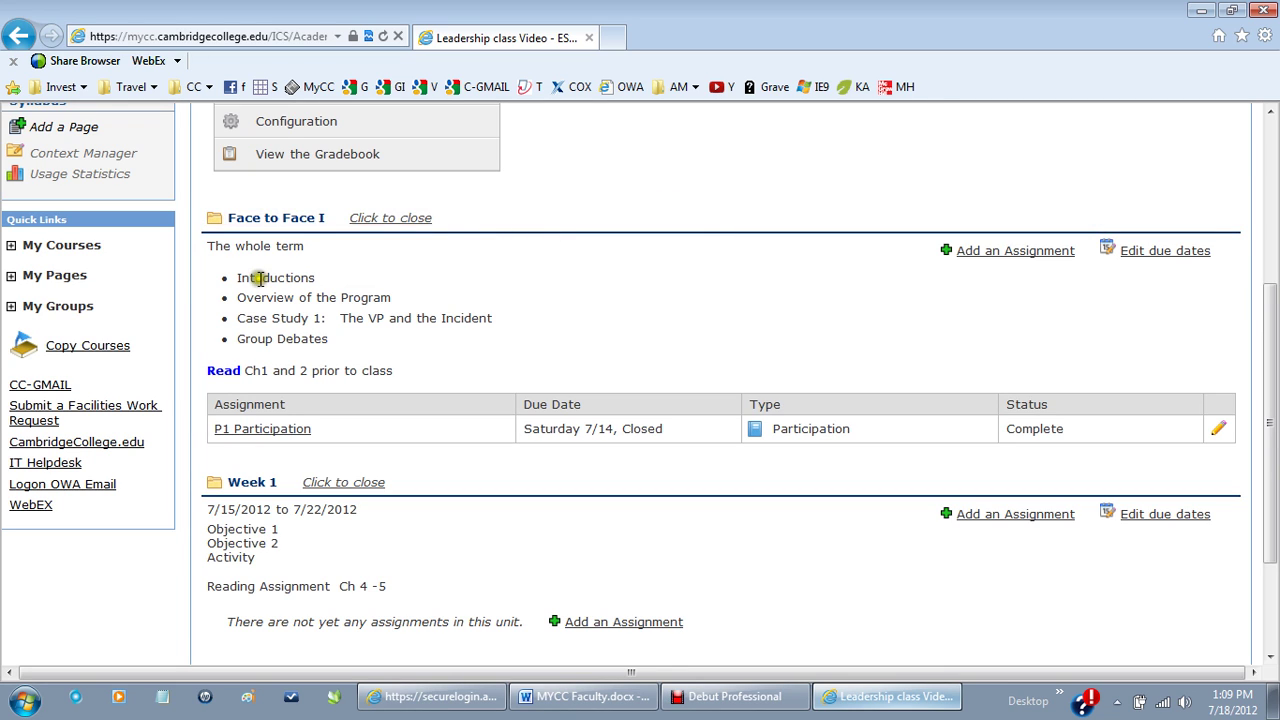
left_click_drag(237, 278, 289, 424)
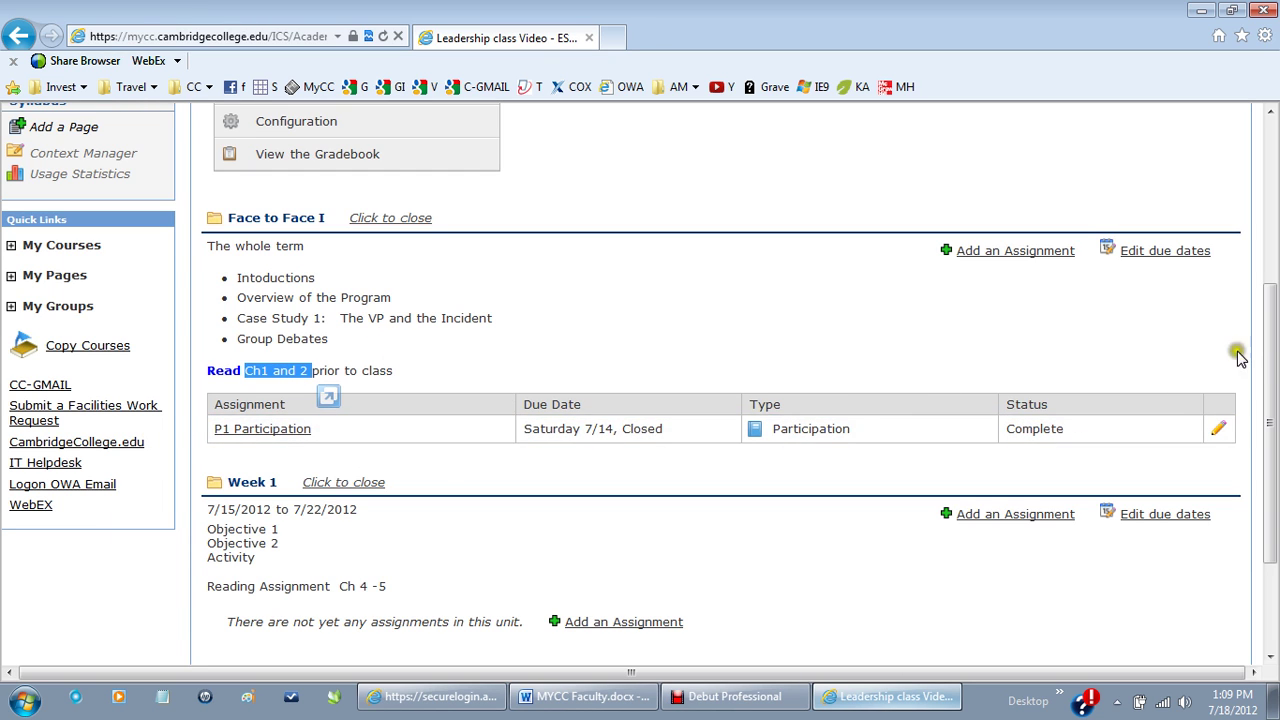
left_click_drag(1267, 349, 1266, 378)
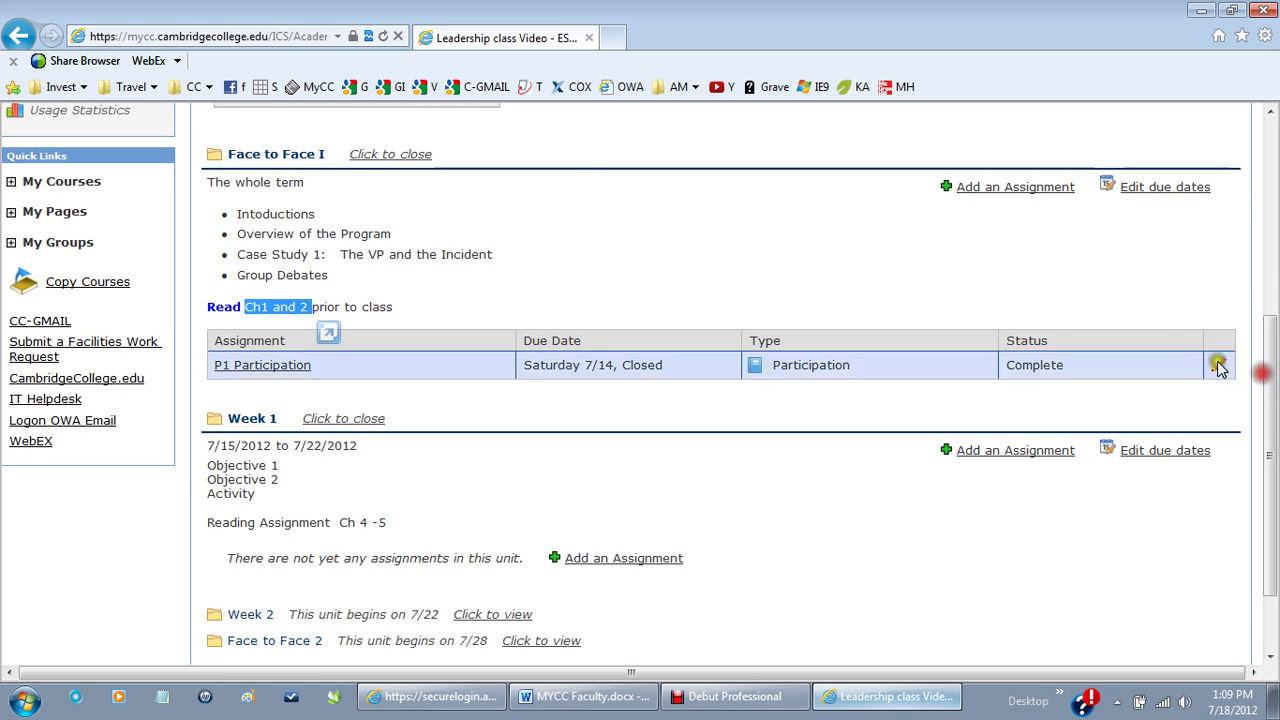
left_click(383, 156)
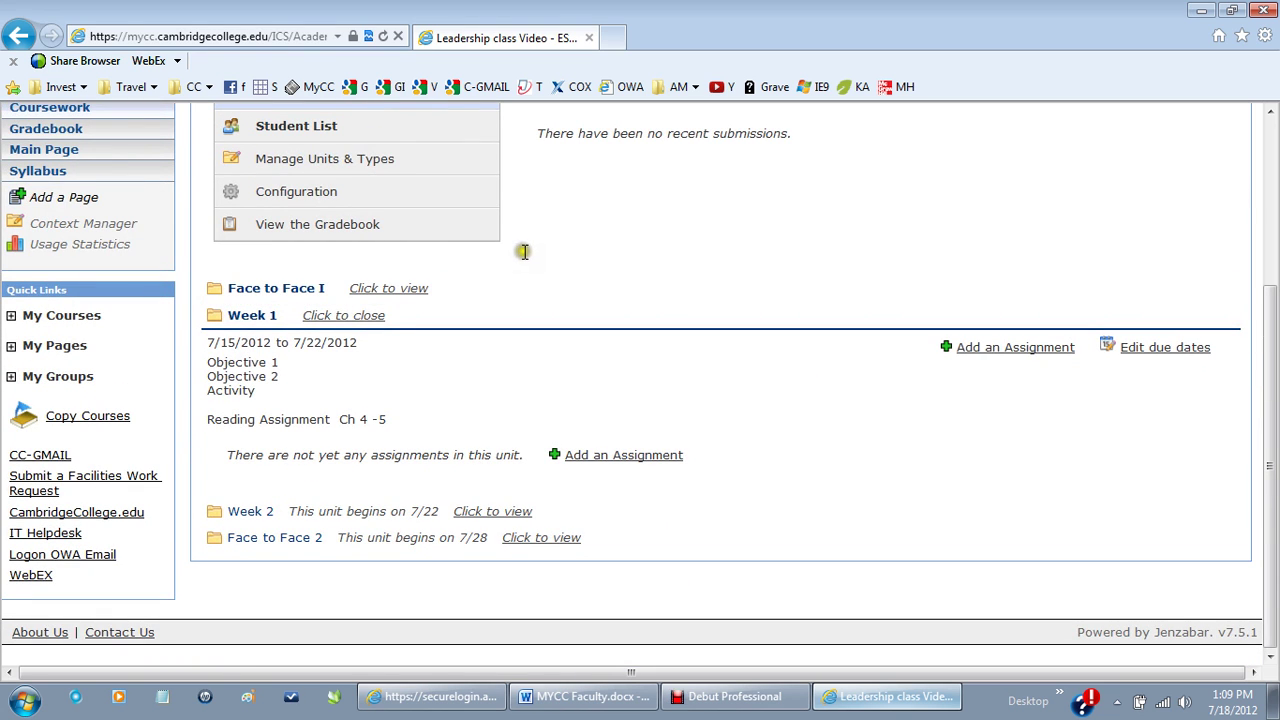
left_click(380, 288)
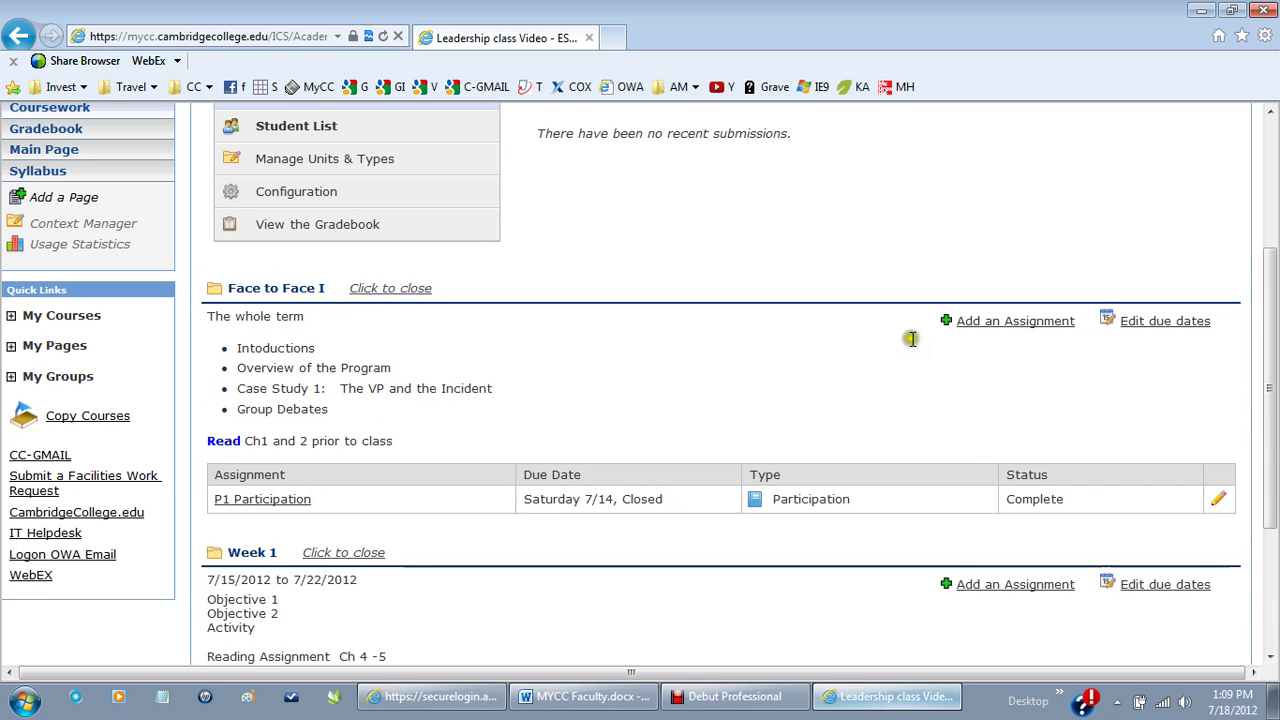
Start a new assignment in the Face to Face I unit using the Basic format
left_click(993, 322)
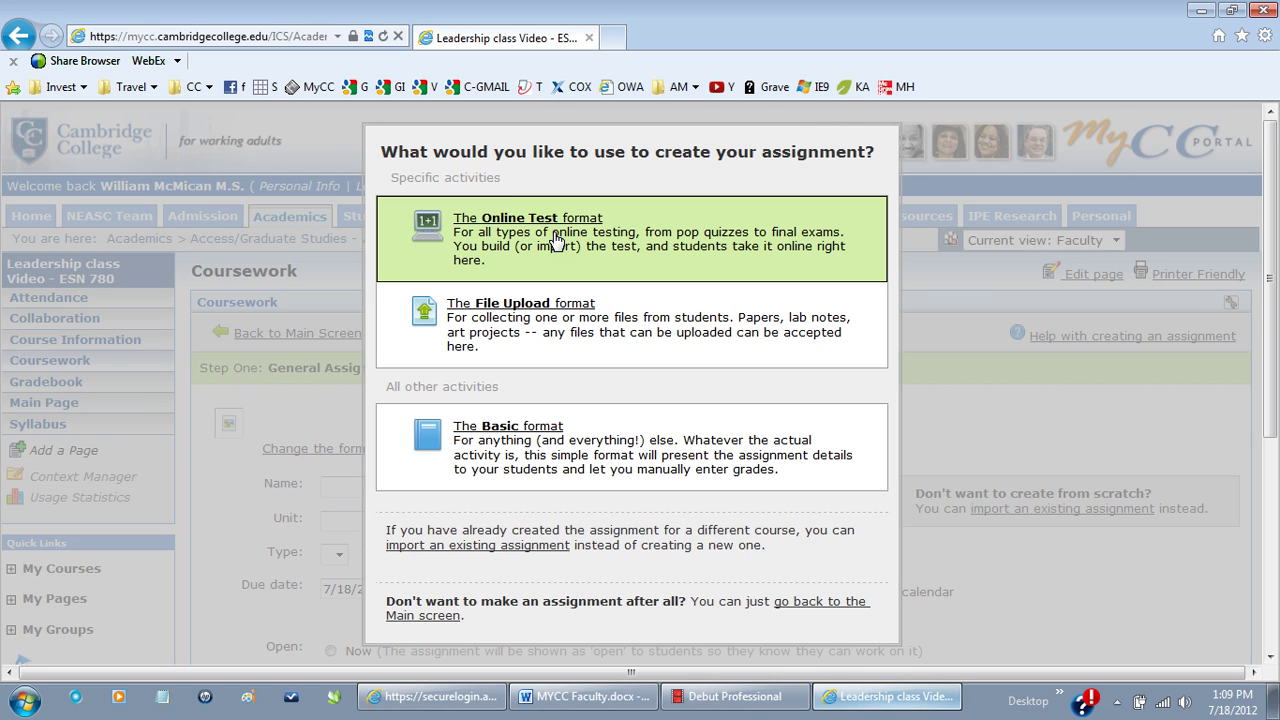
left_click(630, 248)
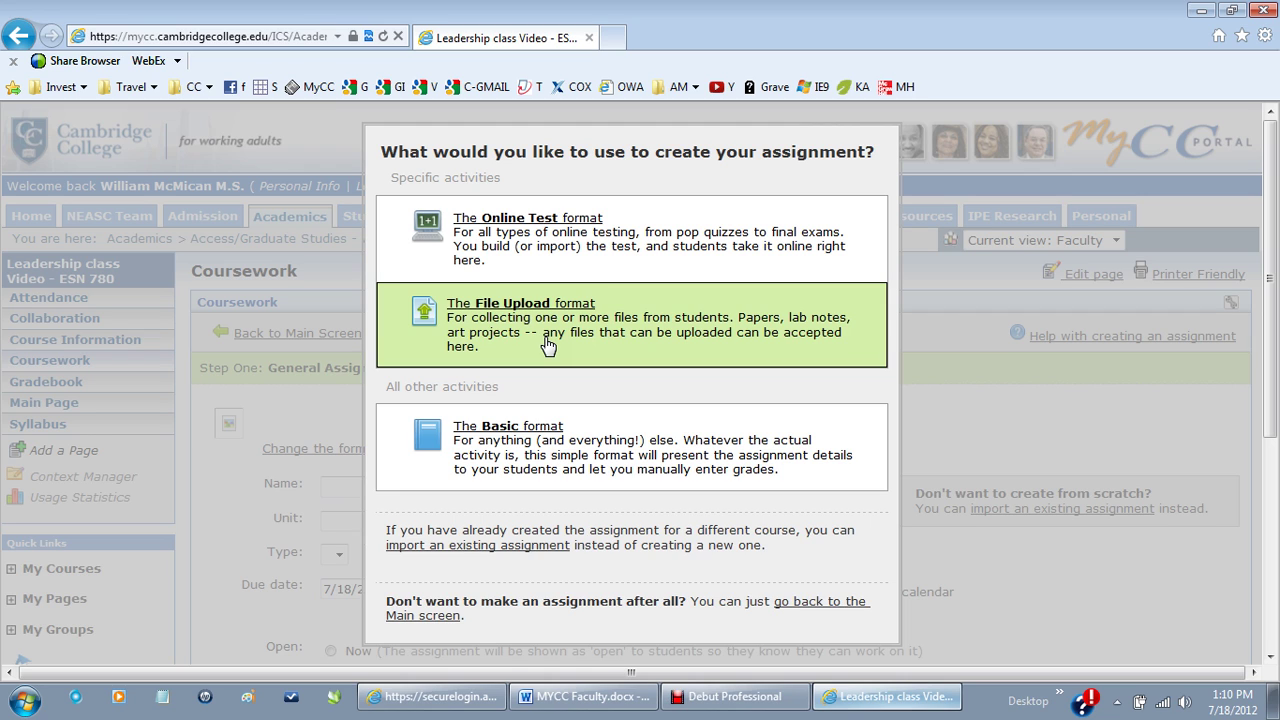
left_click(597, 430)
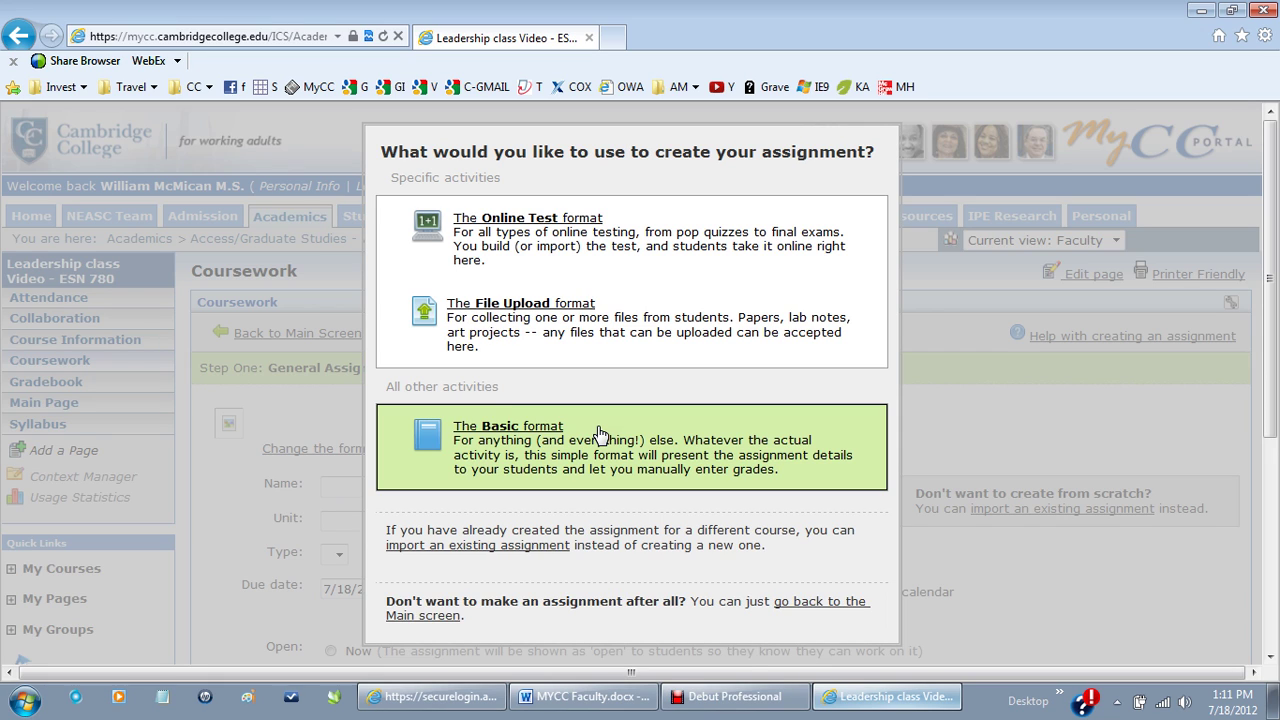
left_click(490, 433)
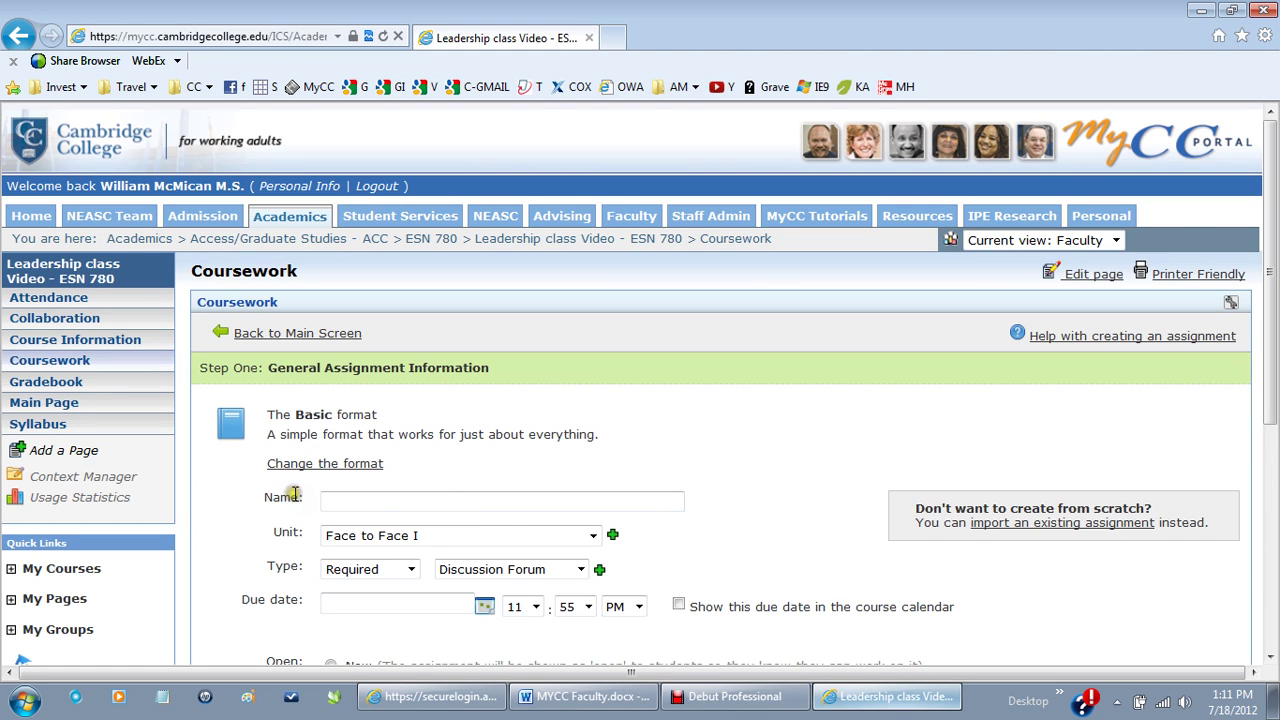
Name the new assignment "A1 Presentation of Topic for Class"
left_click(1269, 657)
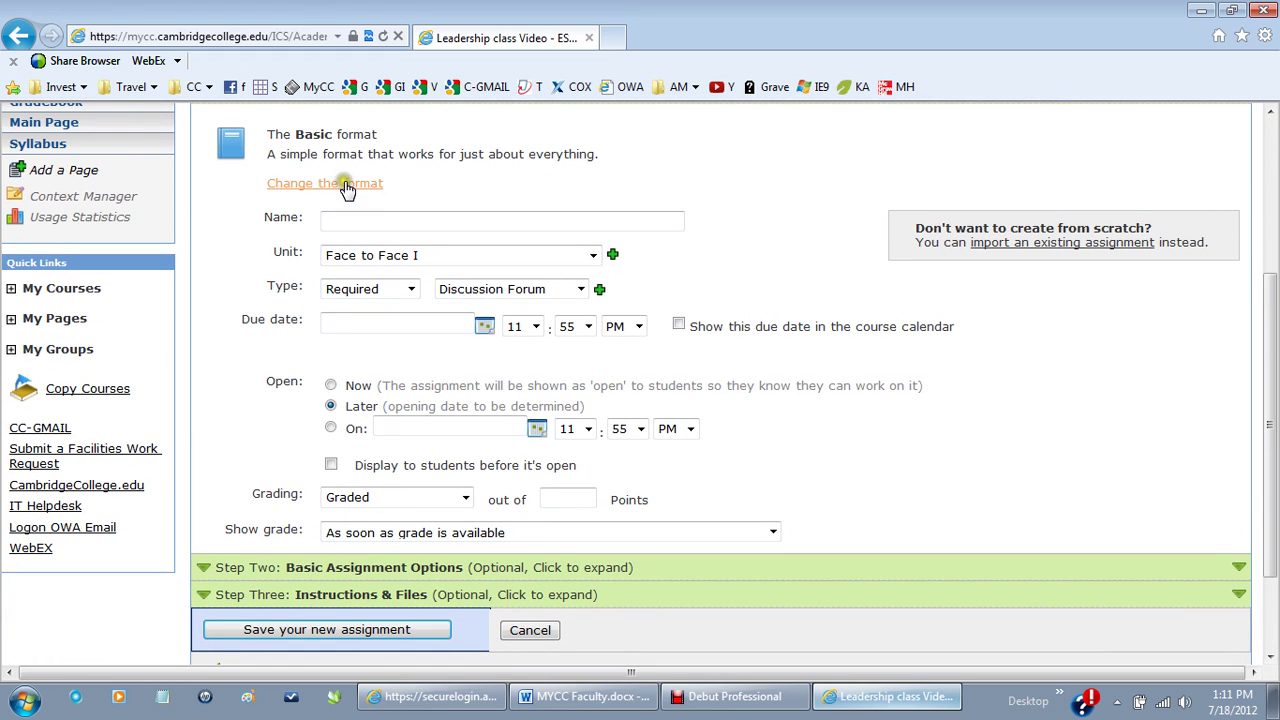
left_click(359, 219)
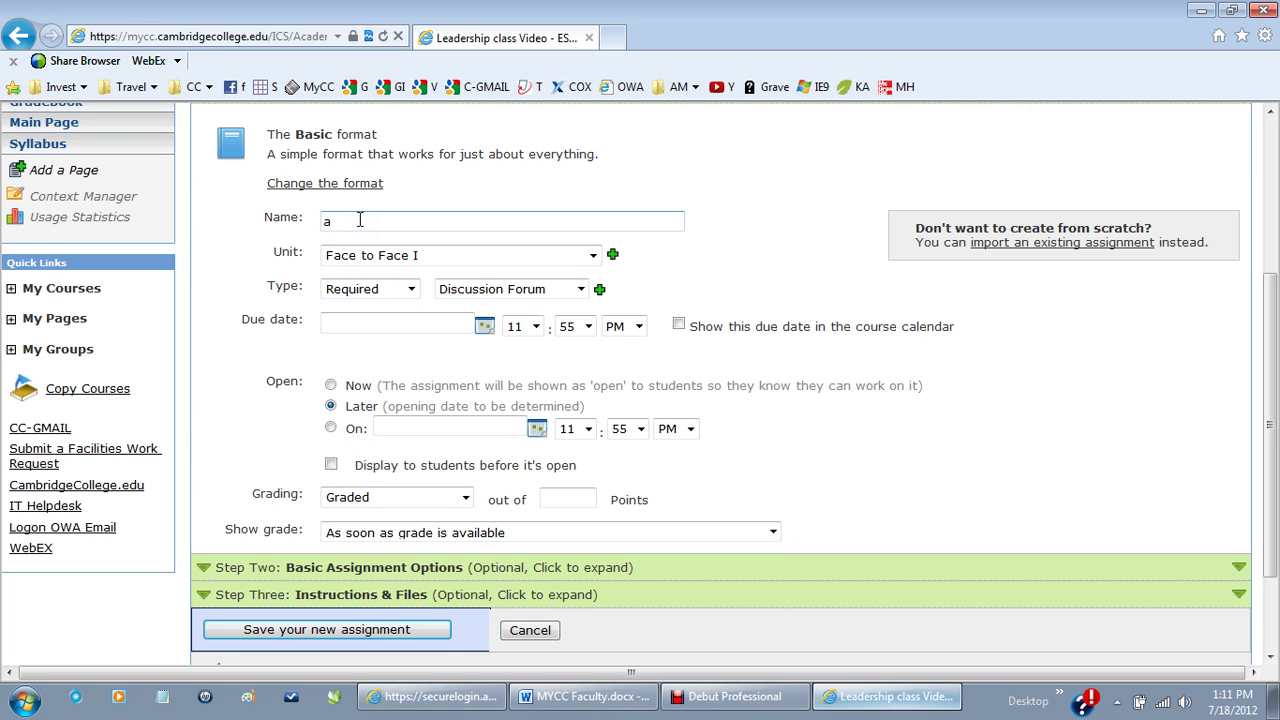
type("A1")
type("Present")
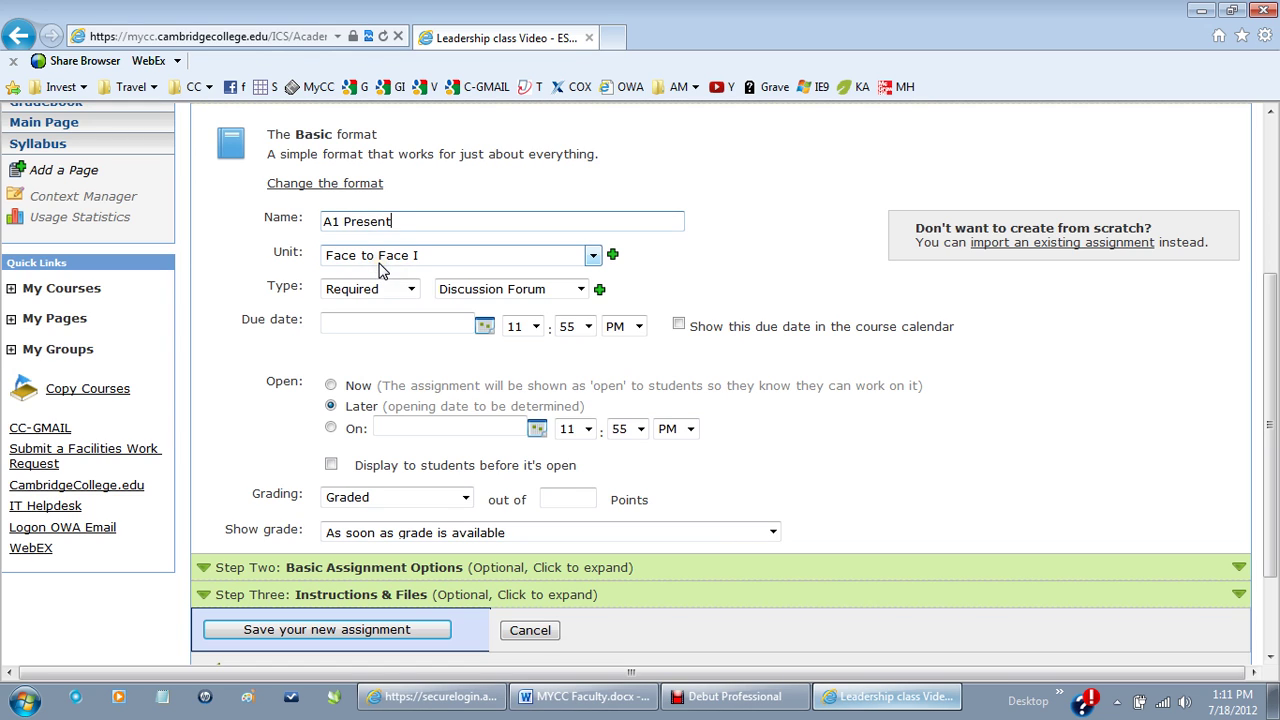
type("ation of Topic for Class")
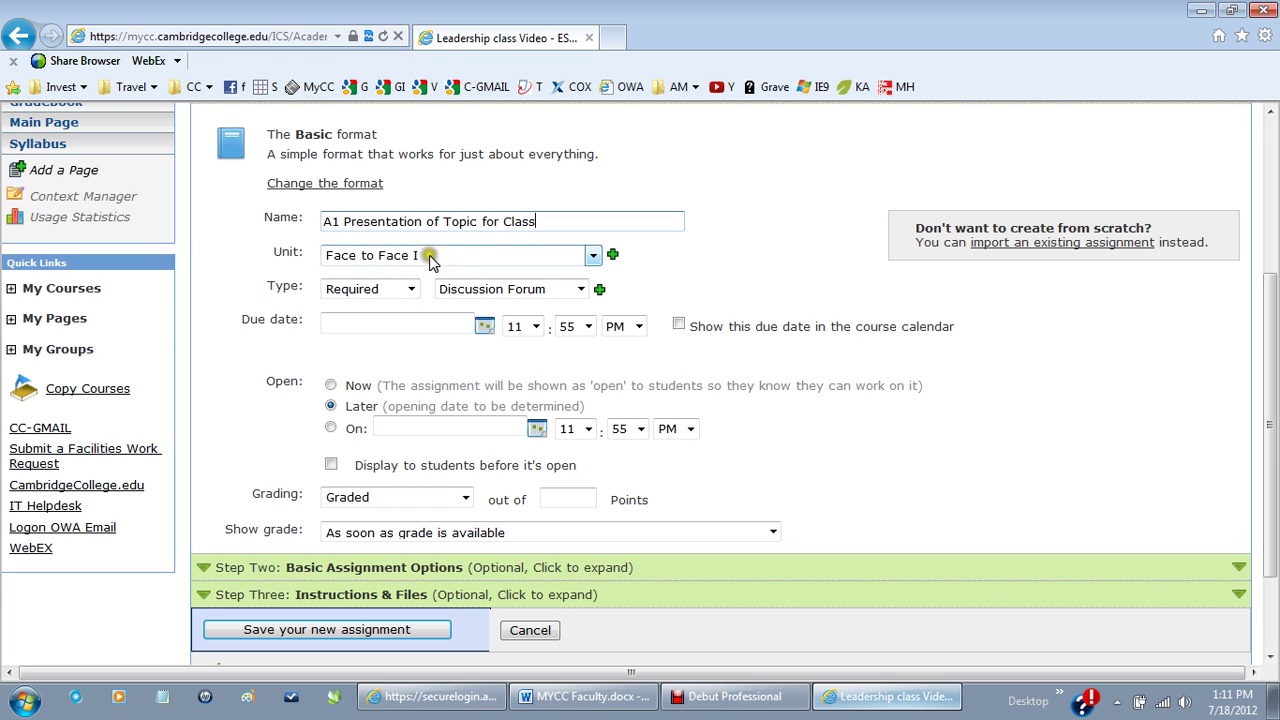
Assign it to the Face to Face I unit and make it a Required assignment of type Participation
left_click(437, 257)
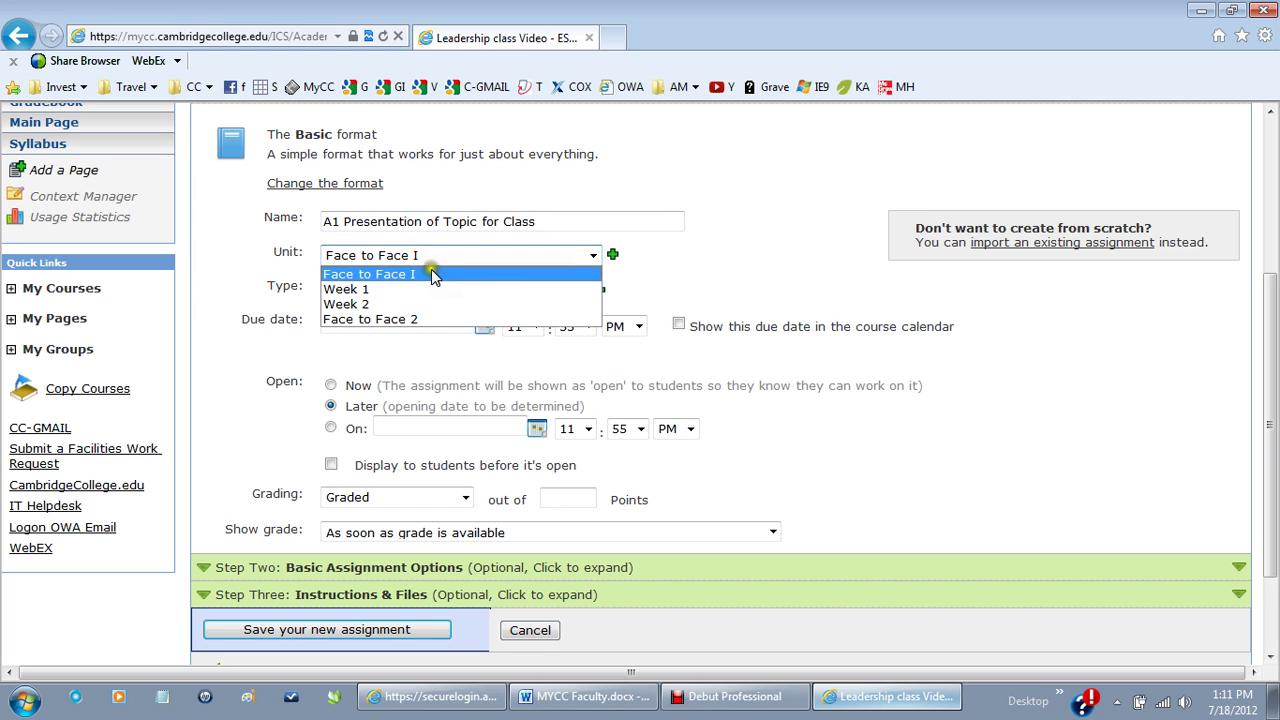
left_click(432, 273)
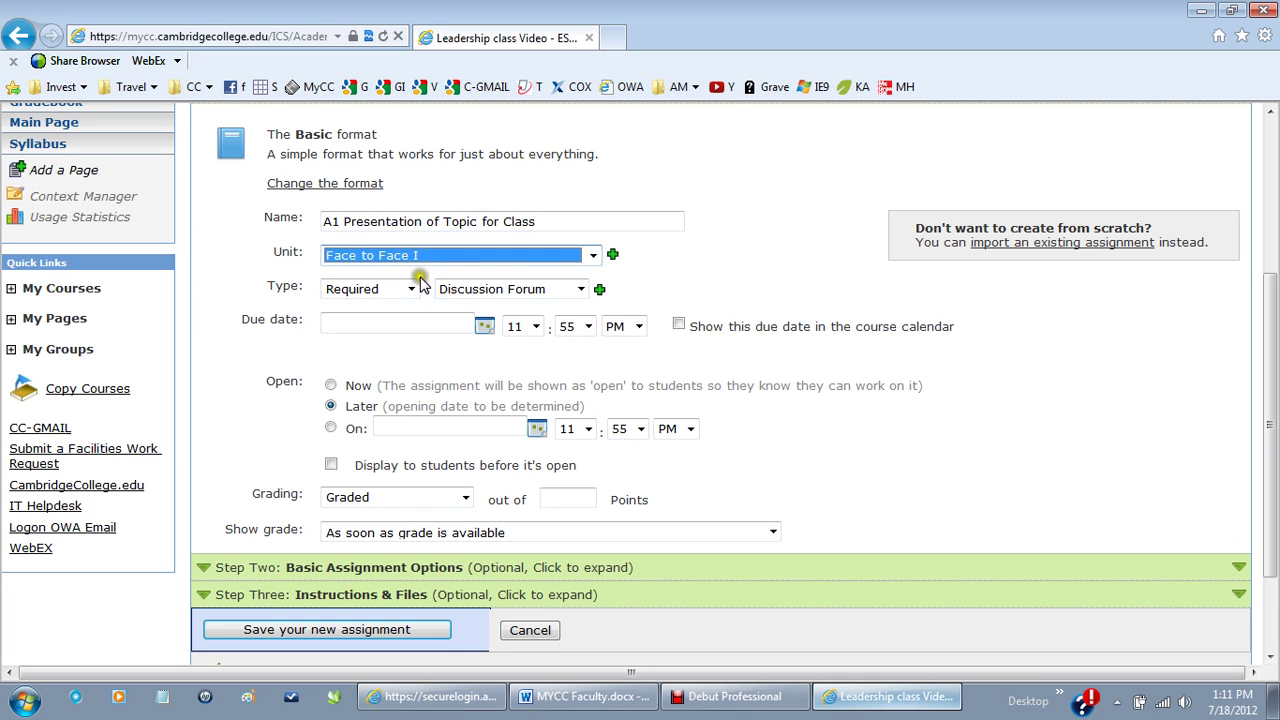
left_click(410, 289)
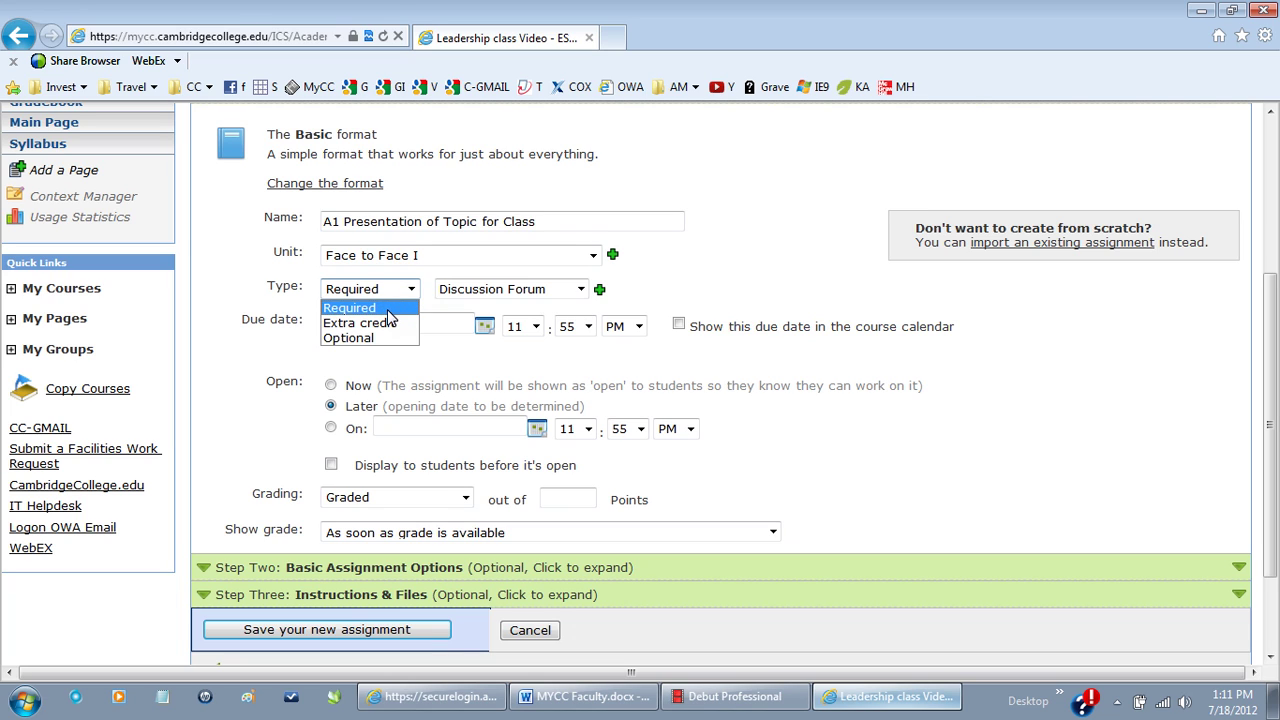
left_click(386, 324)
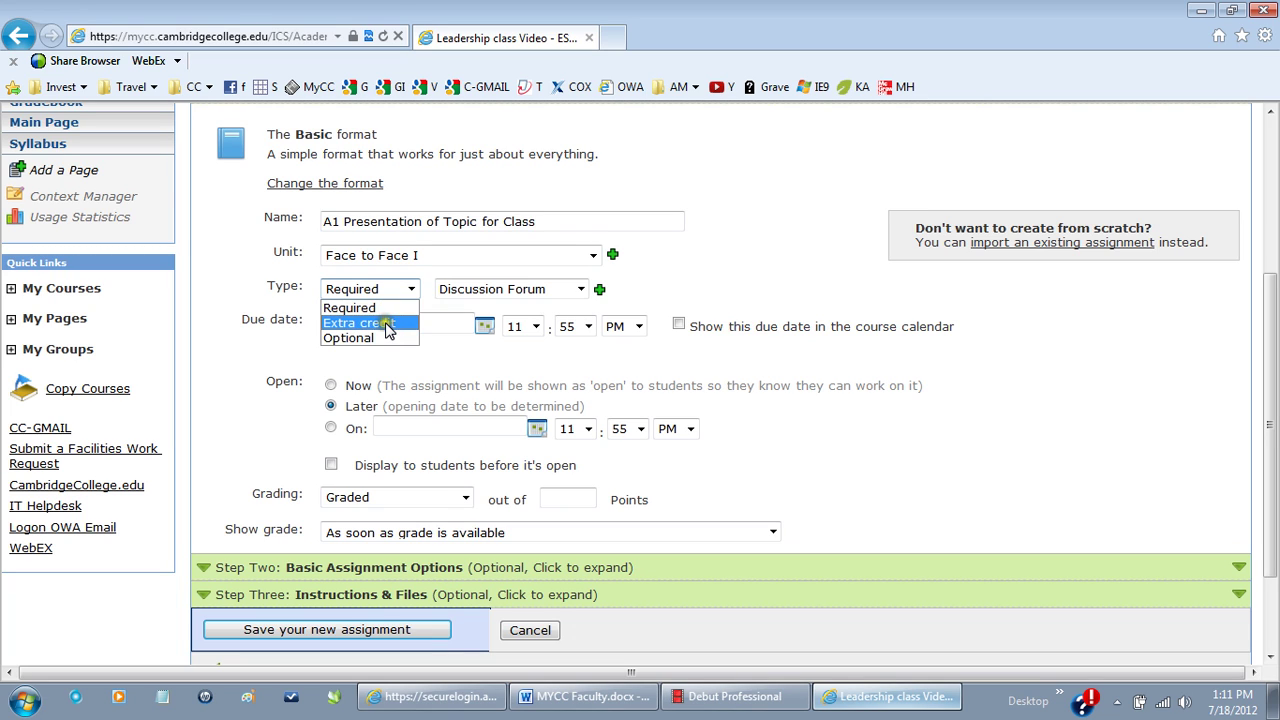
left_click(388, 311)
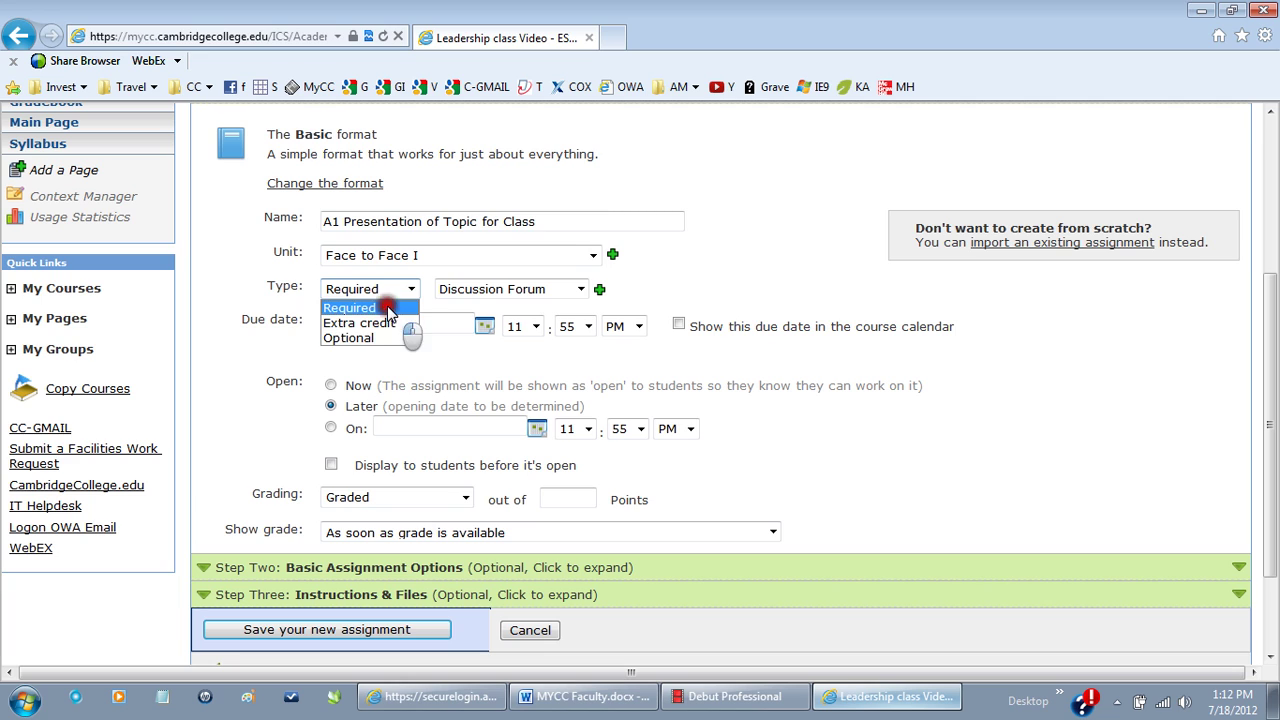
left_click(580, 291)
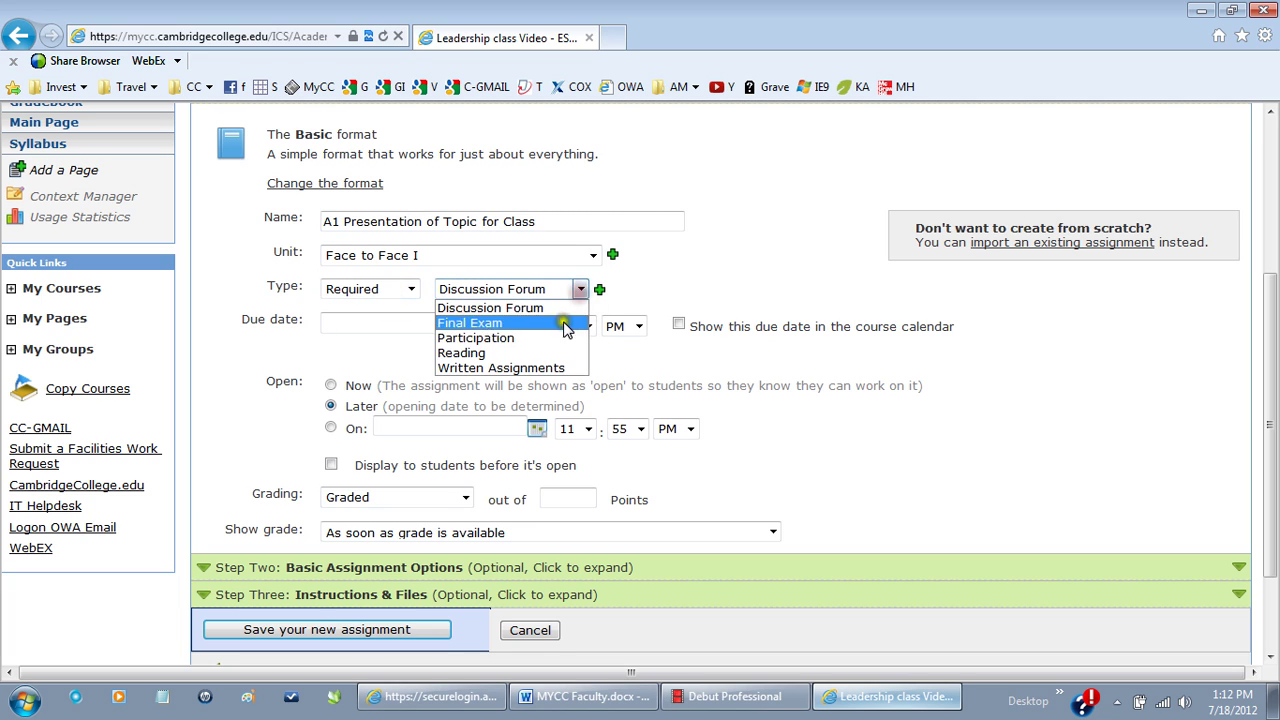
left_click(512, 341)
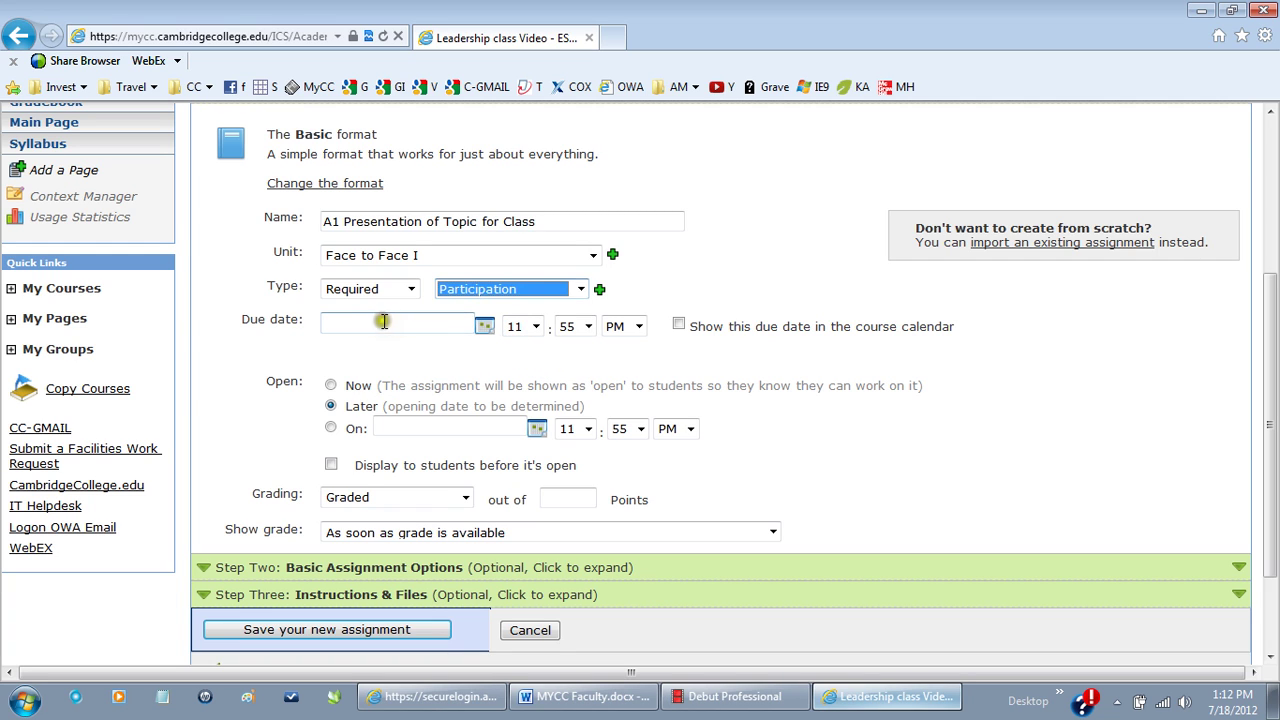
Set the due date to 7/14/2012 and have the assignment open to students now
left_click(484, 326)
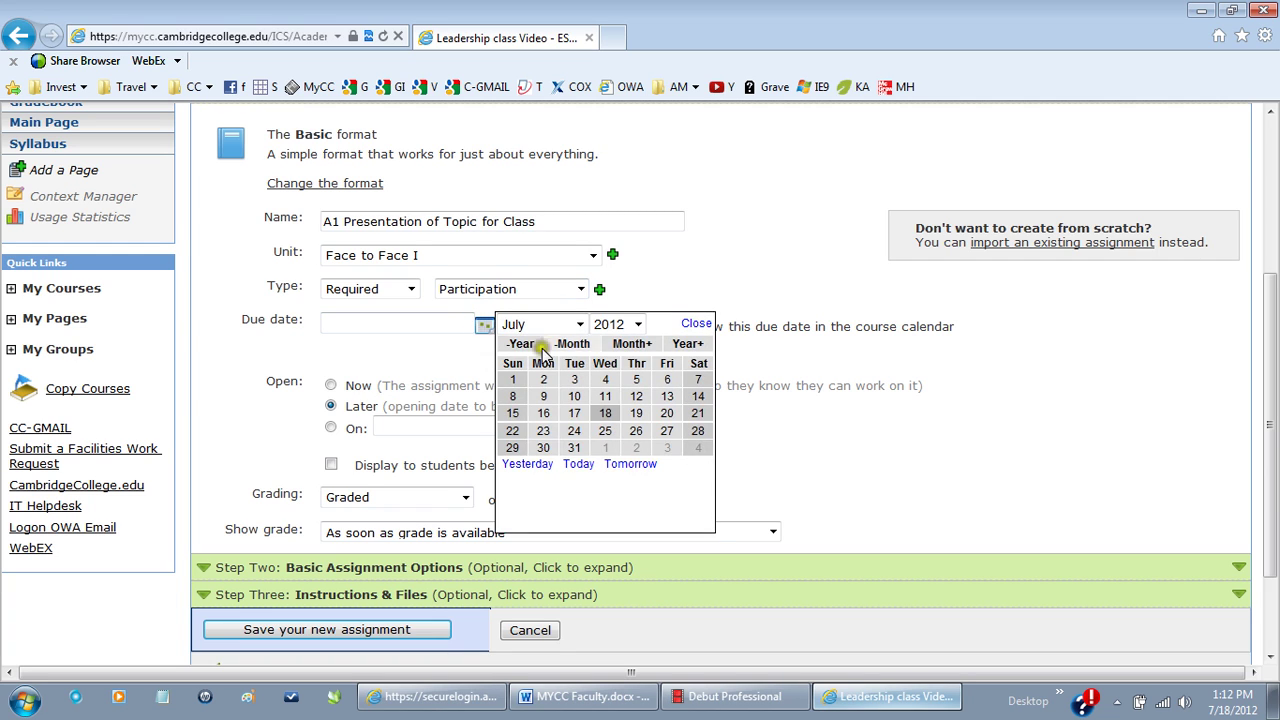
left_click(698, 396)
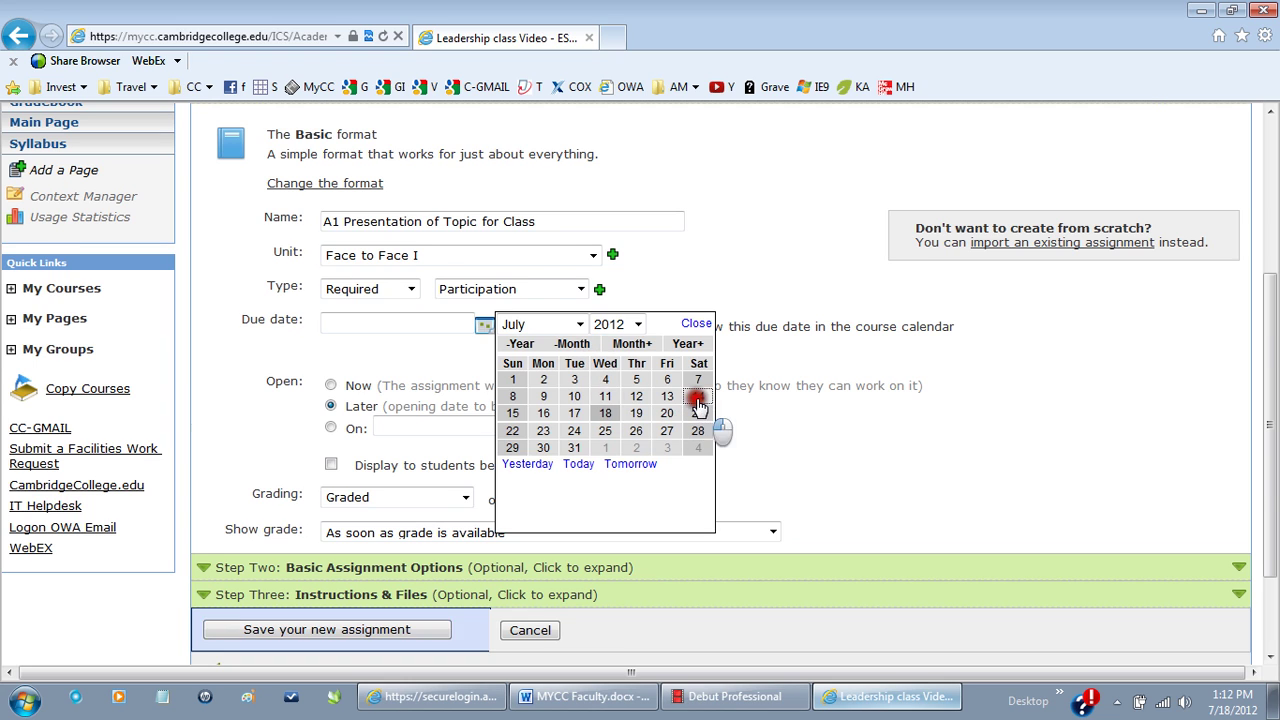
scroll(698, 400, "down", 3)
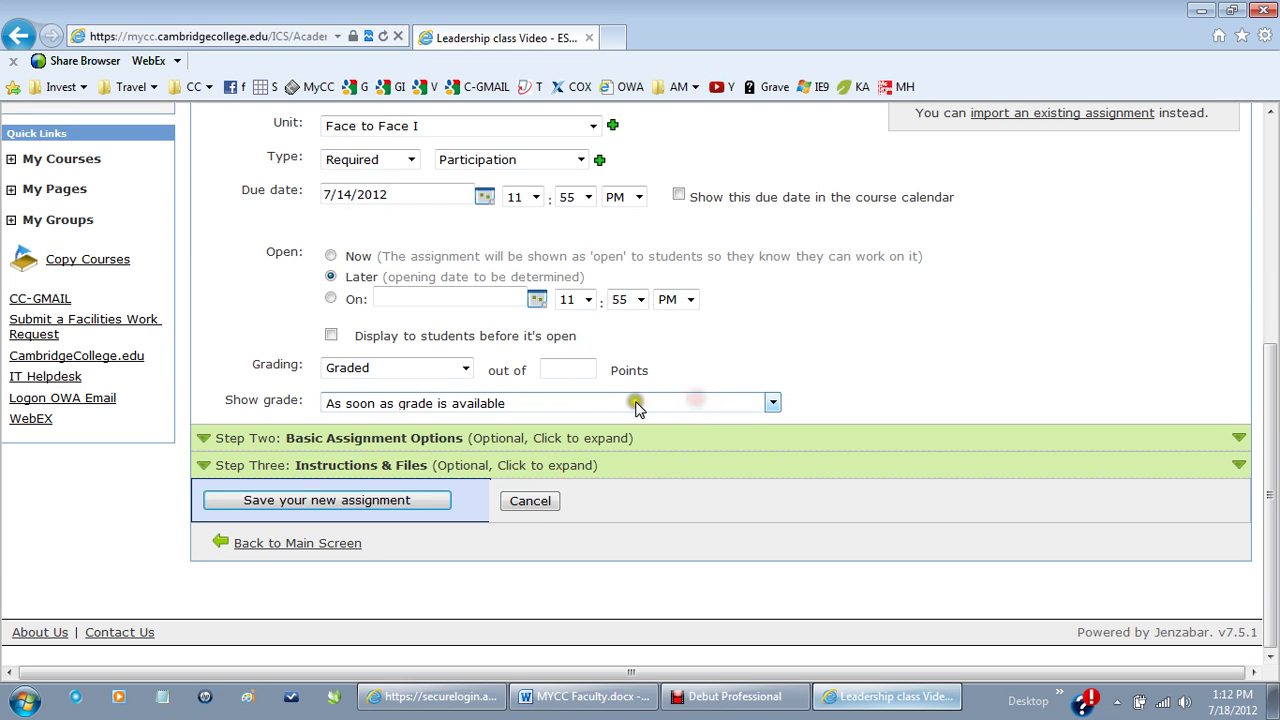
left_click(331, 256)
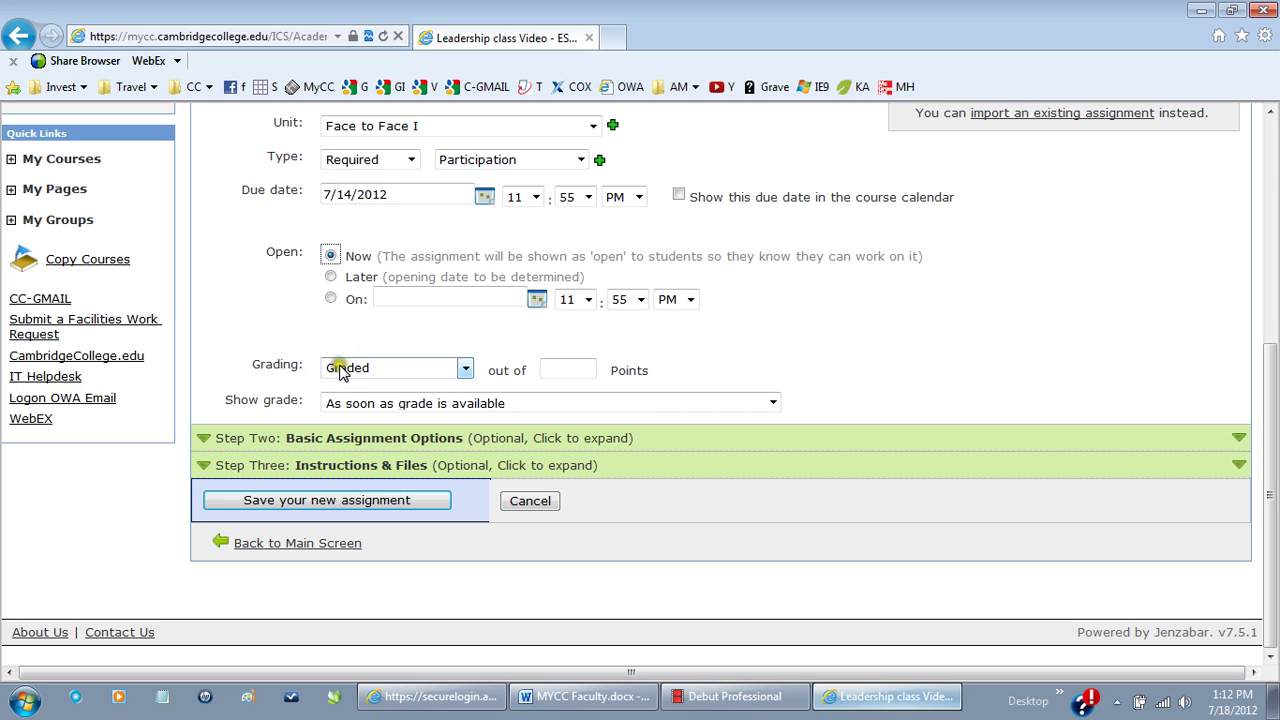
Set the assignment's grading to Graded out of 20 points
left_click(467, 369)
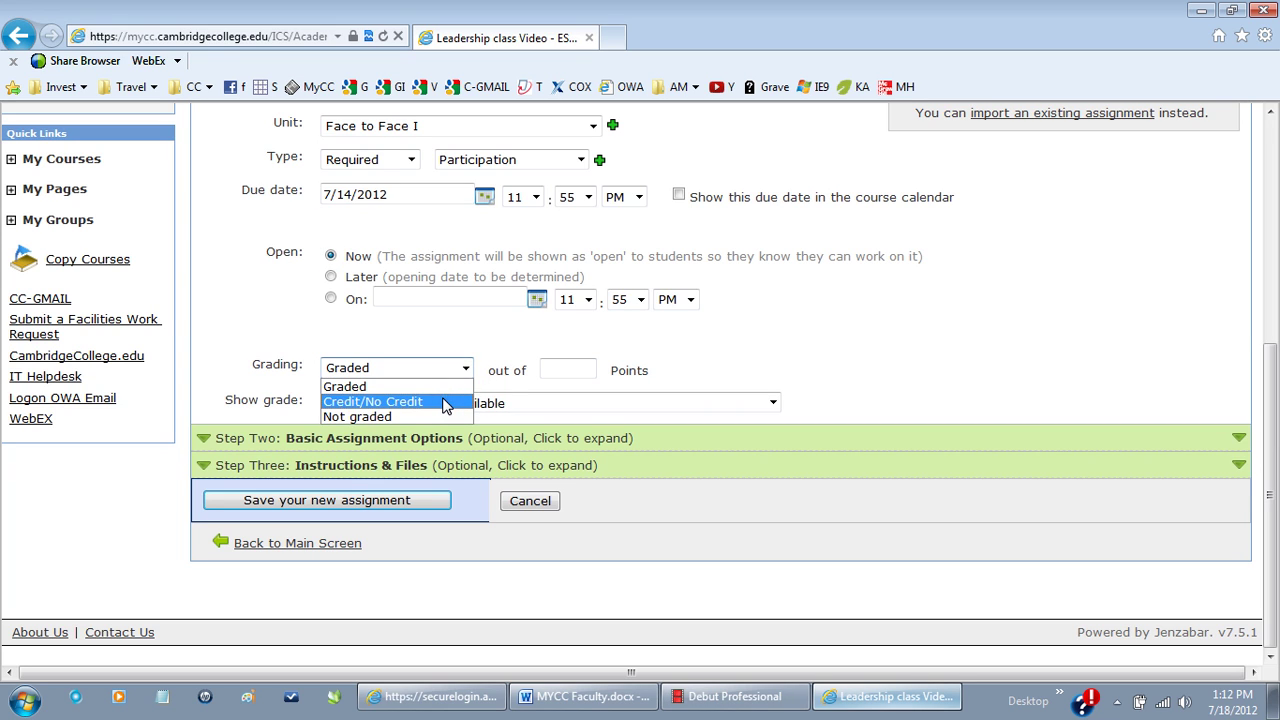
left_click(437, 388)
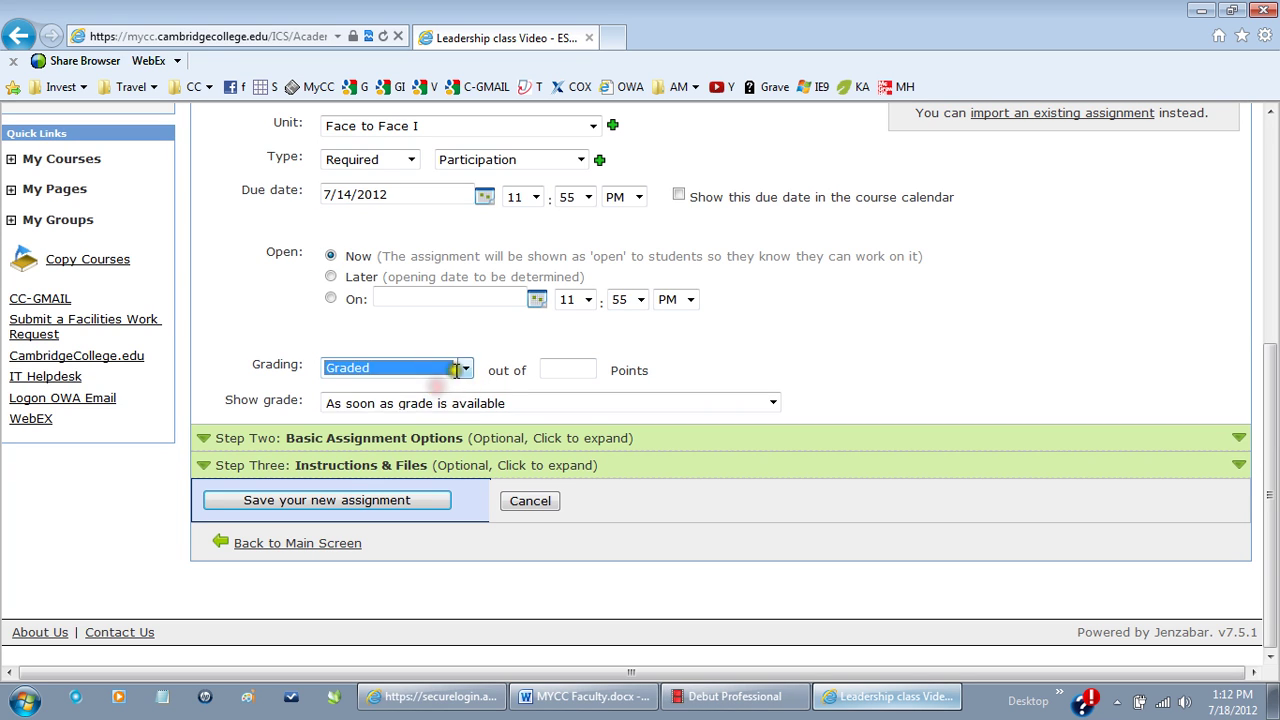
left_click(578, 369)
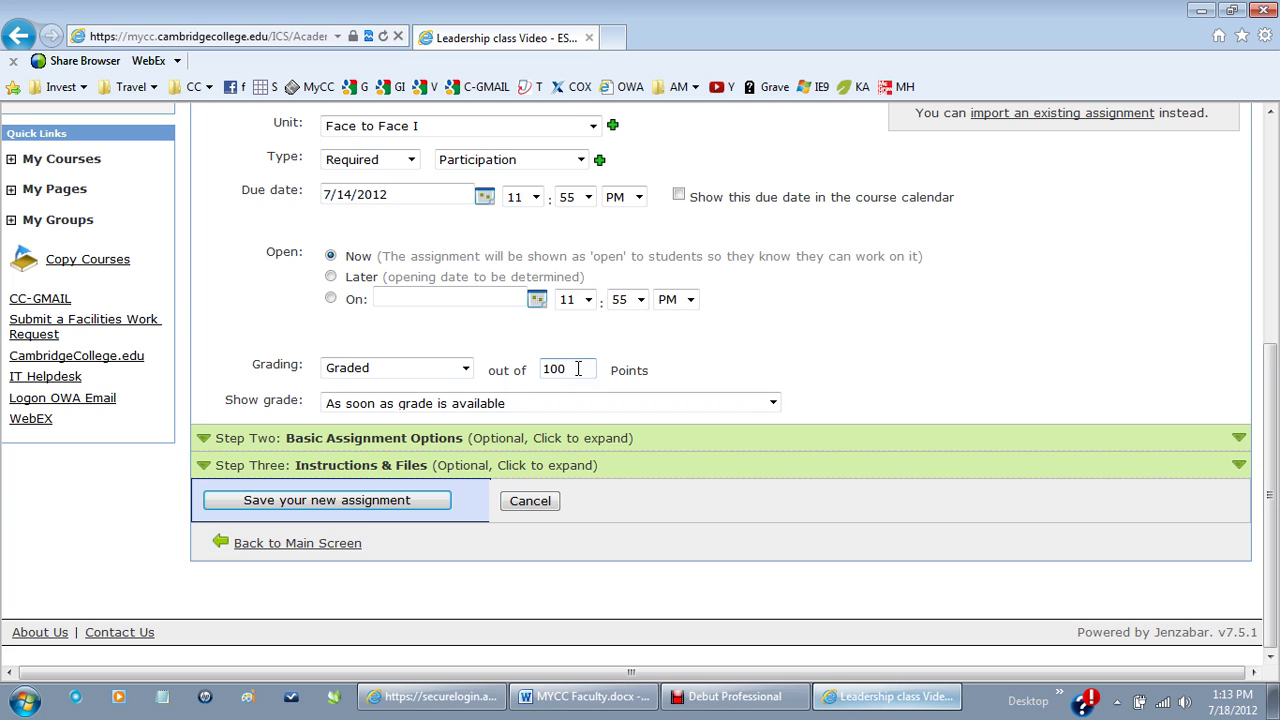
key("BackSpace")
key("BackSpace")
Choose to show the grade to students as soon as it is available
left_click(530, 405)
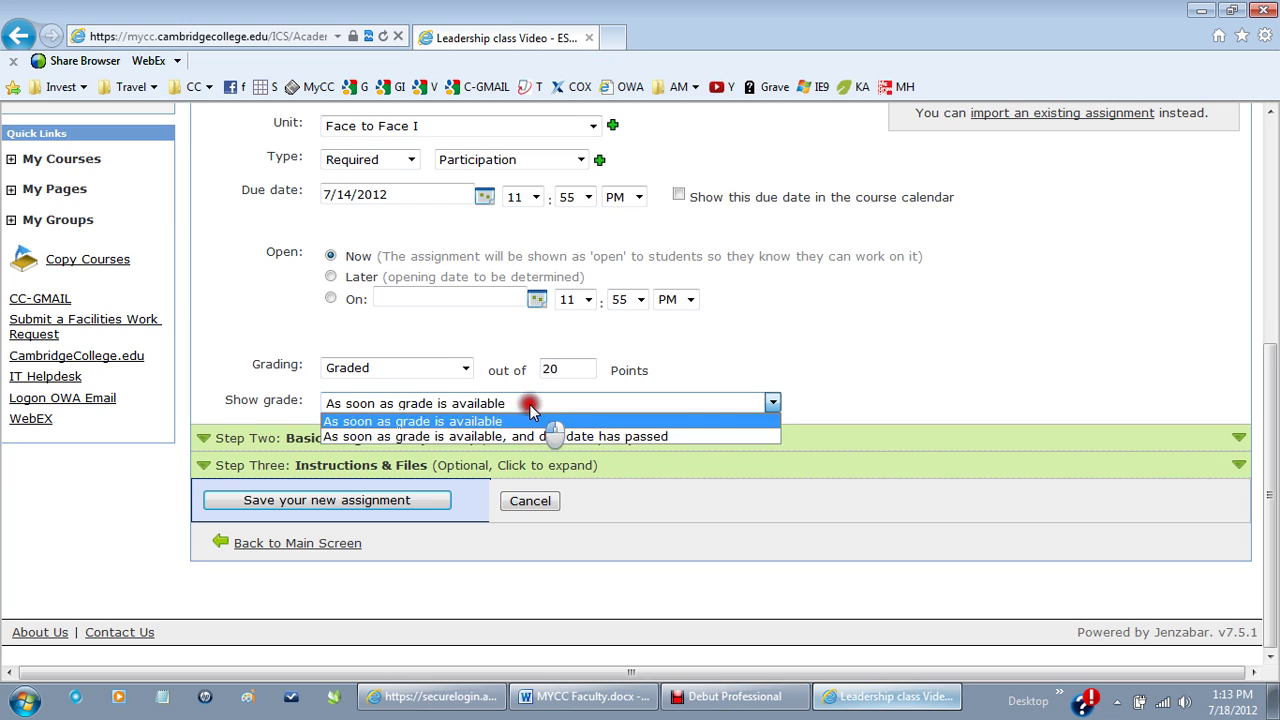
left_click(521, 436)
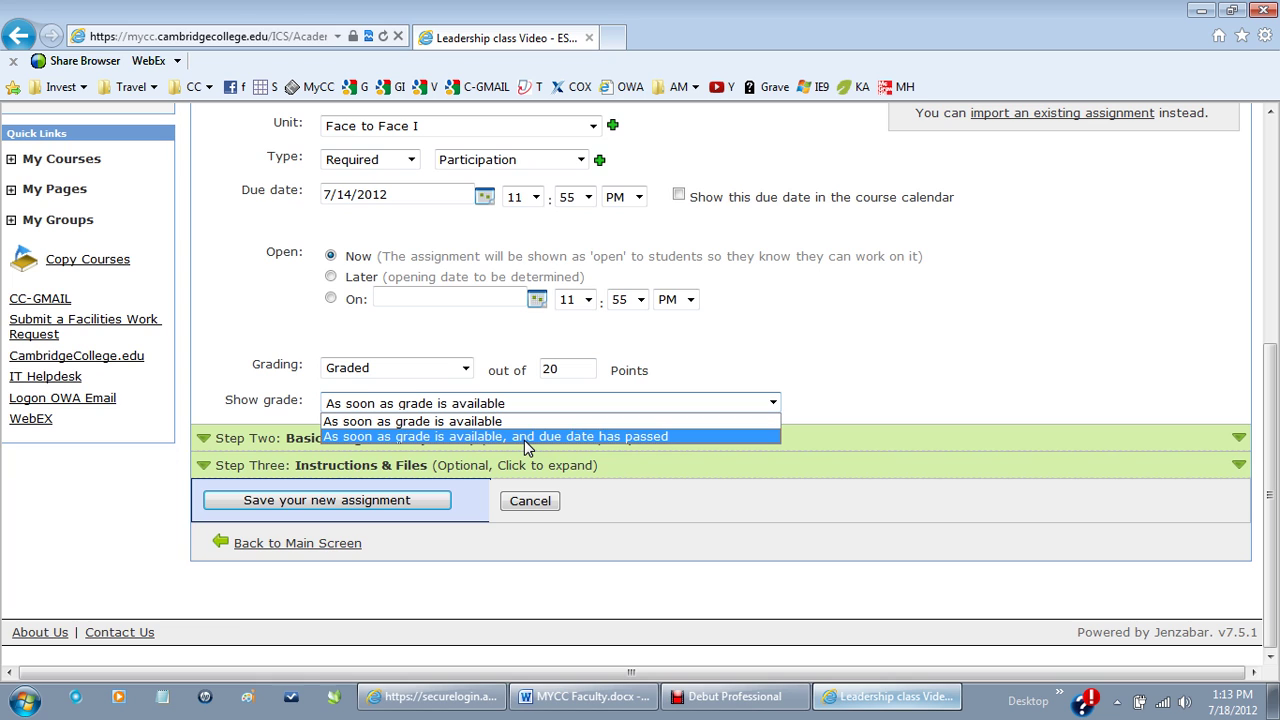
left_click(526, 422)
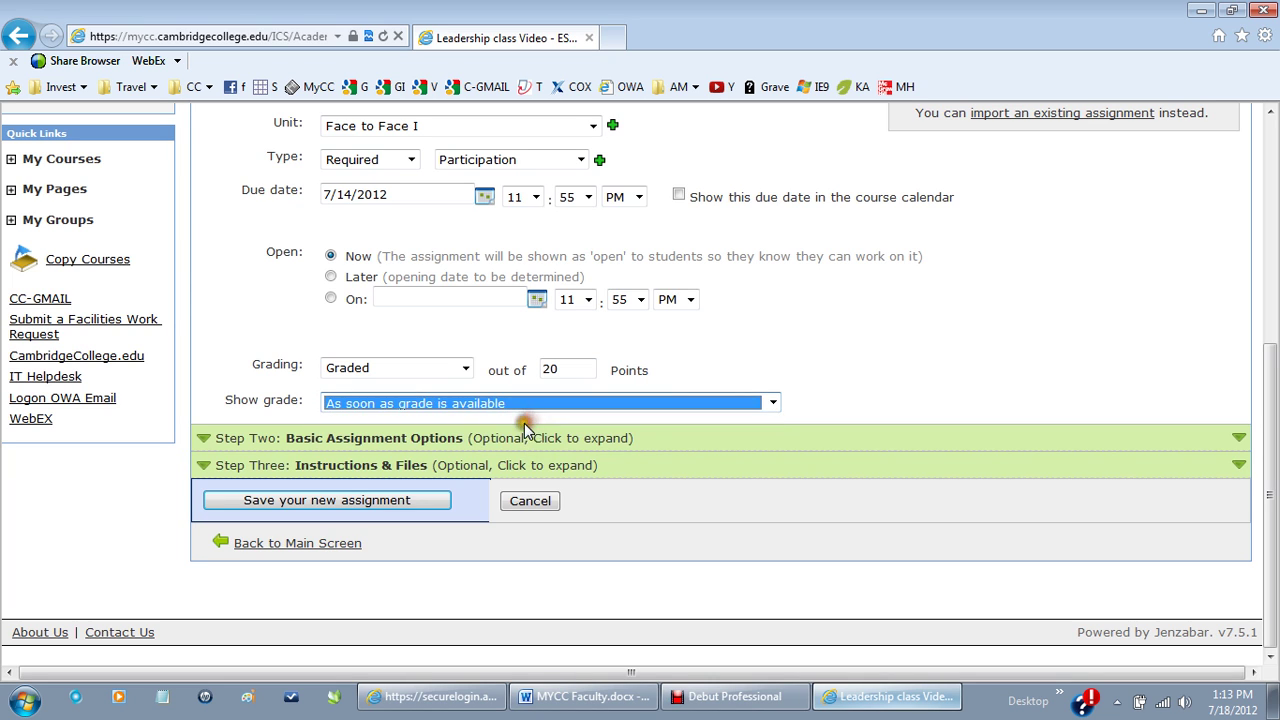
Expand the optional Basic Assignment Options section of the new assignment
left_click(220, 502)
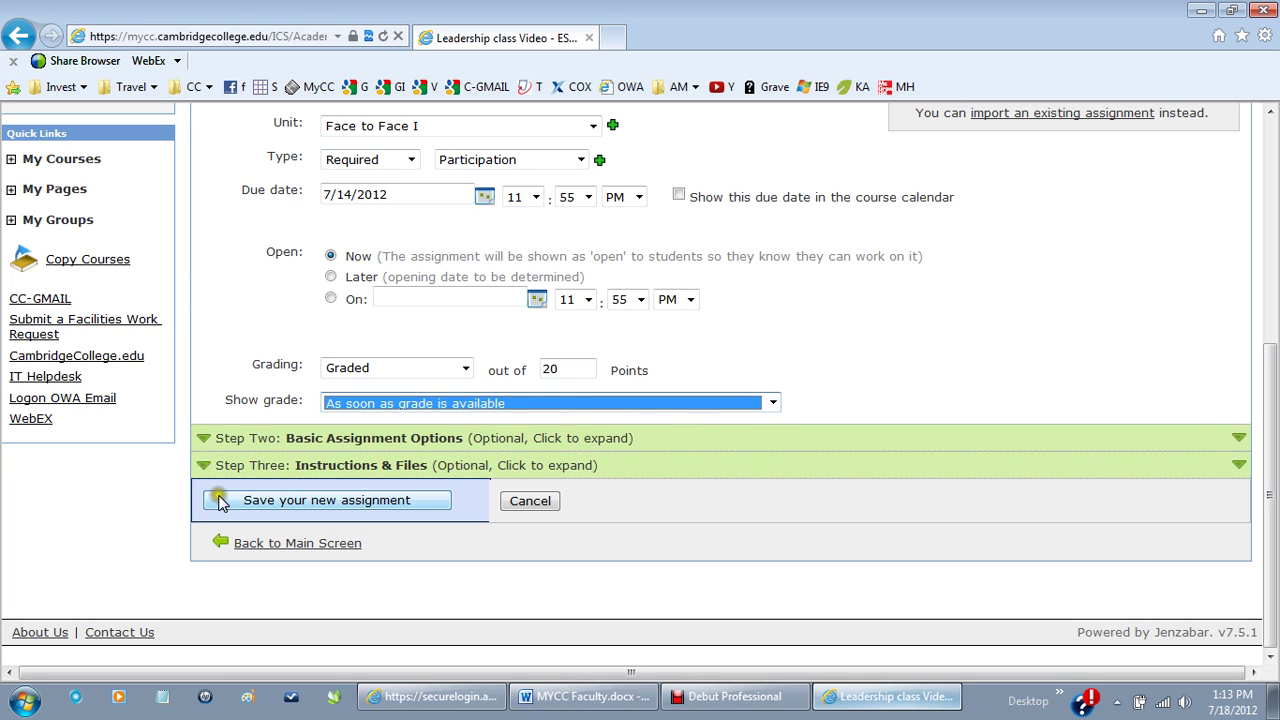
left_click(242, 444)
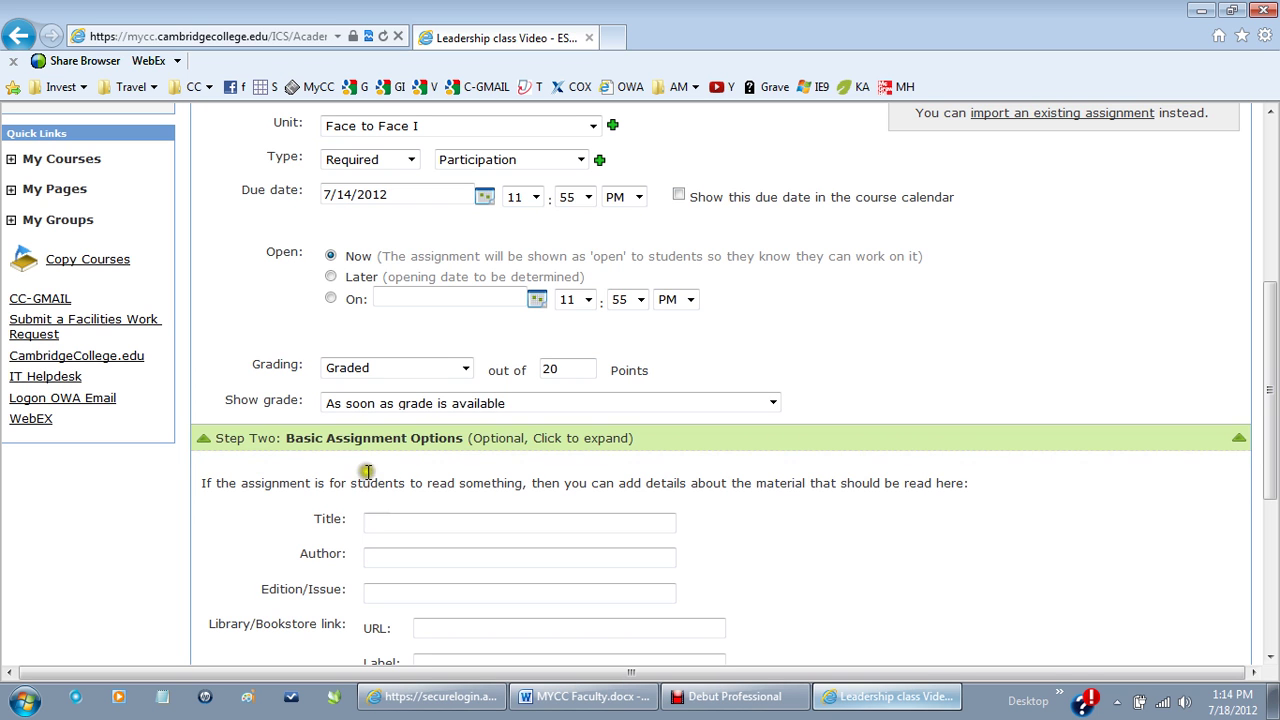
Review the reading detail fields in the Basic Assignment Options section, and collapse the section
left_click_drag(1268, 482, 1270, 509)
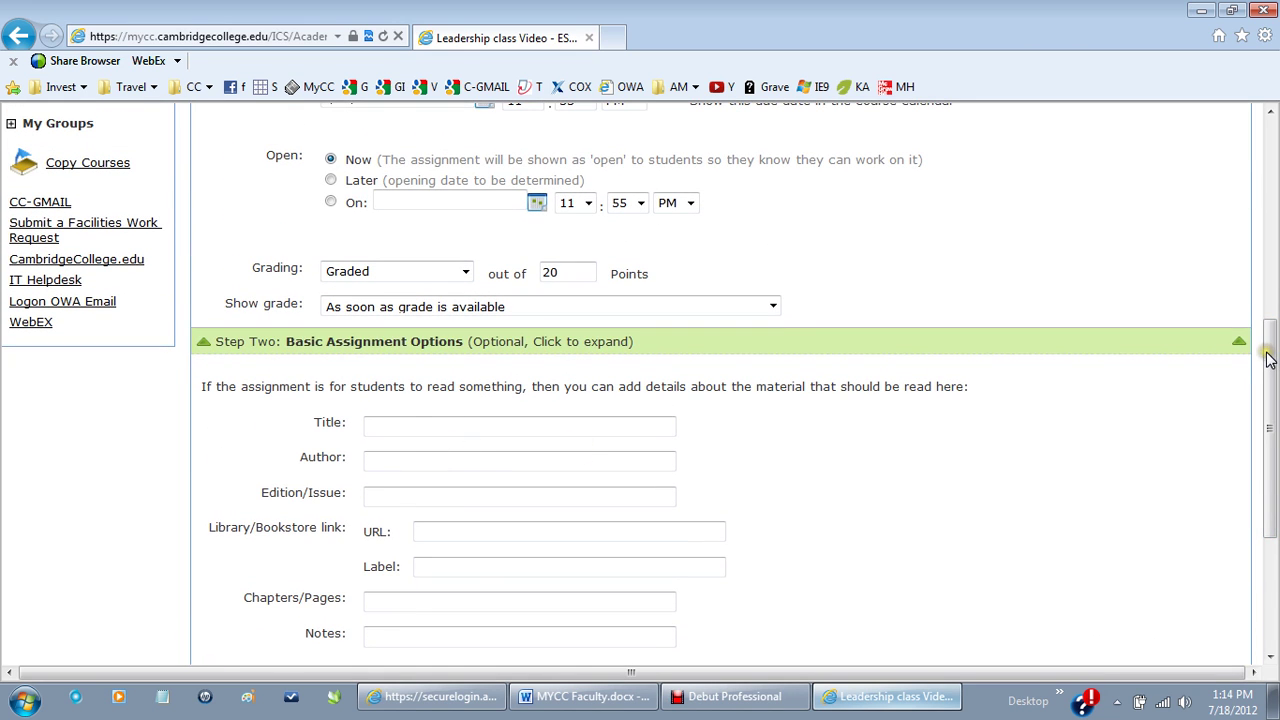
left_click_drag(1268, 358, 1265, 491)
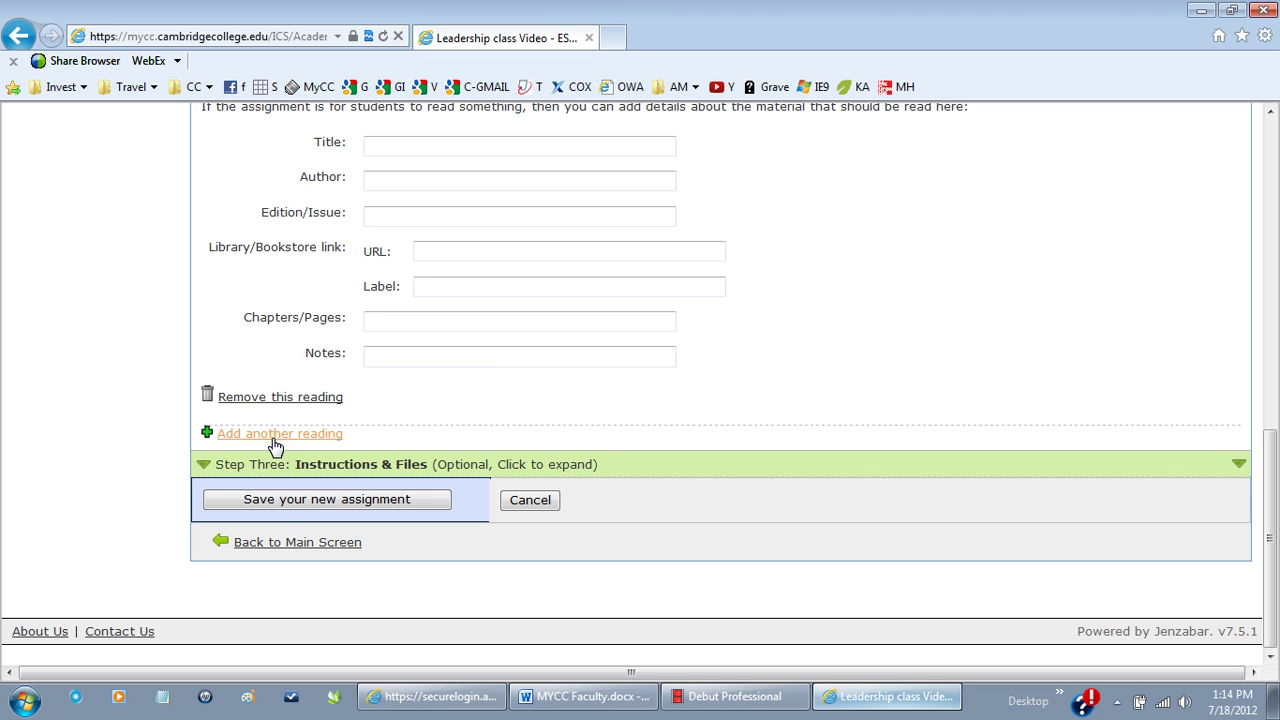
scroll(418, 610, "up", 5)
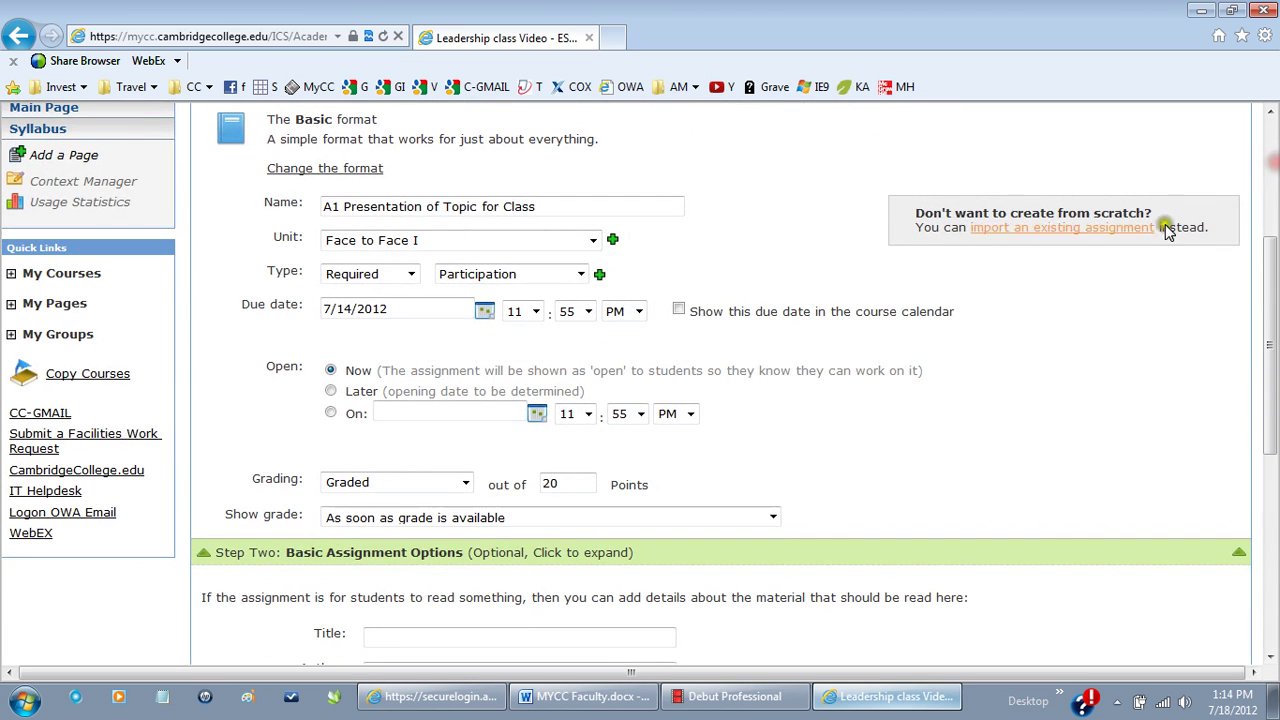
left_click(210, 554)
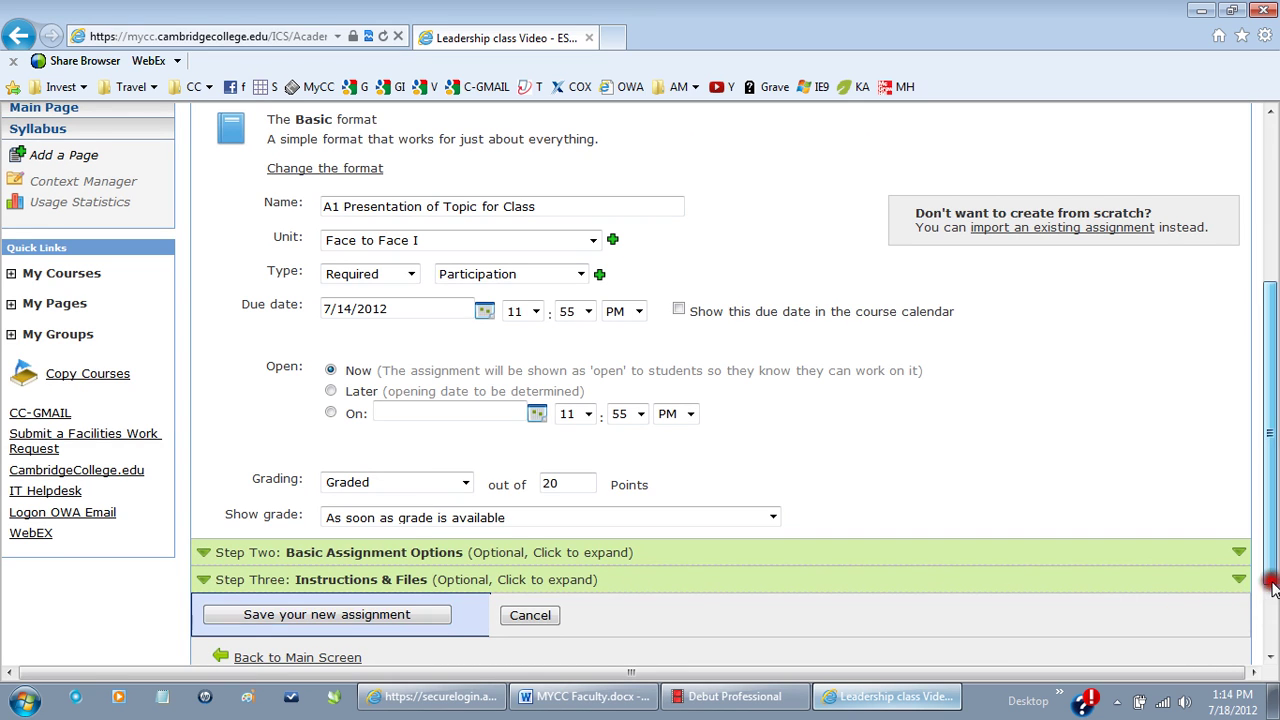
Expand the Instructions & Files section and enter "Choose a topic from Forbes Magazine" as the first line of the assignment description
left_click_drag(1260, 587, 1265, 660)
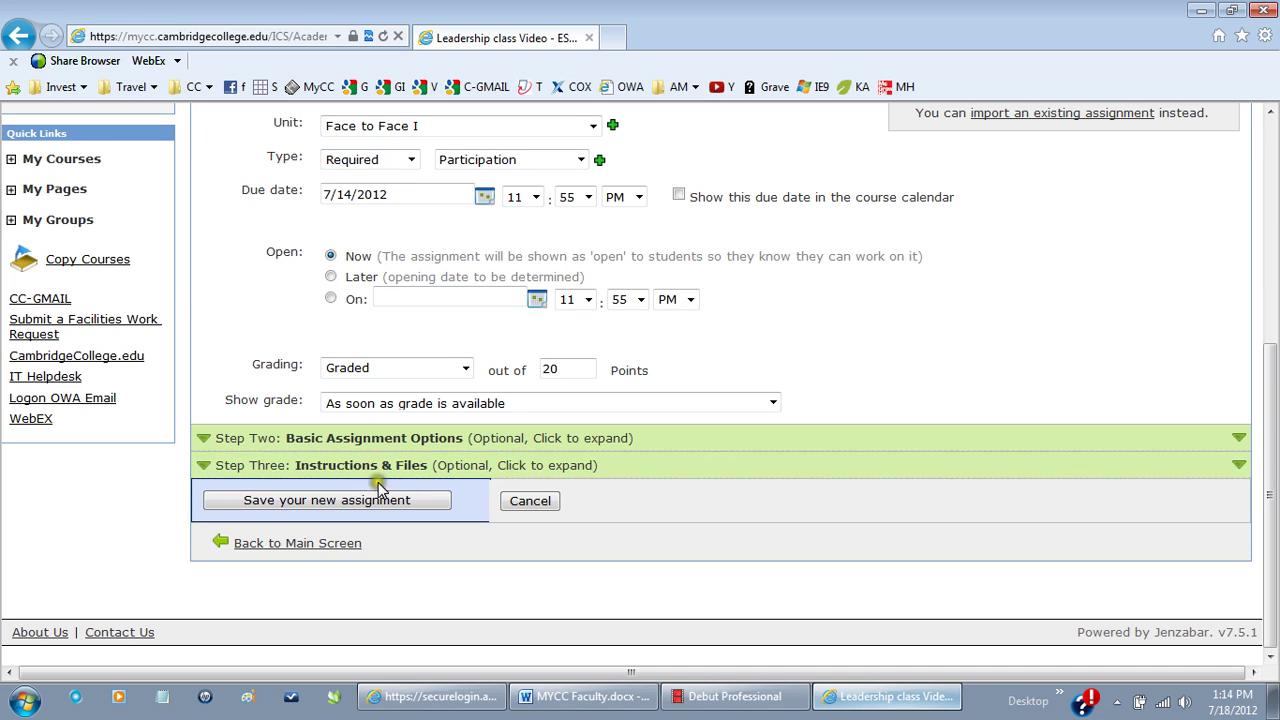
left_click(323, 466)
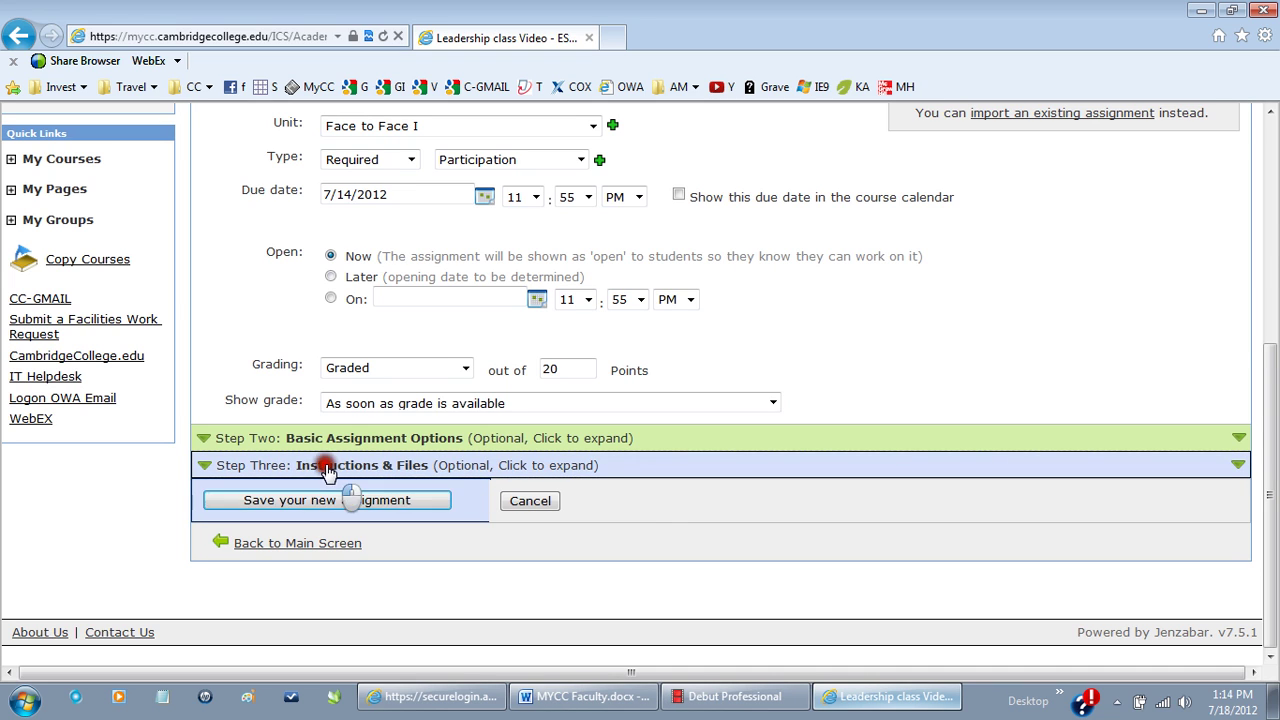
left_click(385, 591)
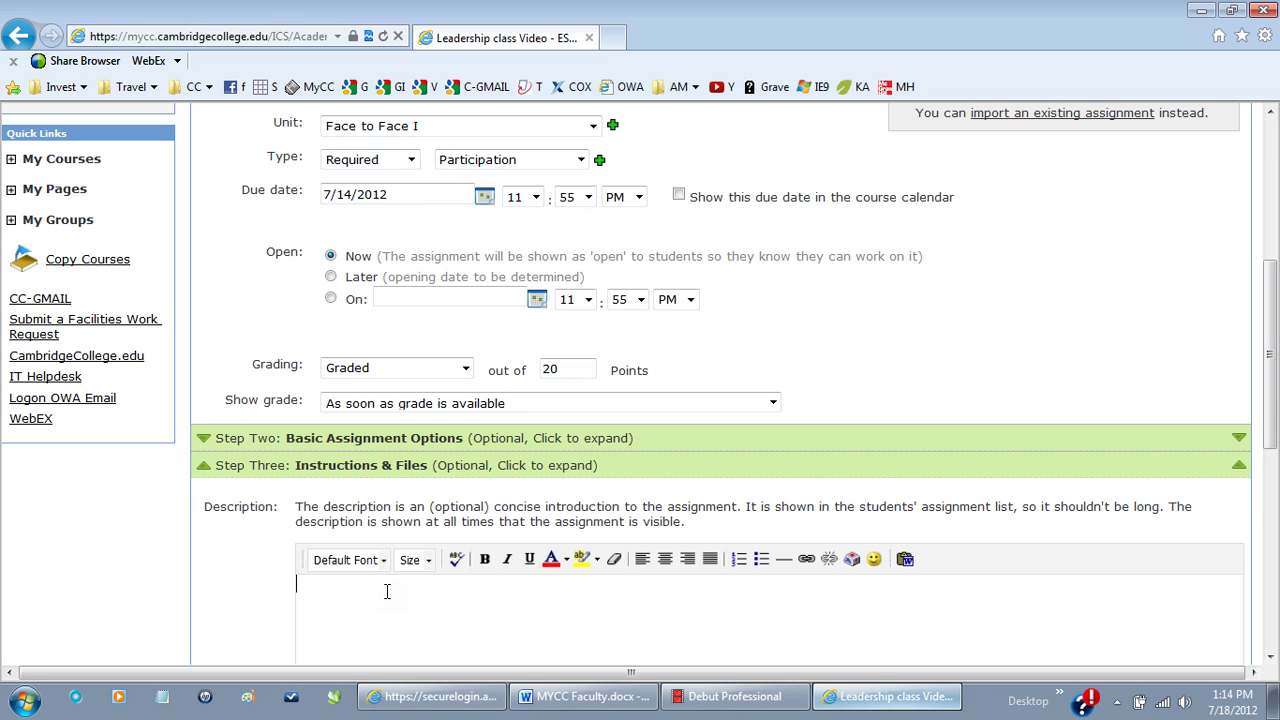
type("Choose a topic from Forbes Ma")
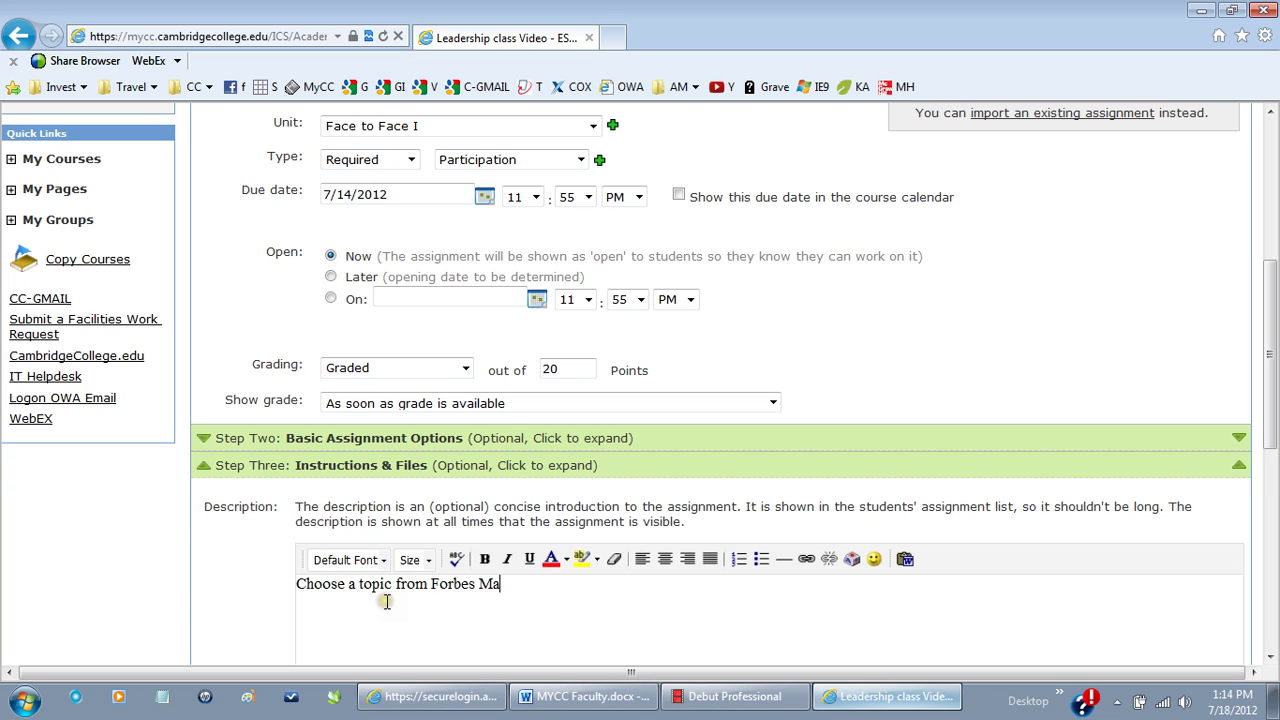
type("gazine")
Add a second line to the description reading "Prepare a 10 slide PowerPoint Presentation"
key("Return")
type("Prea")
type("par")
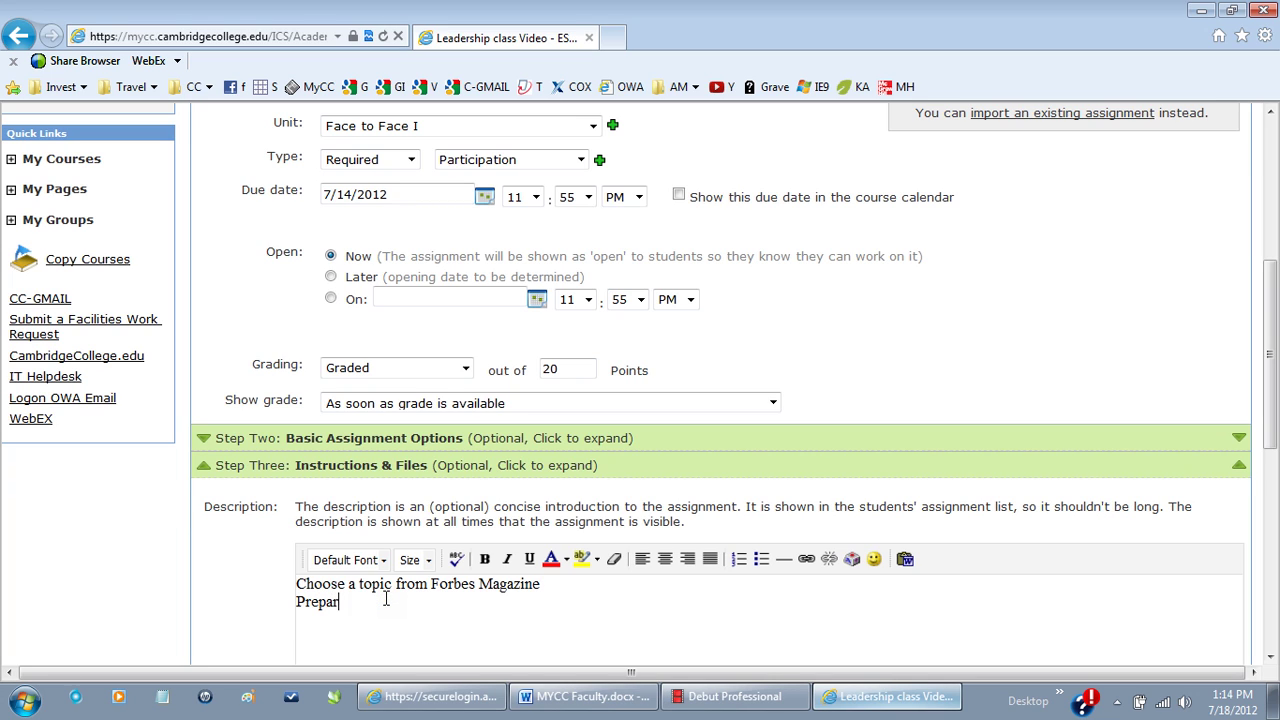
type("e a 10 ")
type("slide power")
type("Po")
type("werPoint Preen")
key("BackSpace")
key("BackSpace")
type("s")
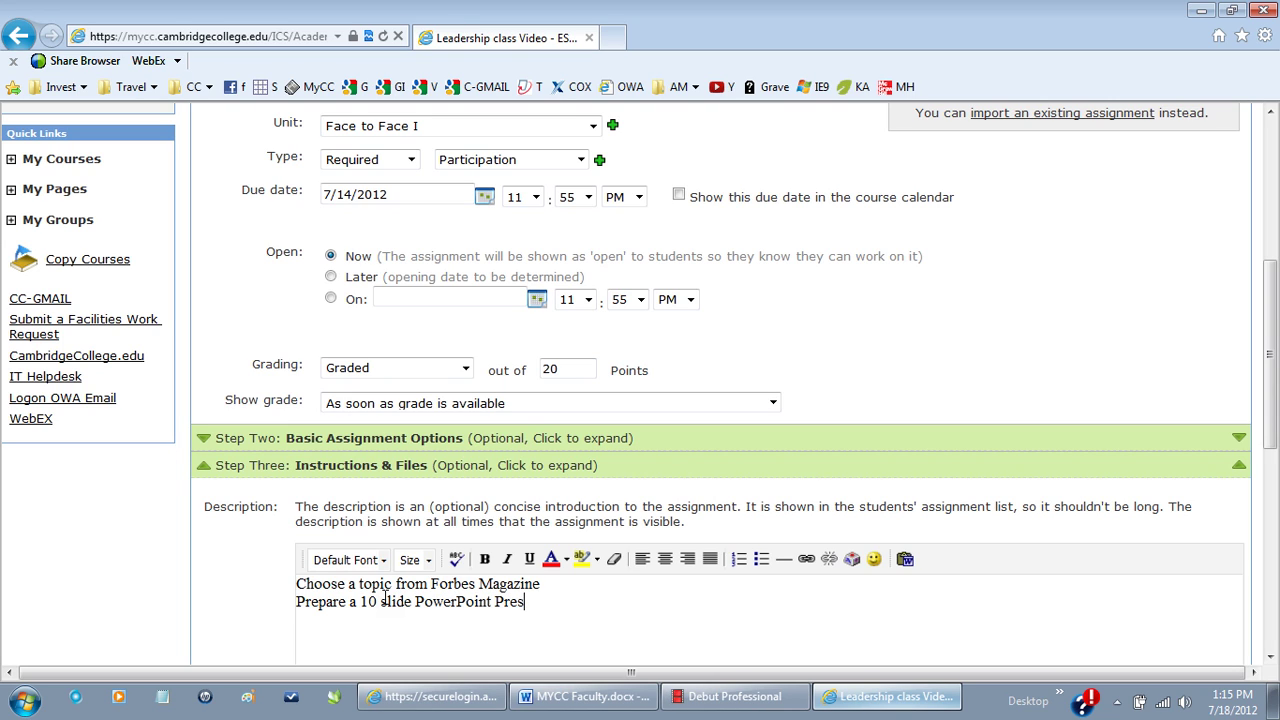
type("entation")
Enter the instructions "Use MS Powerpoint 2007 or later. Presentation will be in class." and save the new assignment
scroll(1272, 652, "down", 5)
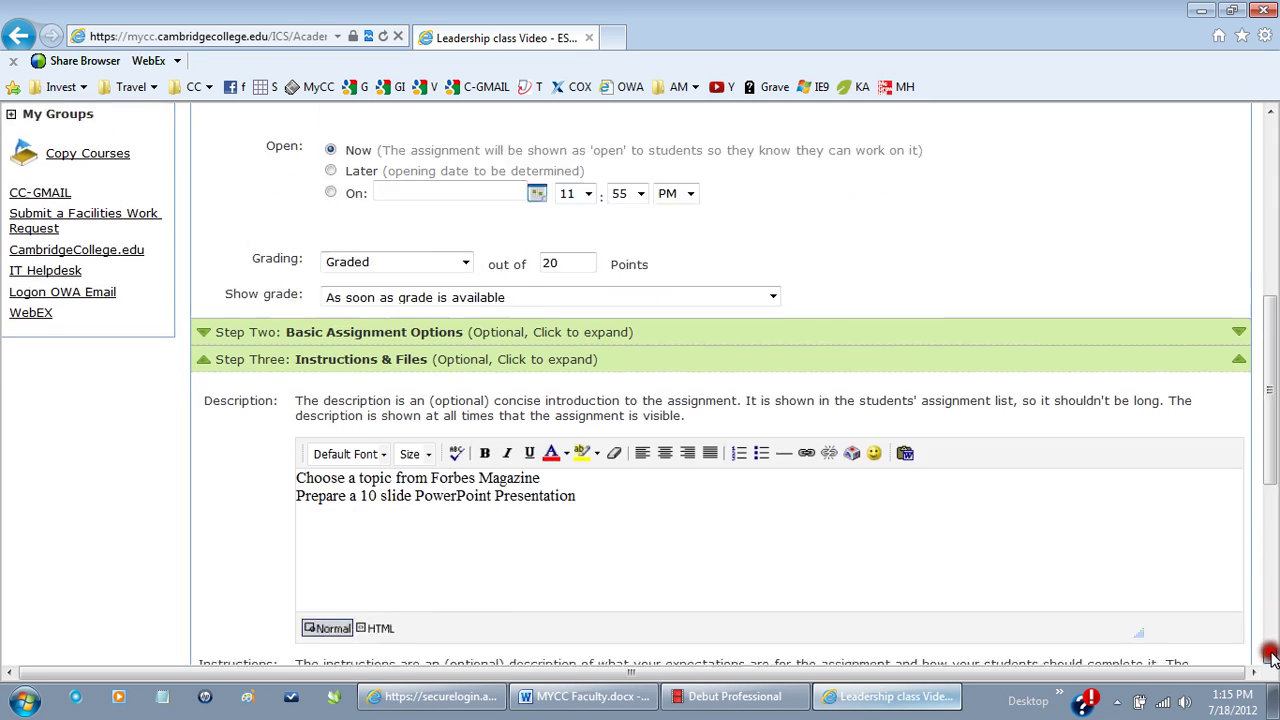
left_click(456, 498)
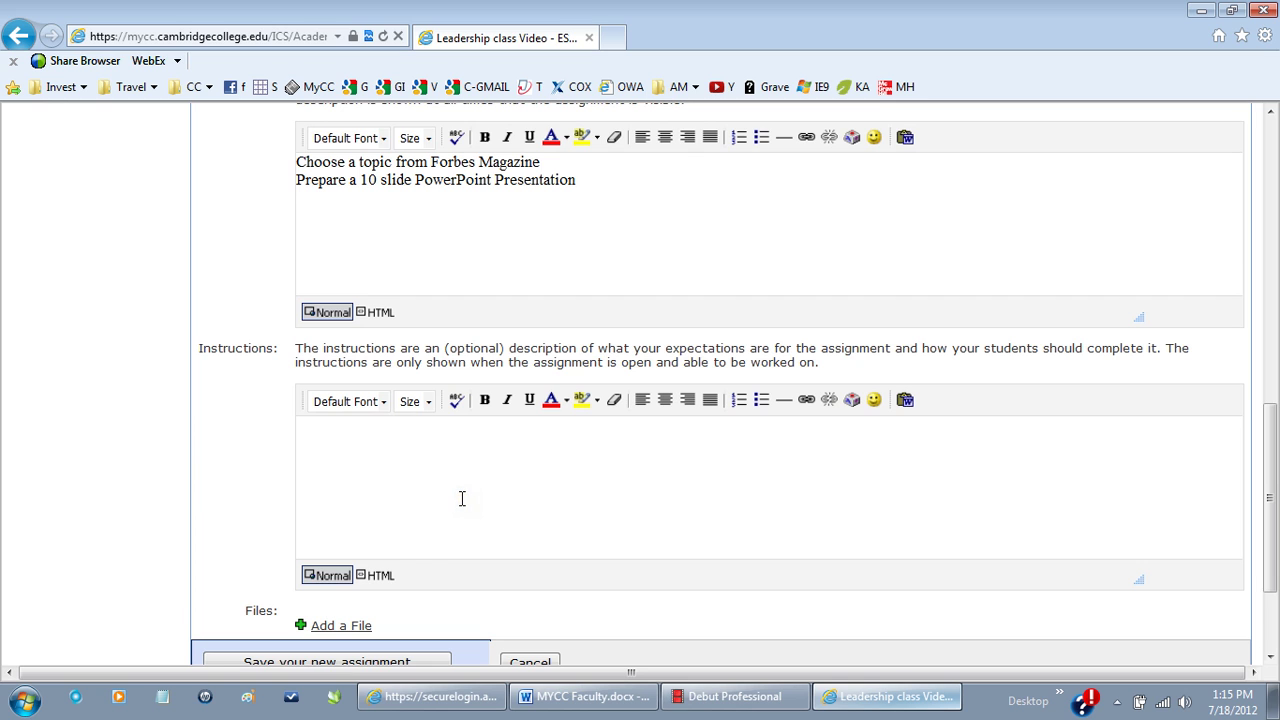
left_click(1270, 112)
left_click(385, 578)
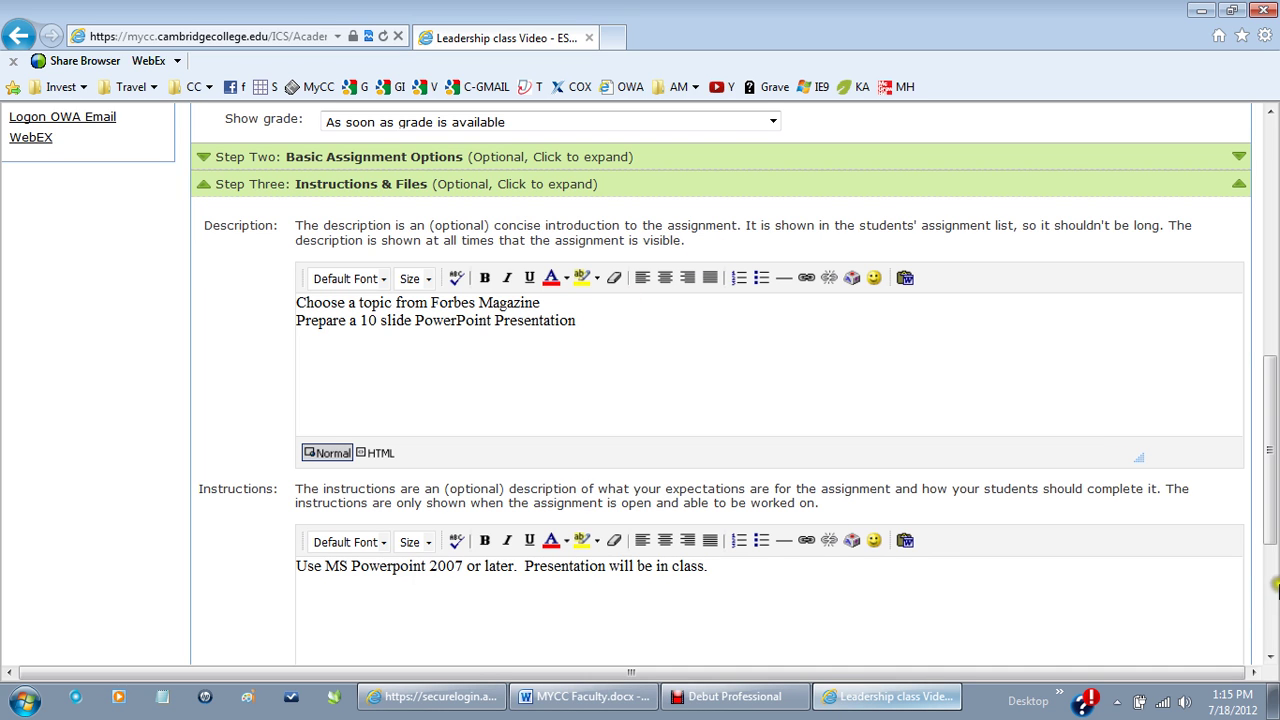
scroll(1265, 660, "down", 3)
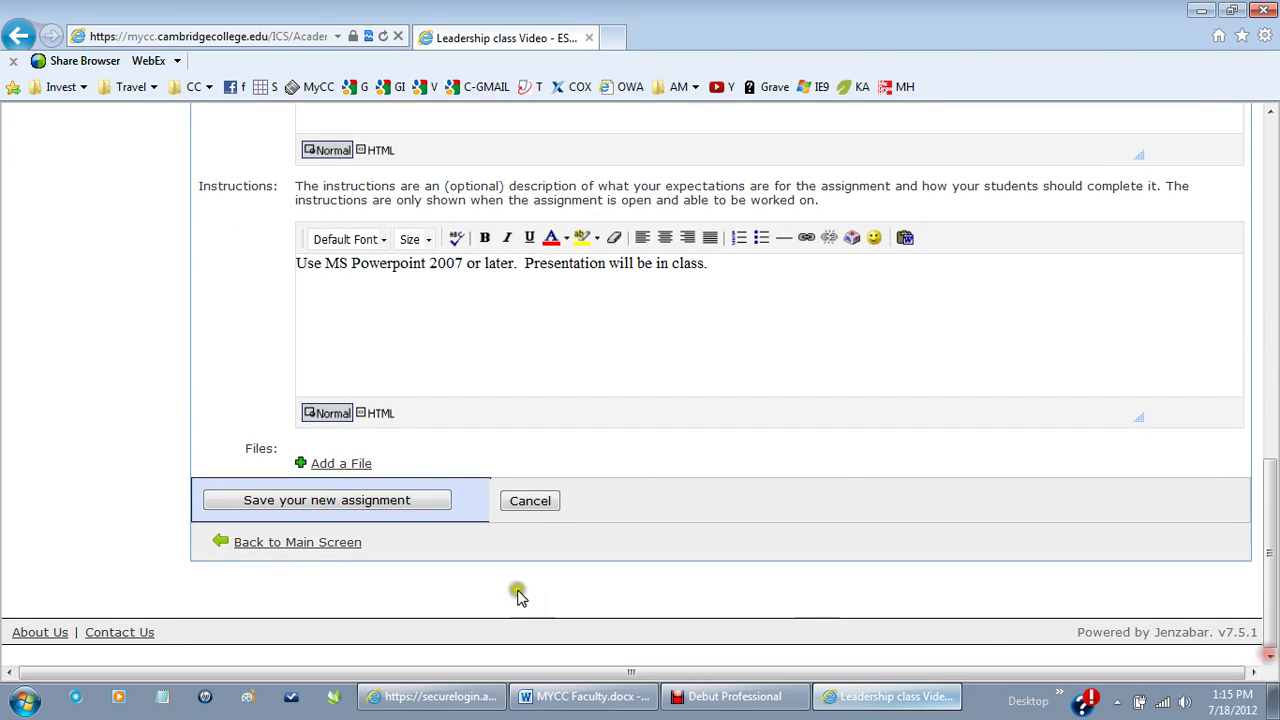
left_click(287, 500)
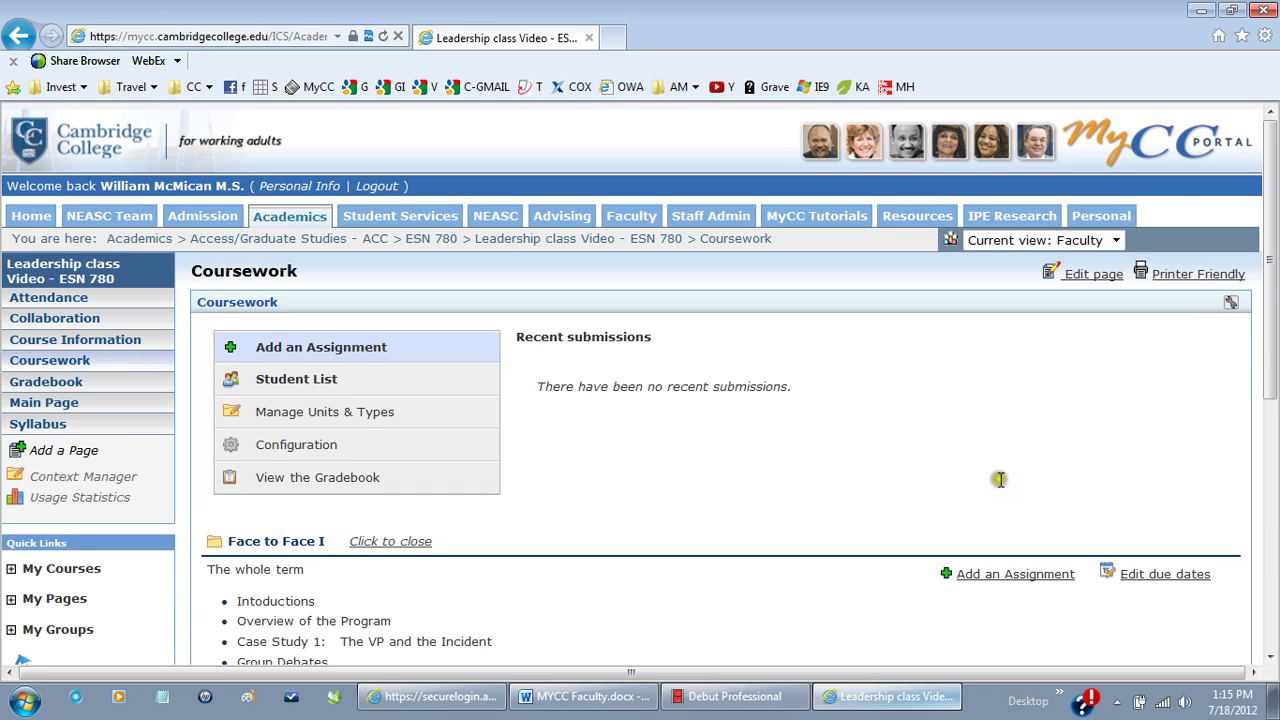
Open A1 Presentation of Topic for Class in the Face to Face I unit for editing, review its settings and cancel
left_click_drag(1270, 285, 1247, 500)
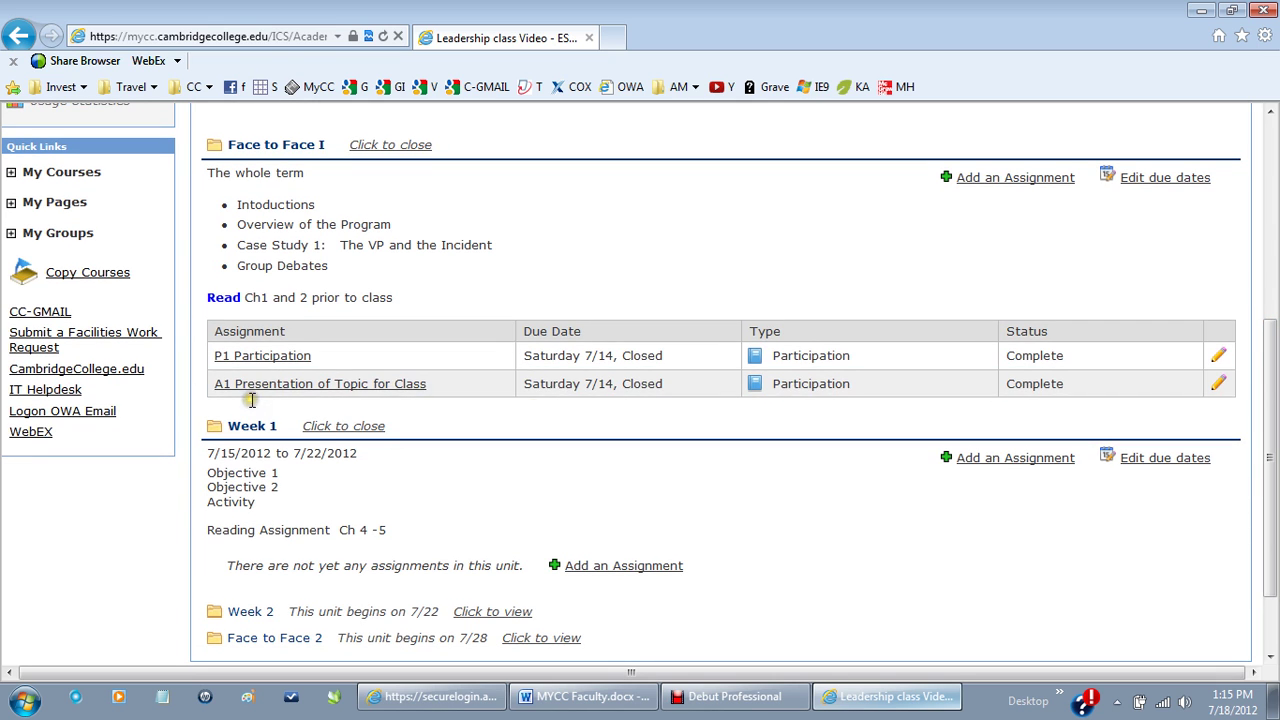
left_click(1219, 385)
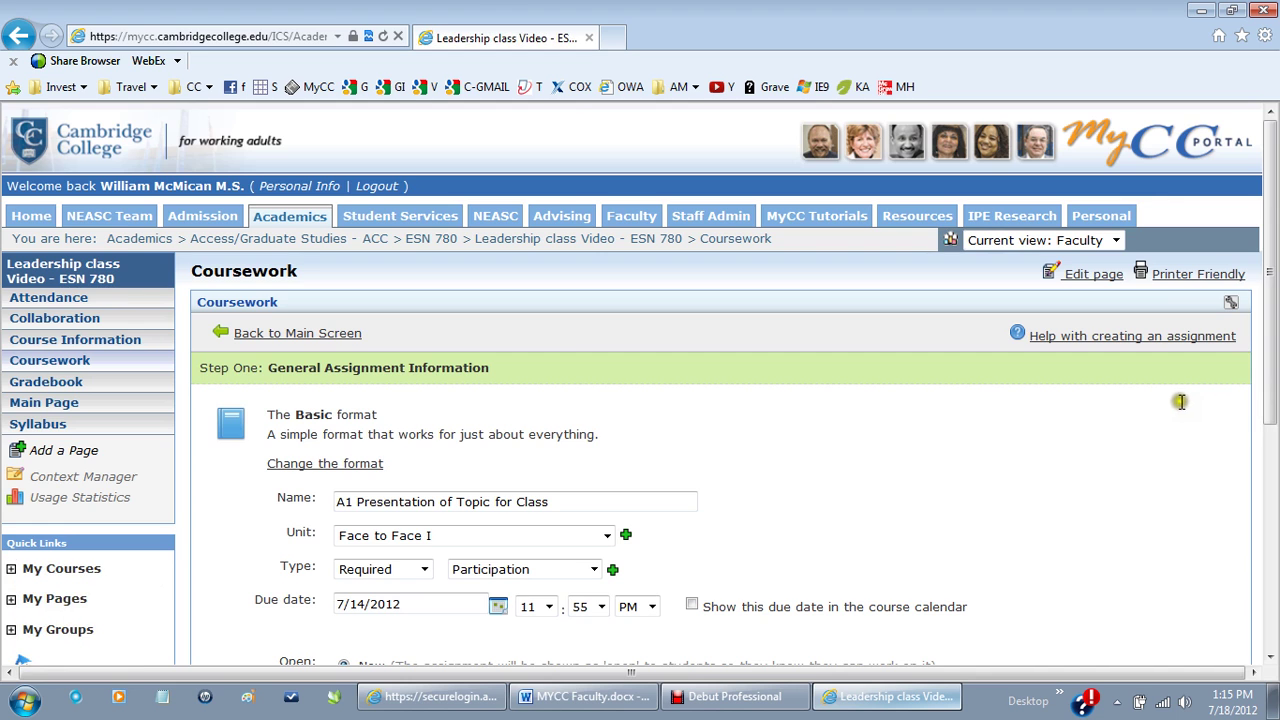
left_click_drag(1271, 397, 1273, 592)
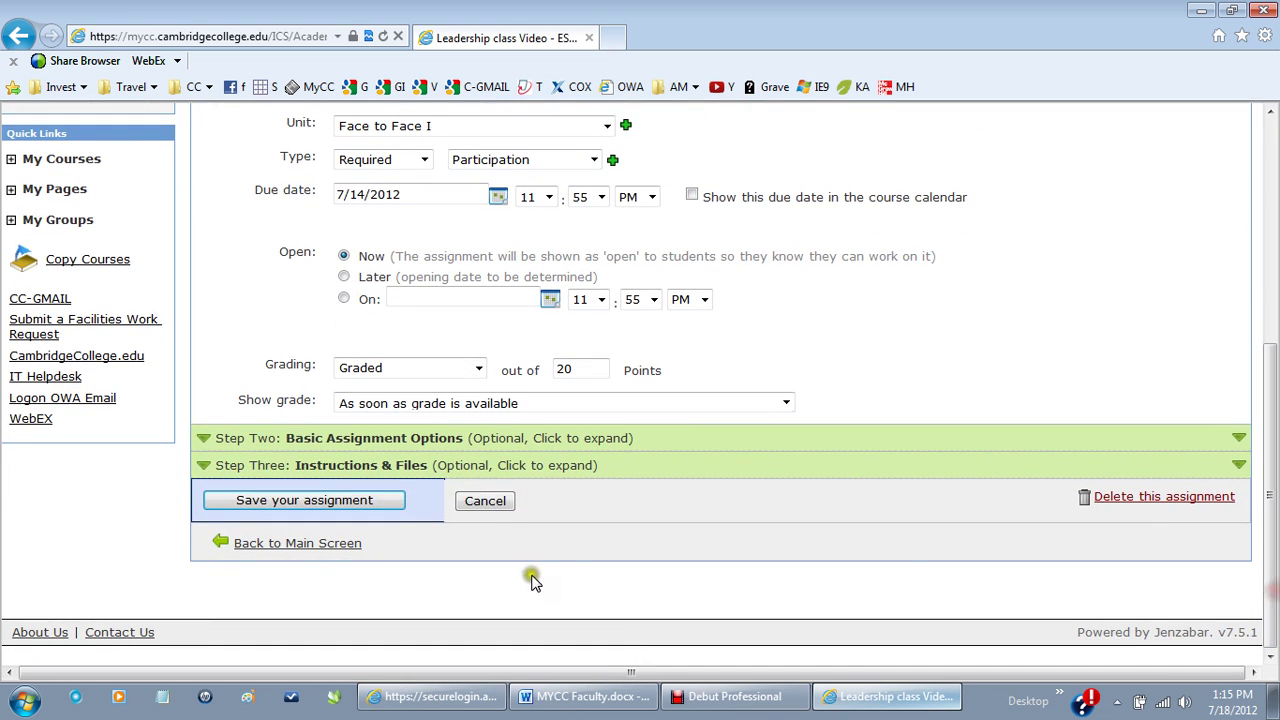
left_click(487, 503)
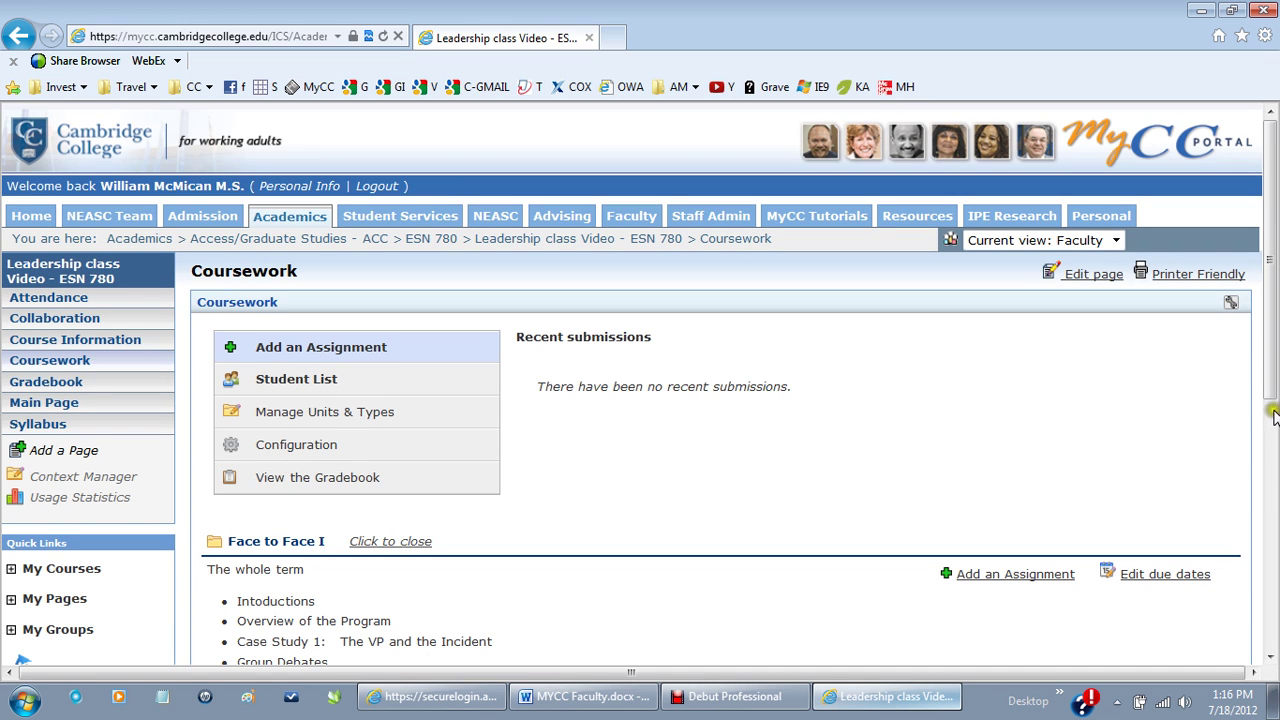
Reopen A1 Presentation of Topic for Class for editing and change its format from Basic to File Upload
left_click_drag(1273, 415, 1210, 610)
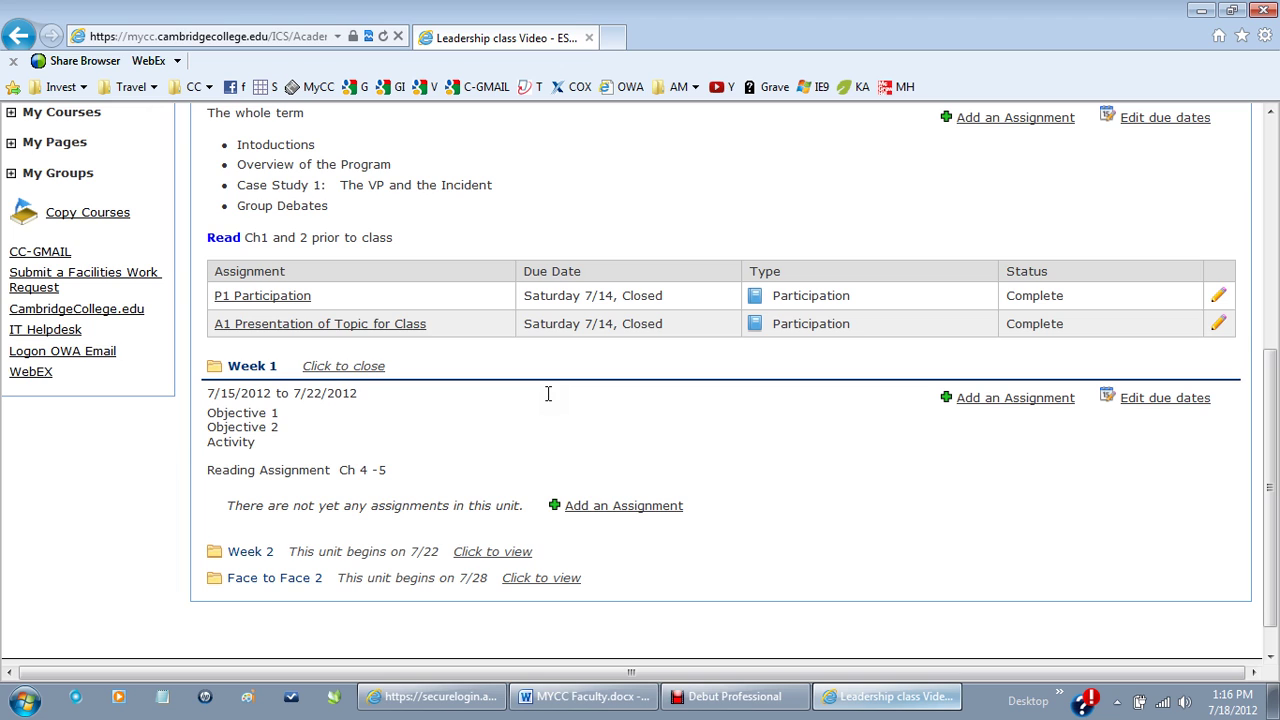
left_click(1221, 326)
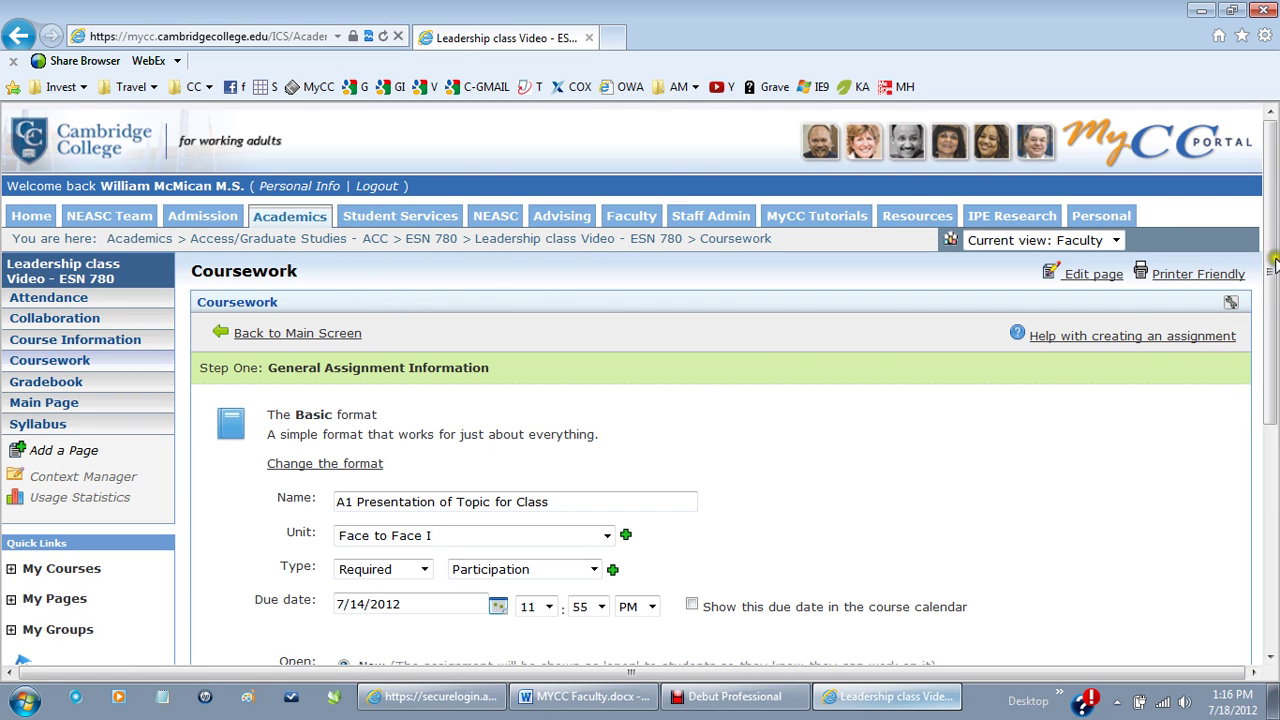
left_click_drag(1272, 262, 1268, 365)
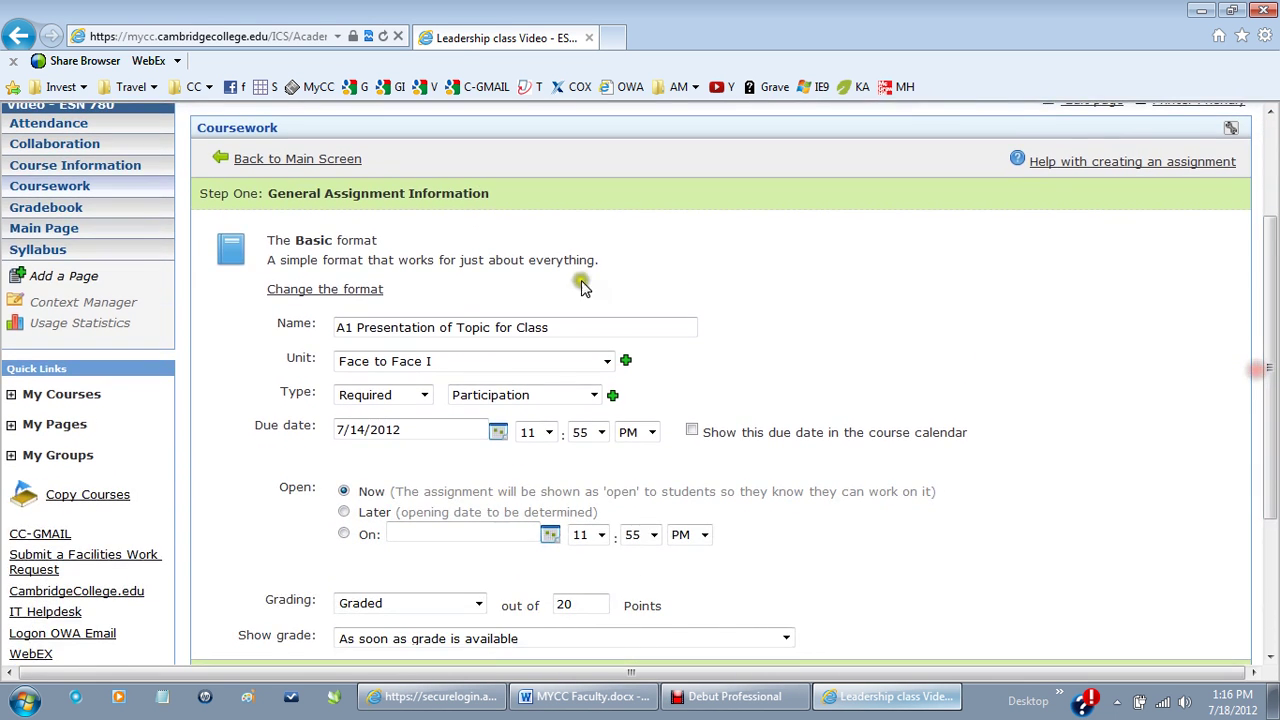
left_click(356, 288)
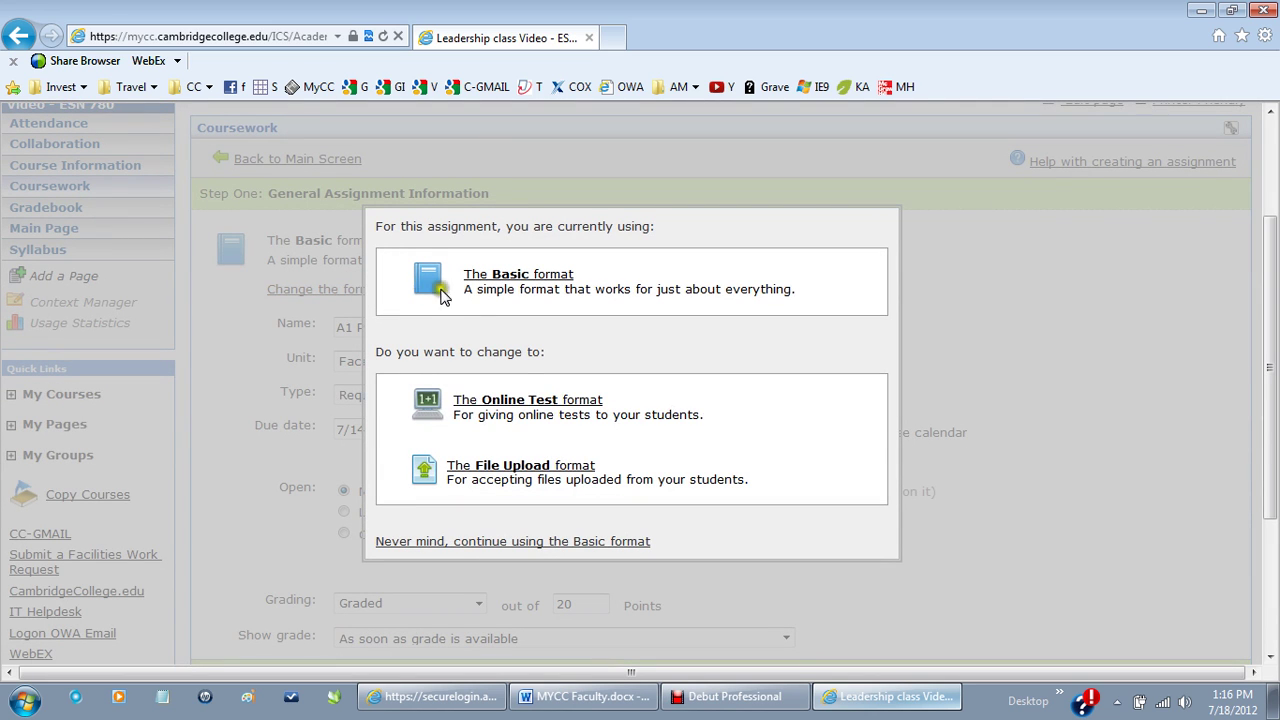
left_click(527, 469)
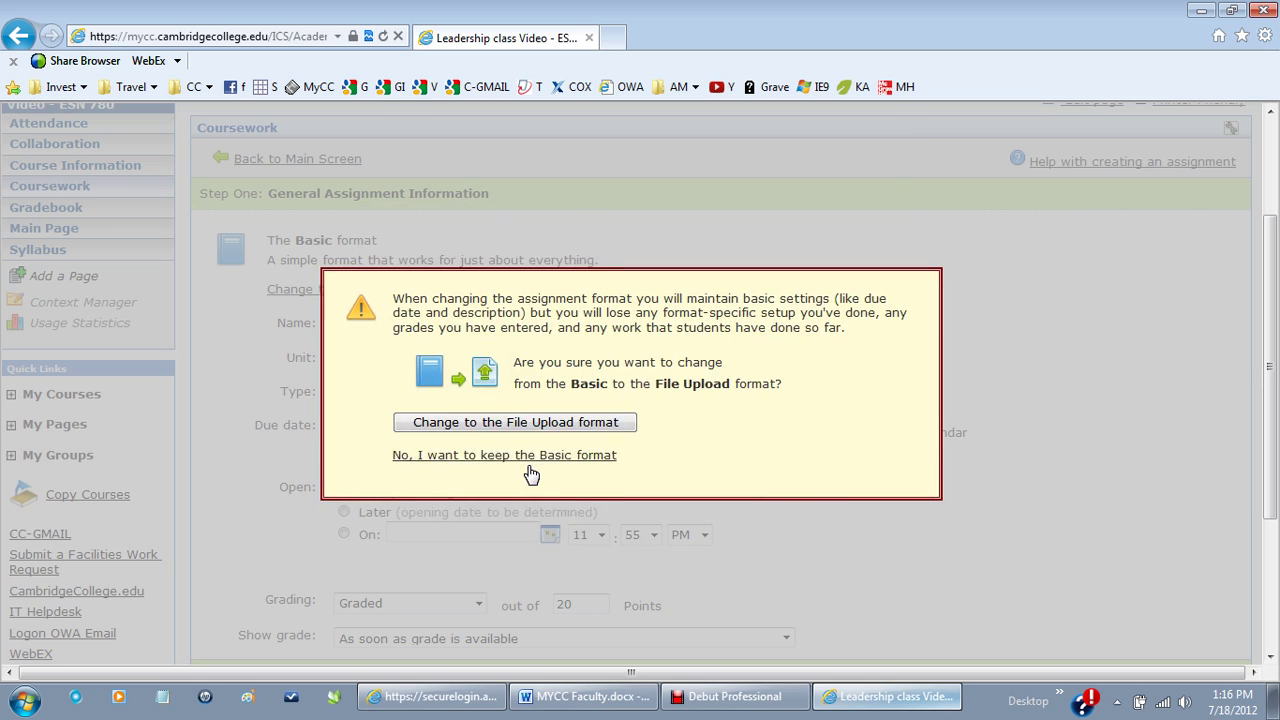
left_click(513, 424)
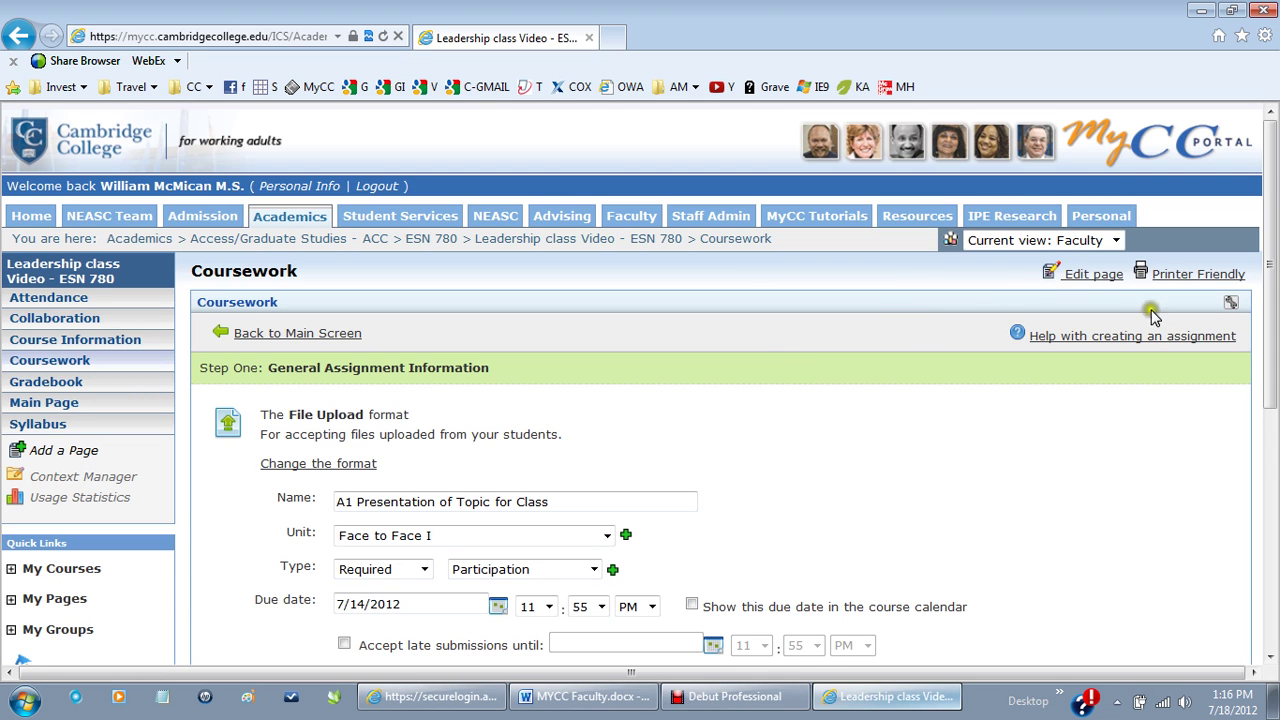
Accept late submissions for the assignment until 7/29/2012
left_click_drag(1272, 263, 1268, 529)
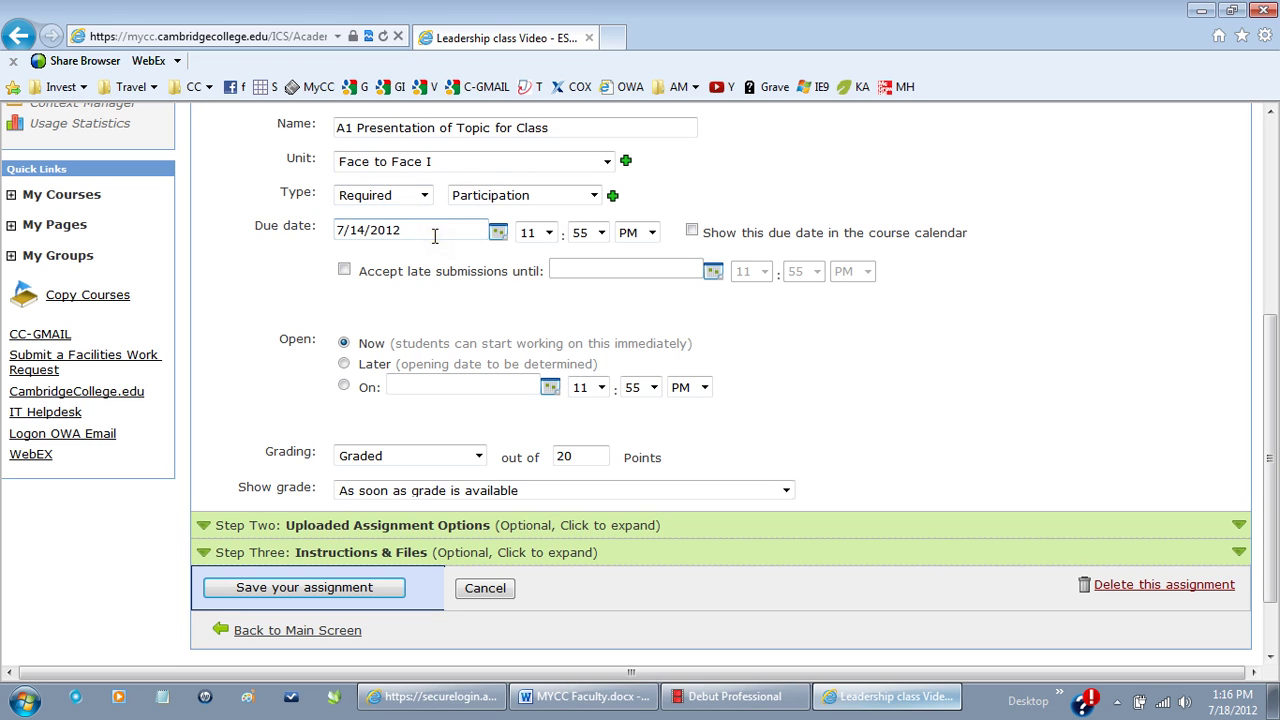
left_click(345, 271)
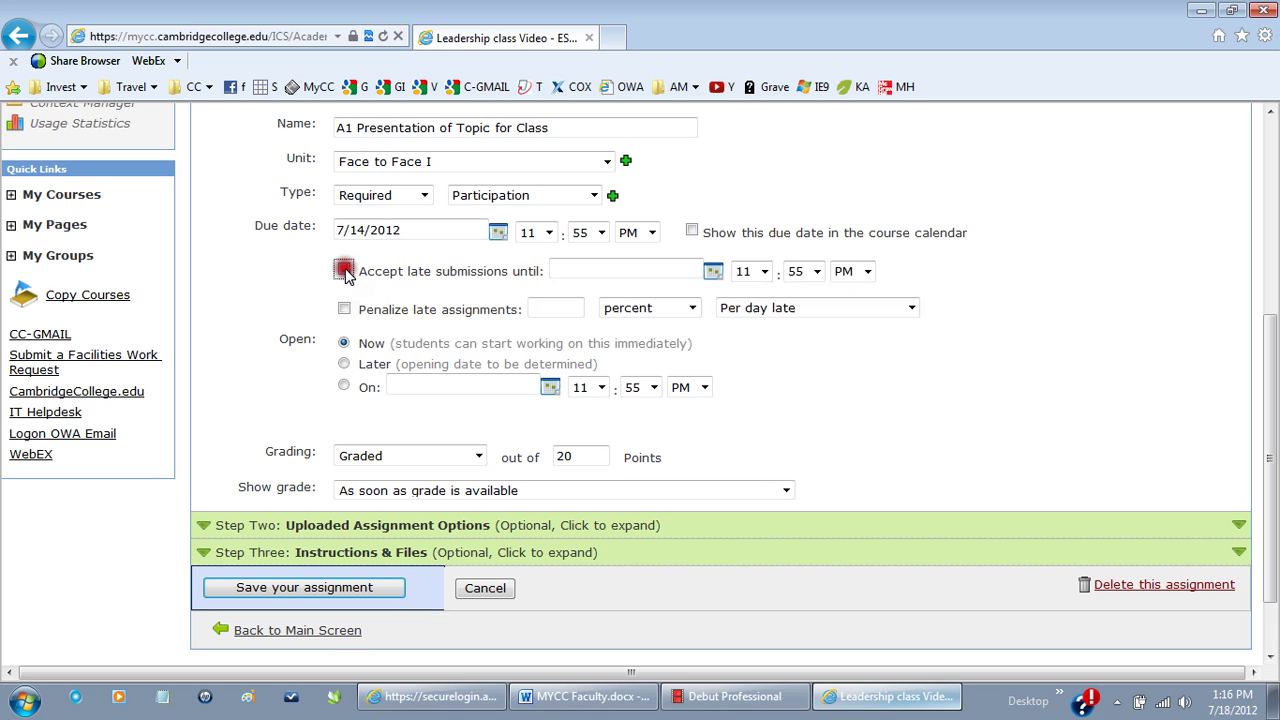
left_click(344, 271)
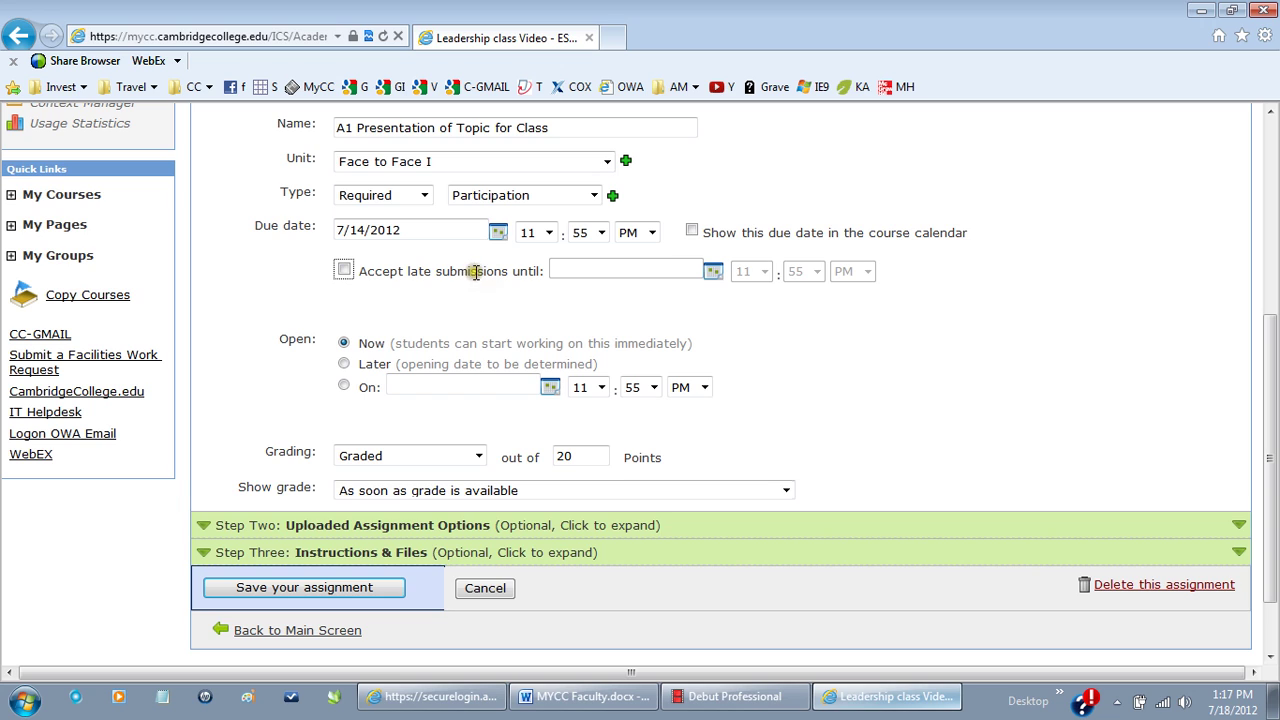
left_click(344, 270)
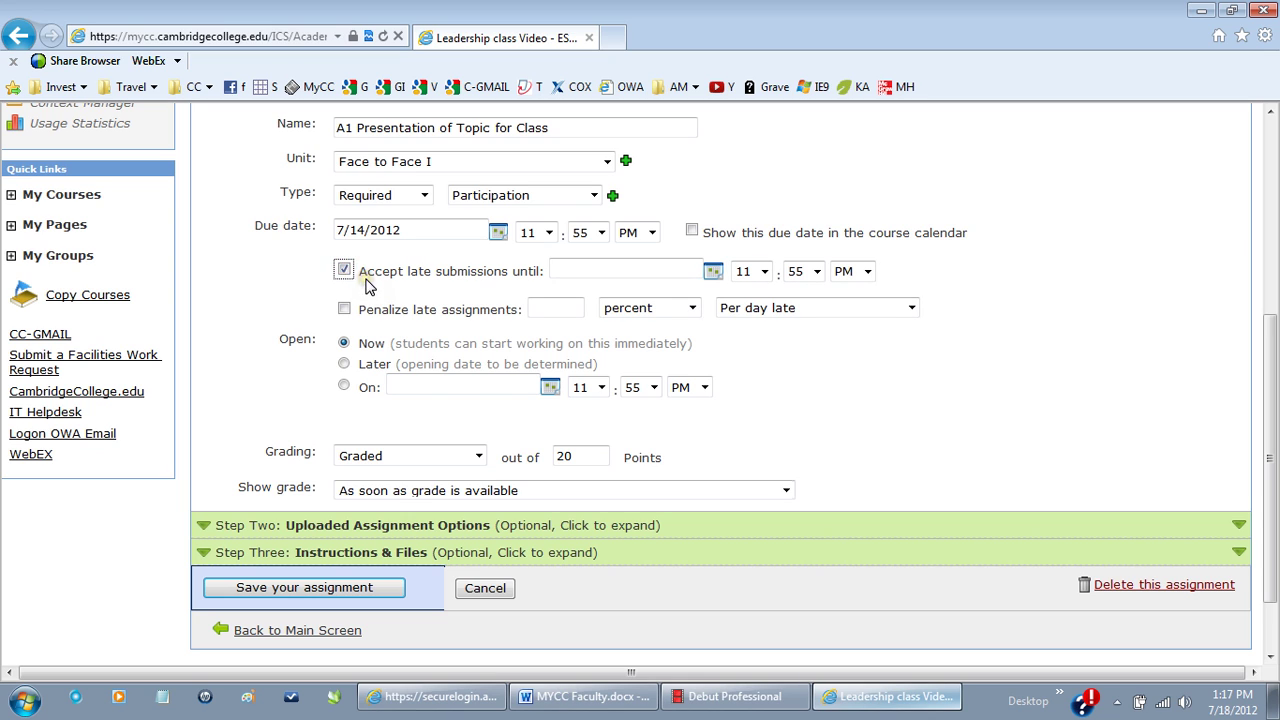
left_click(713, 273)
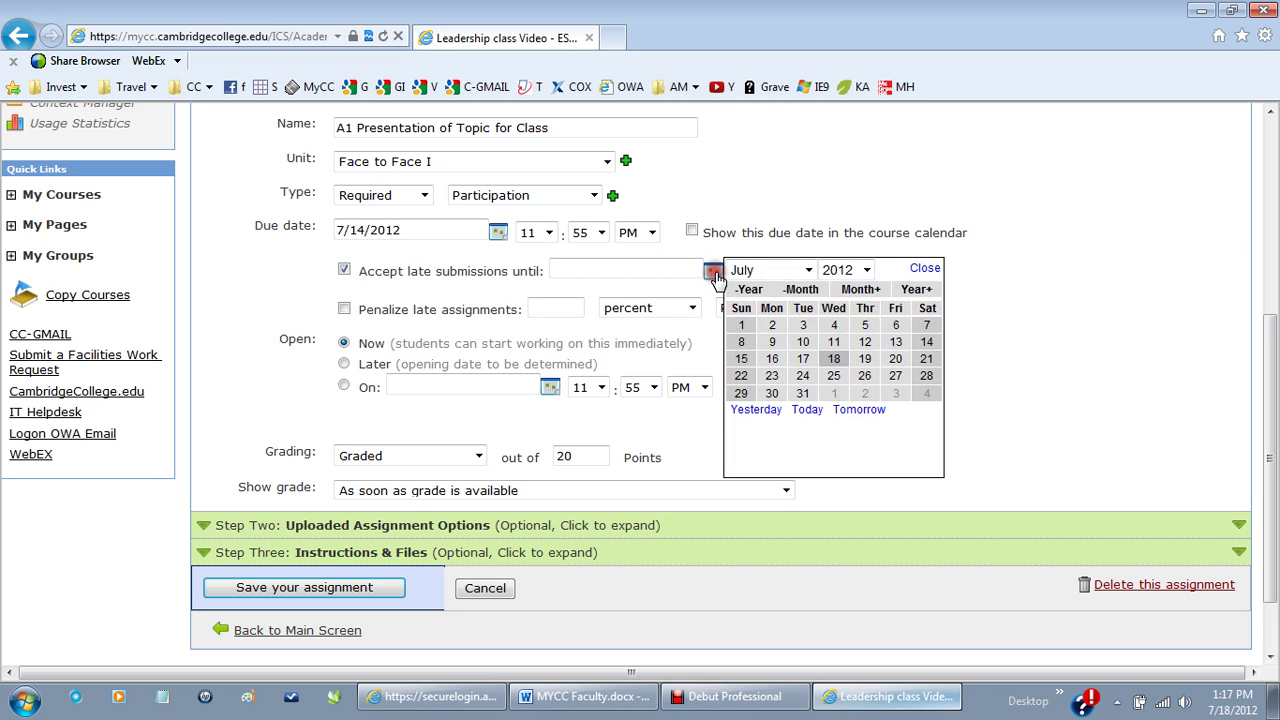
left_click(740, 393)
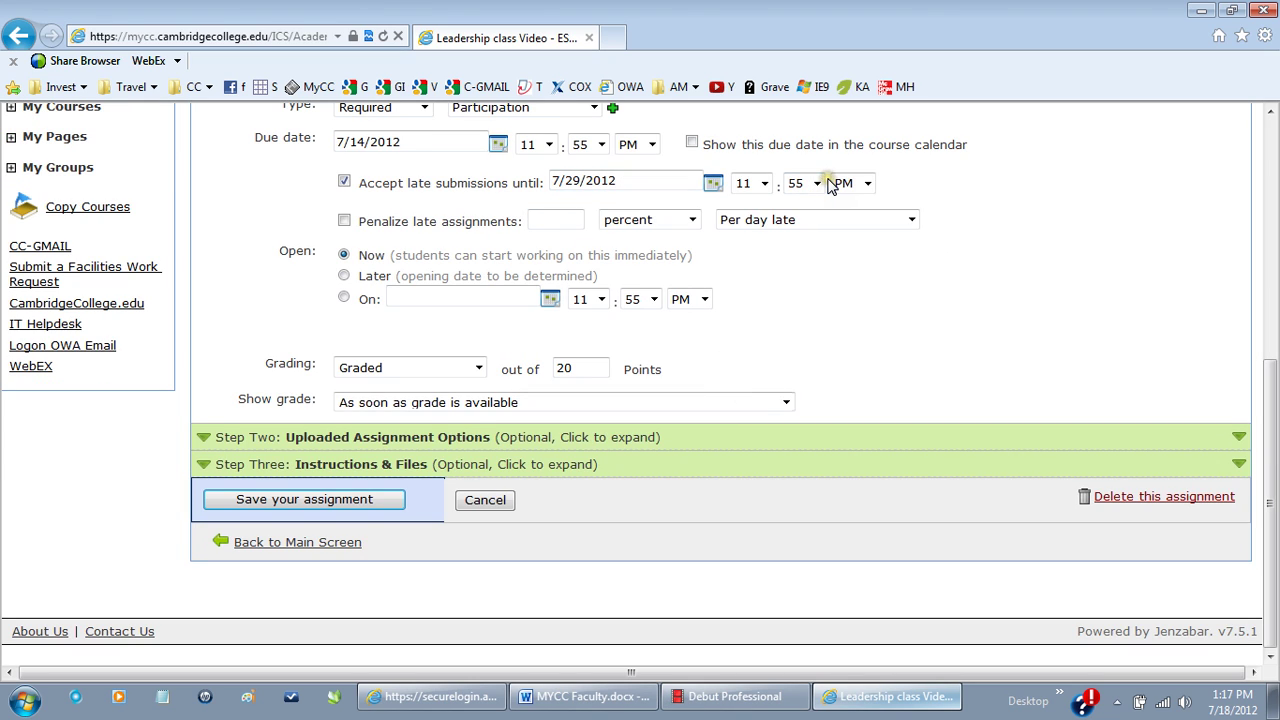
Penalize late assignments by 5 percent in total
left_click(345, 221)
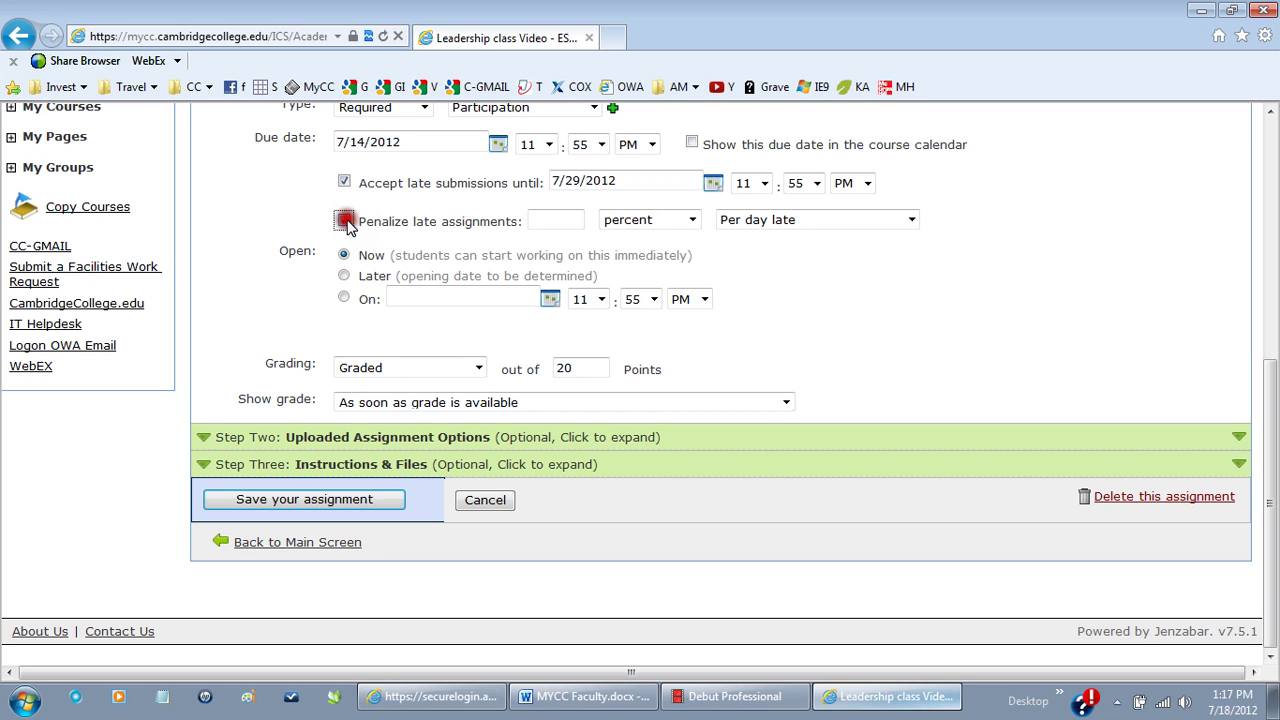
left_click(575, 221)
left_click(798, 222)
left_click(733, 256)
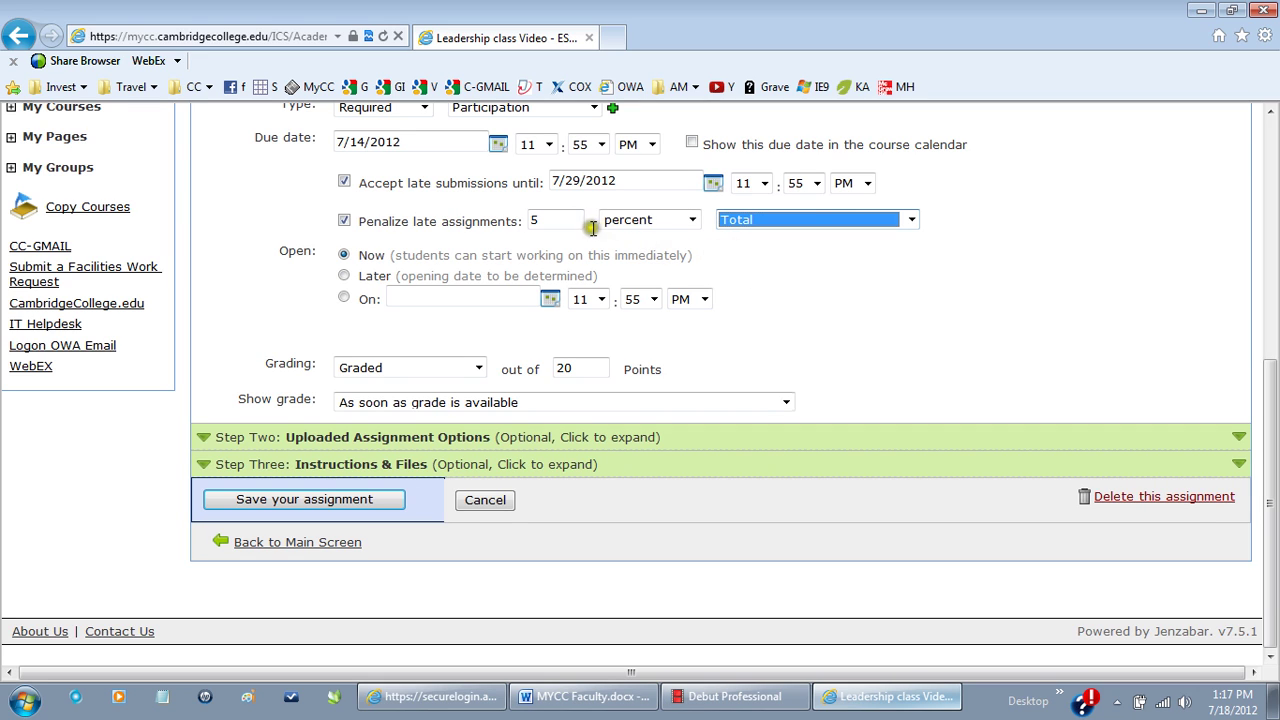
left_click(688, 222)
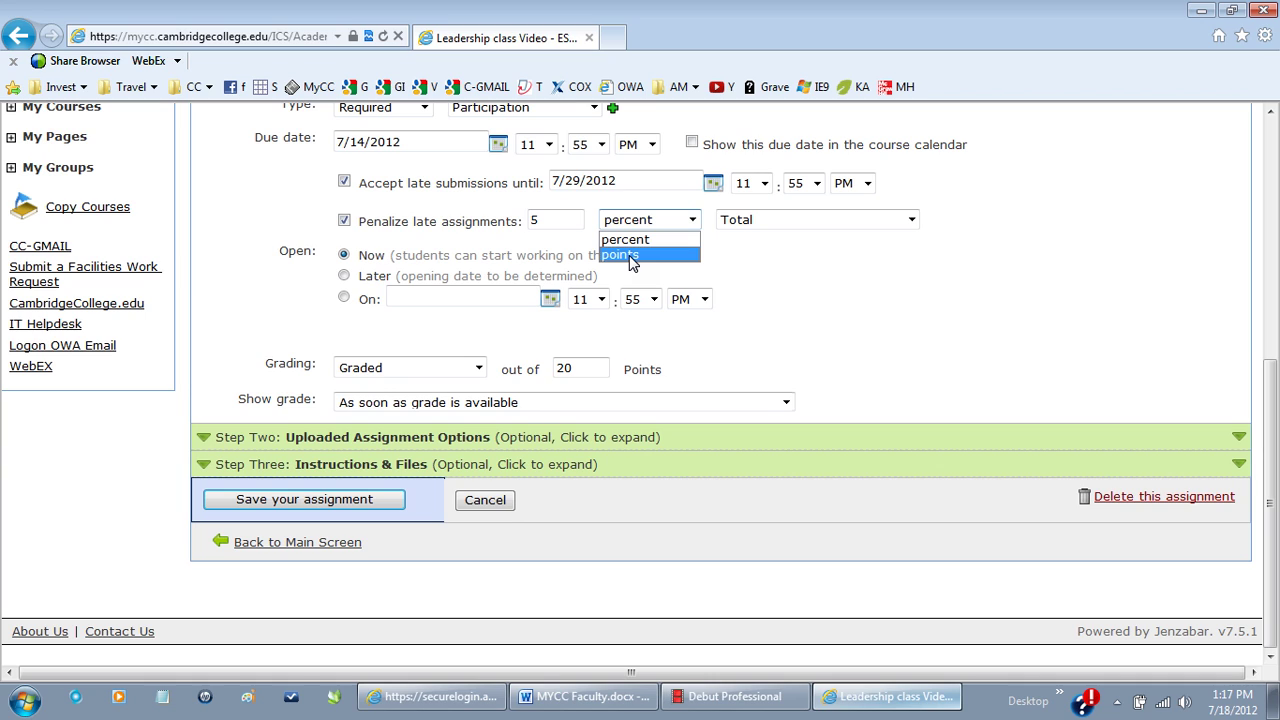
left_click(749, 245)
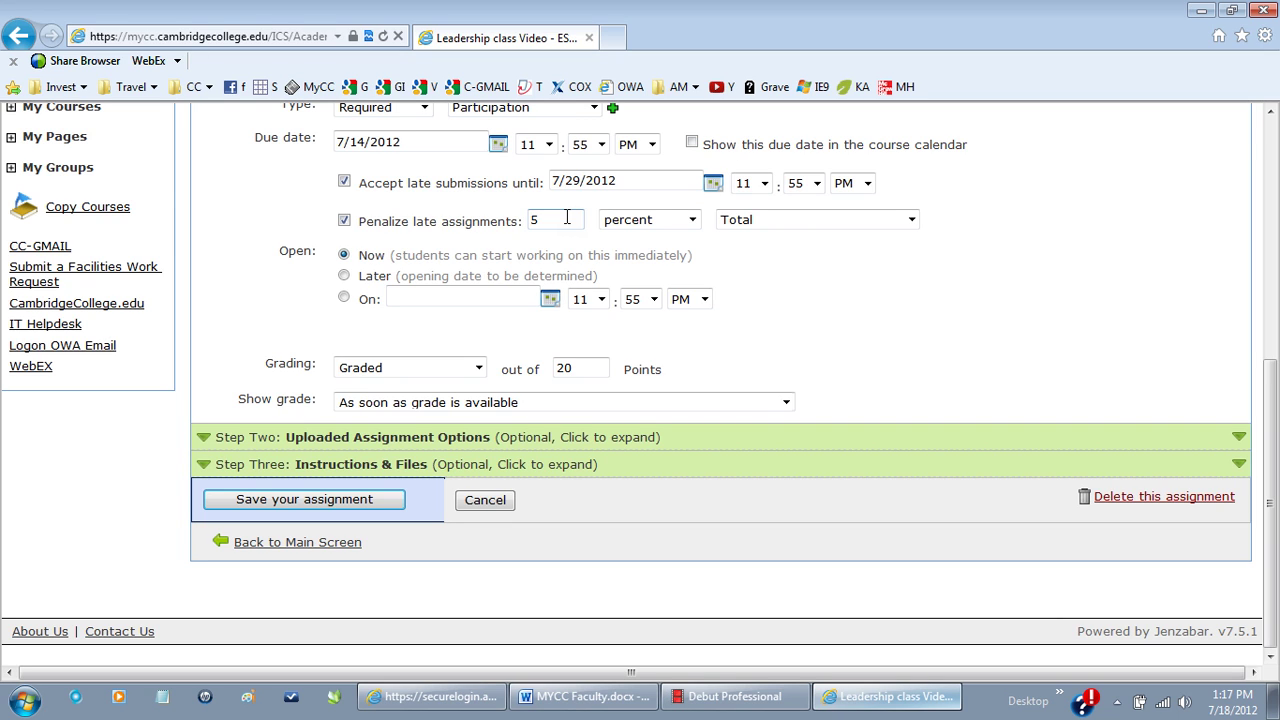
Save the A1 Presentation of Topic for Class settings and check its type in the Face to Face I unit
left_click(813, 222)
left_click_drag(531, 258, 686, 256)
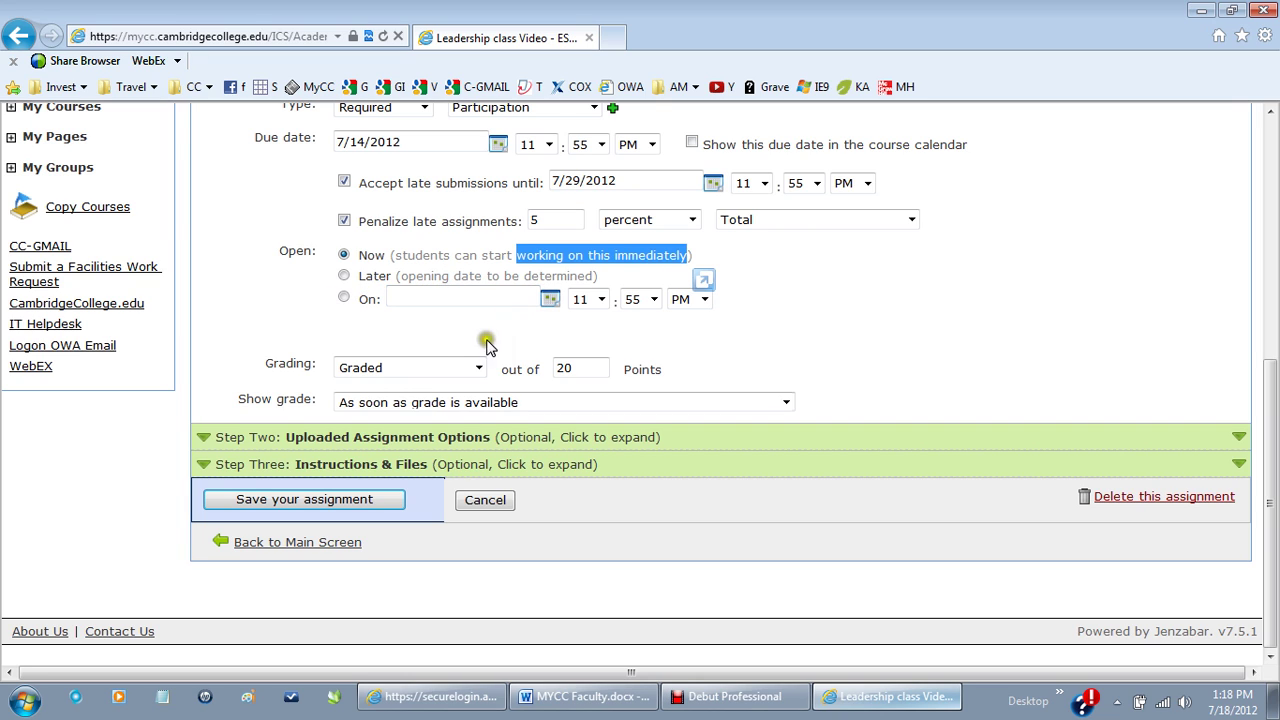
left_click(323, 500)
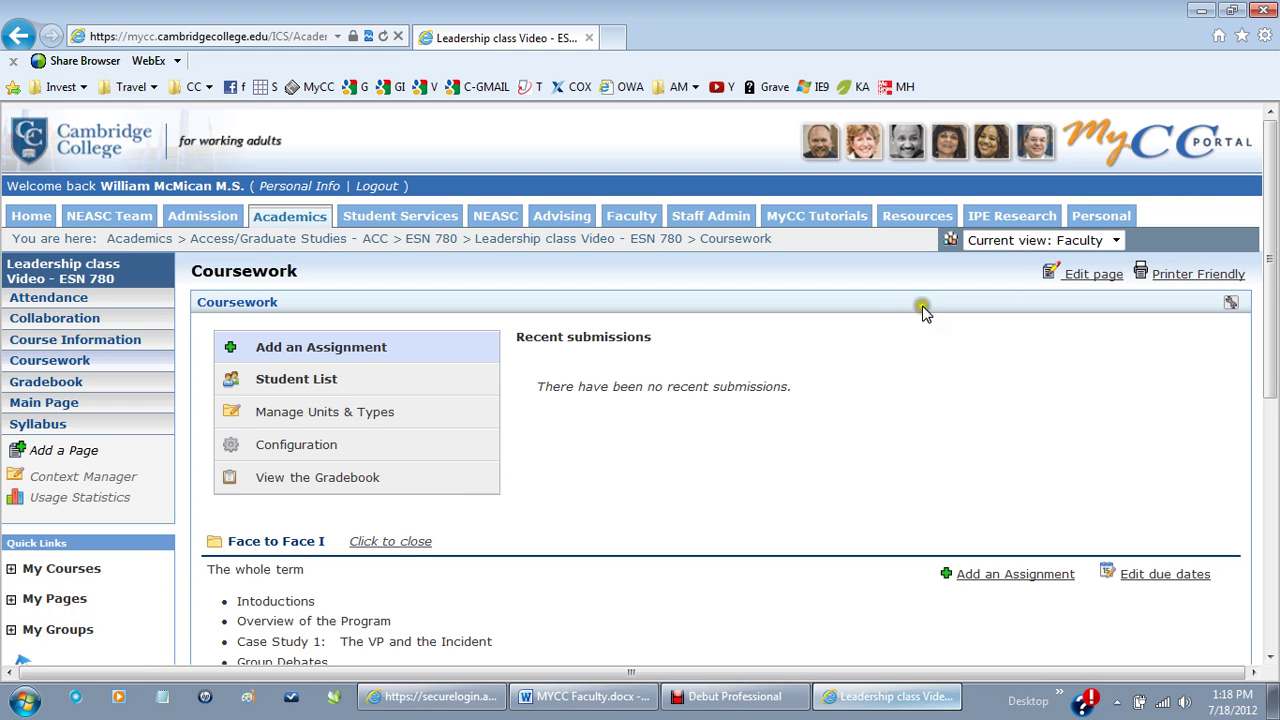
left_click_drag(1270, 373, 1267, 534)
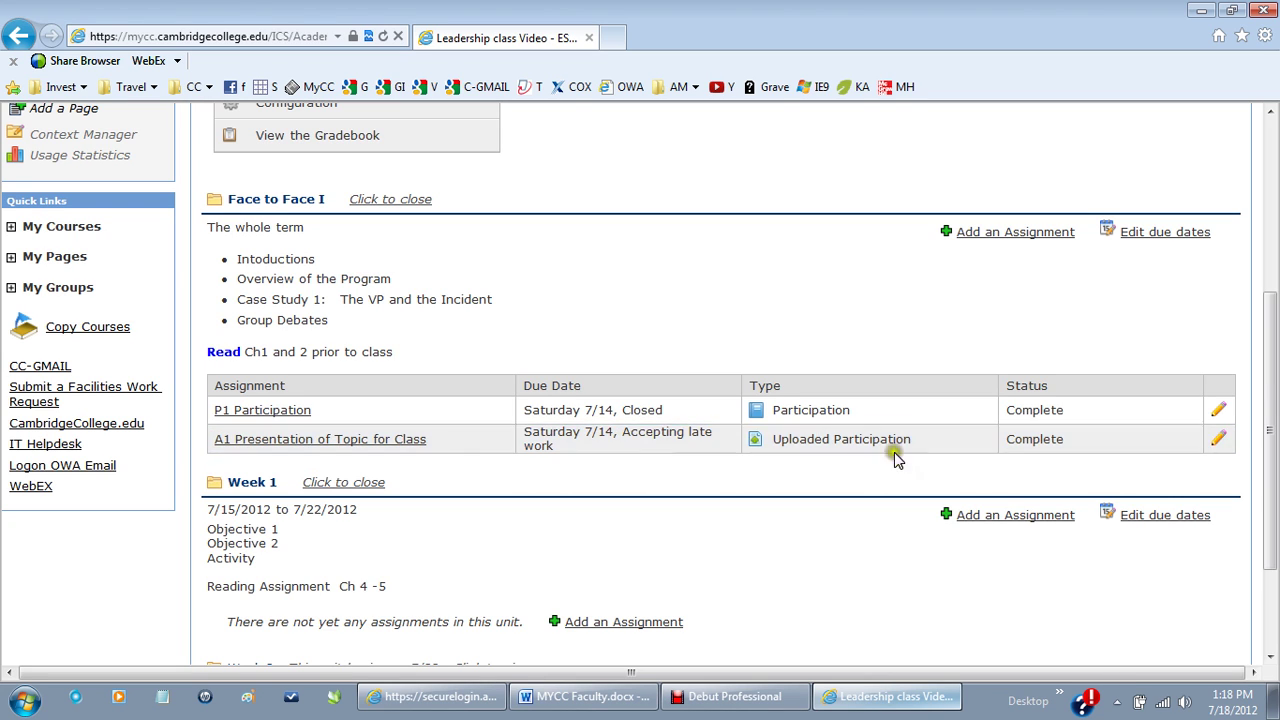
left_click_drag(894, 450, 808, 447)
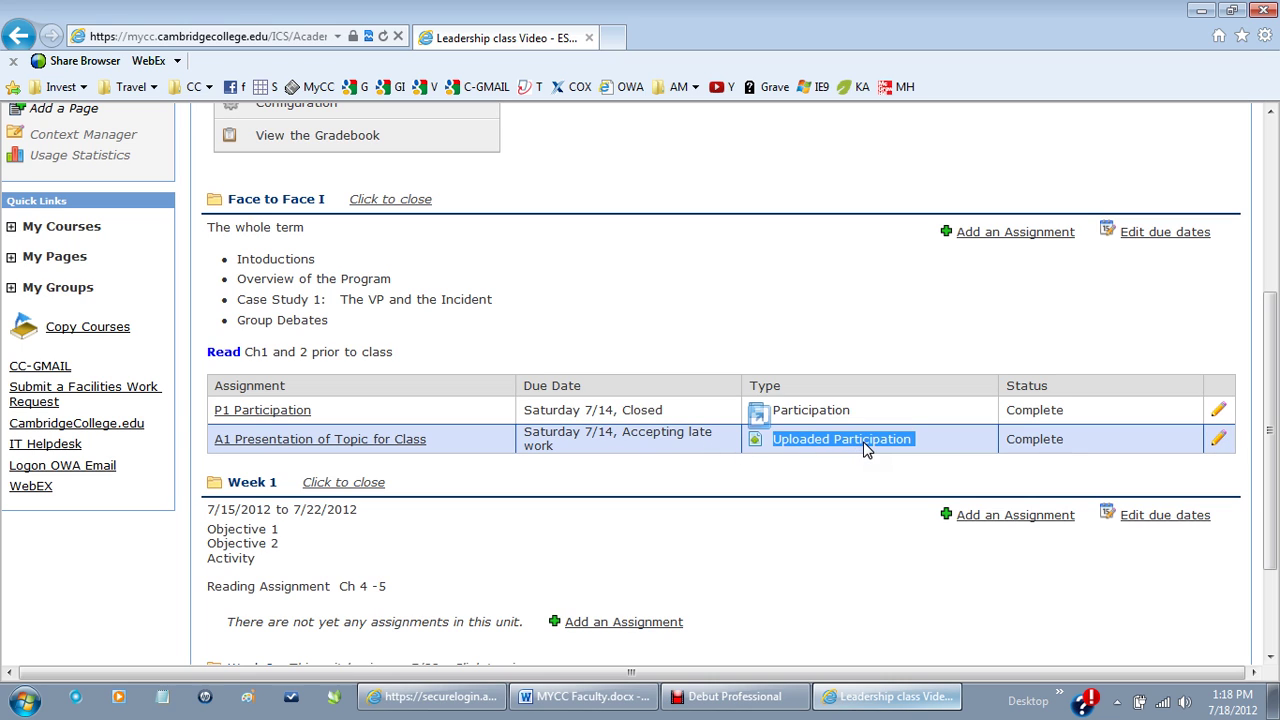
Reopen A1 Presentation of Topic for Class for editing, change its type to Written Assignments and save it
left_click(1218, 439)
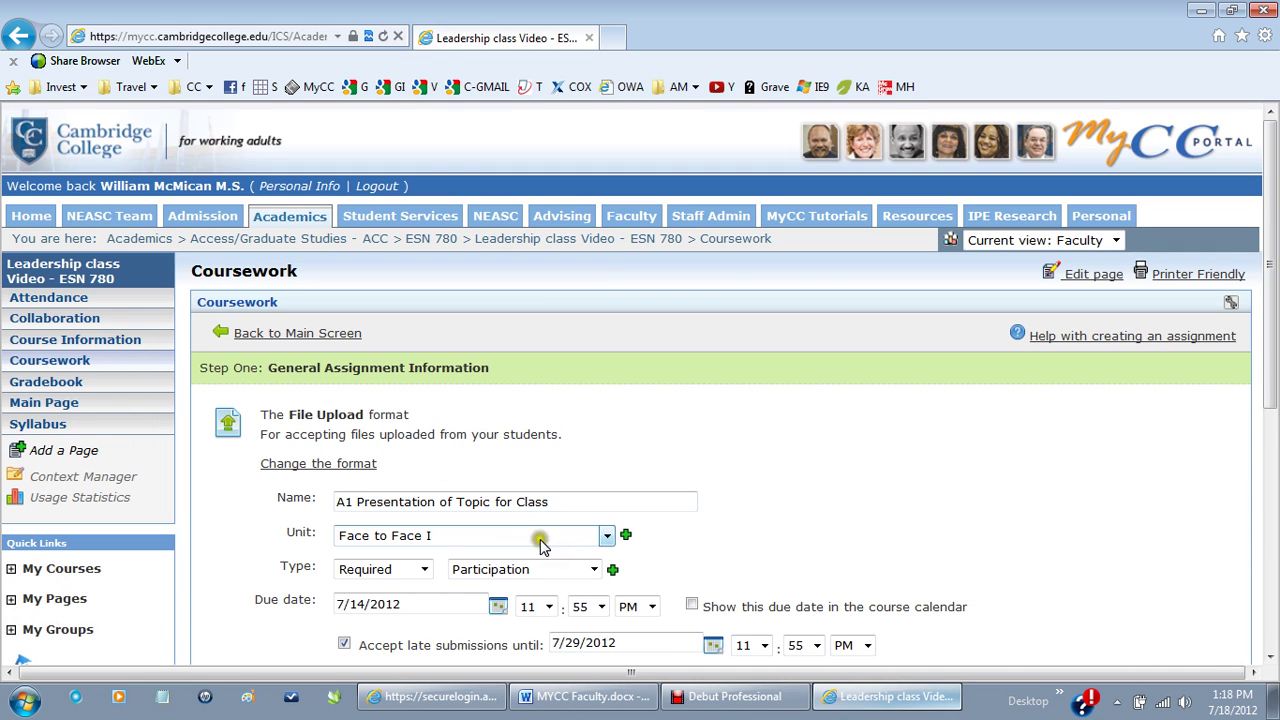
left_click(555, 569)
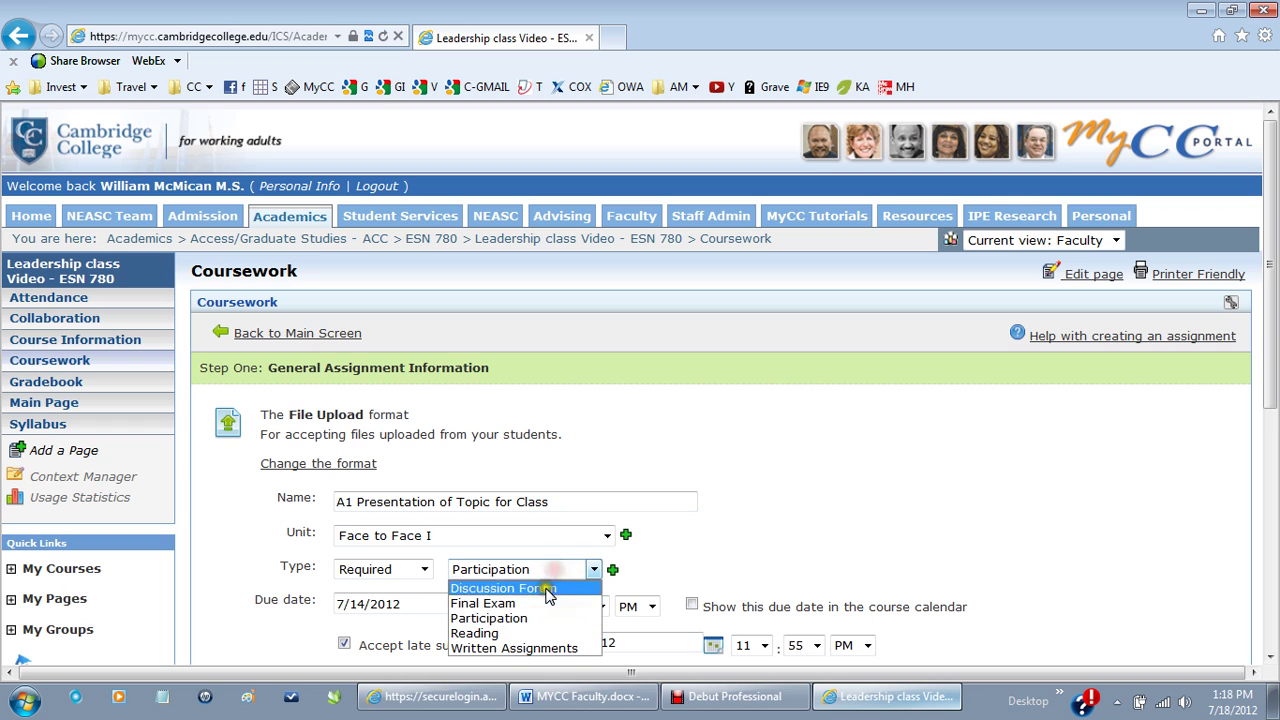
left_click(522, 648)
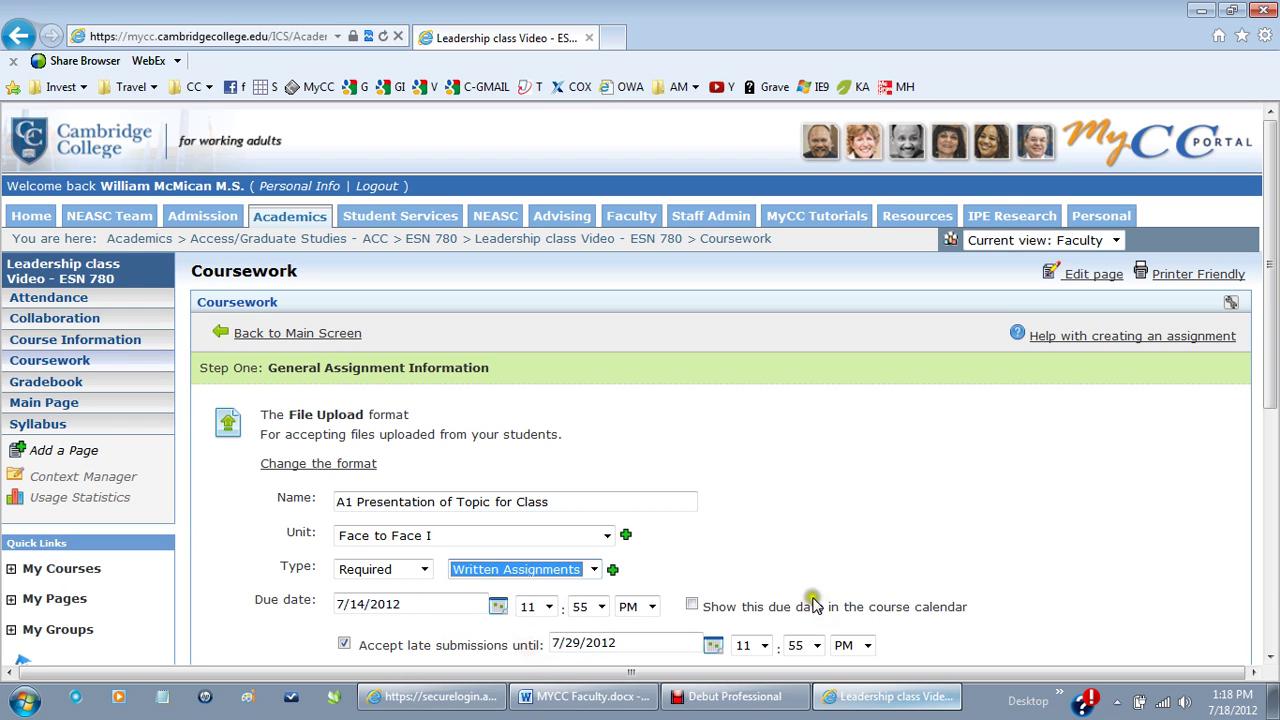
left_click(1268, 586)
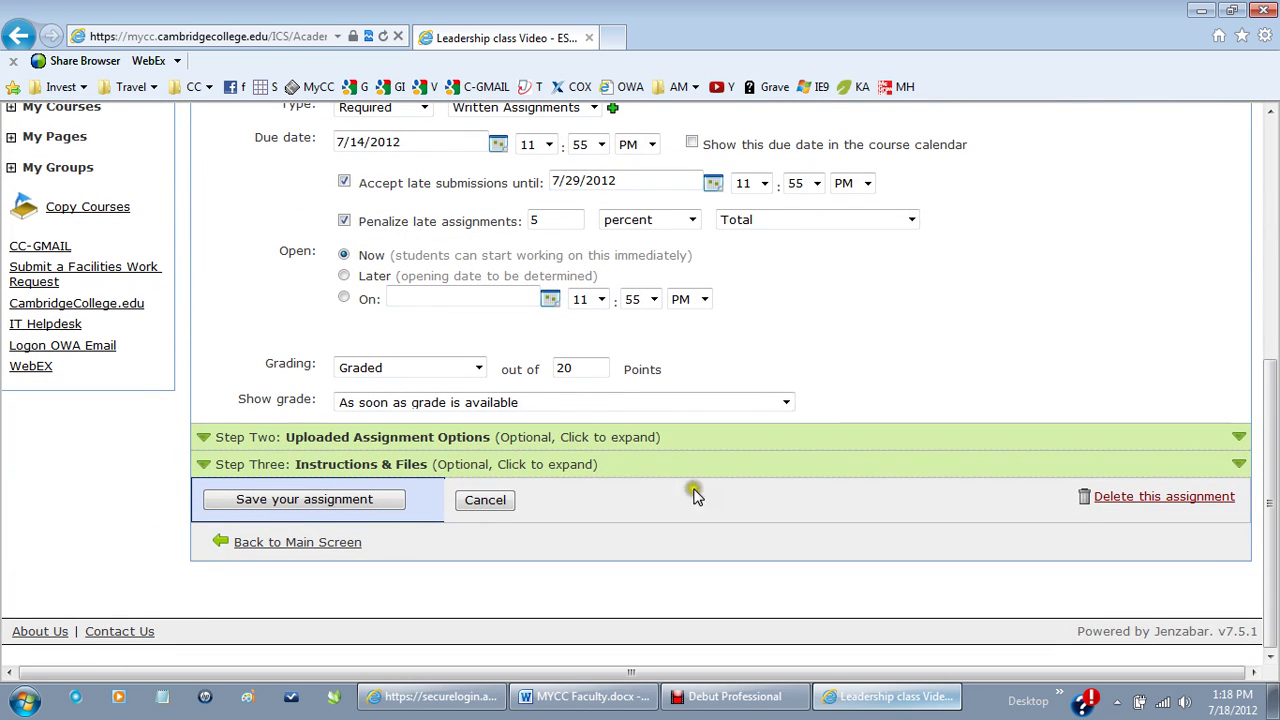
left_click(305, 500)
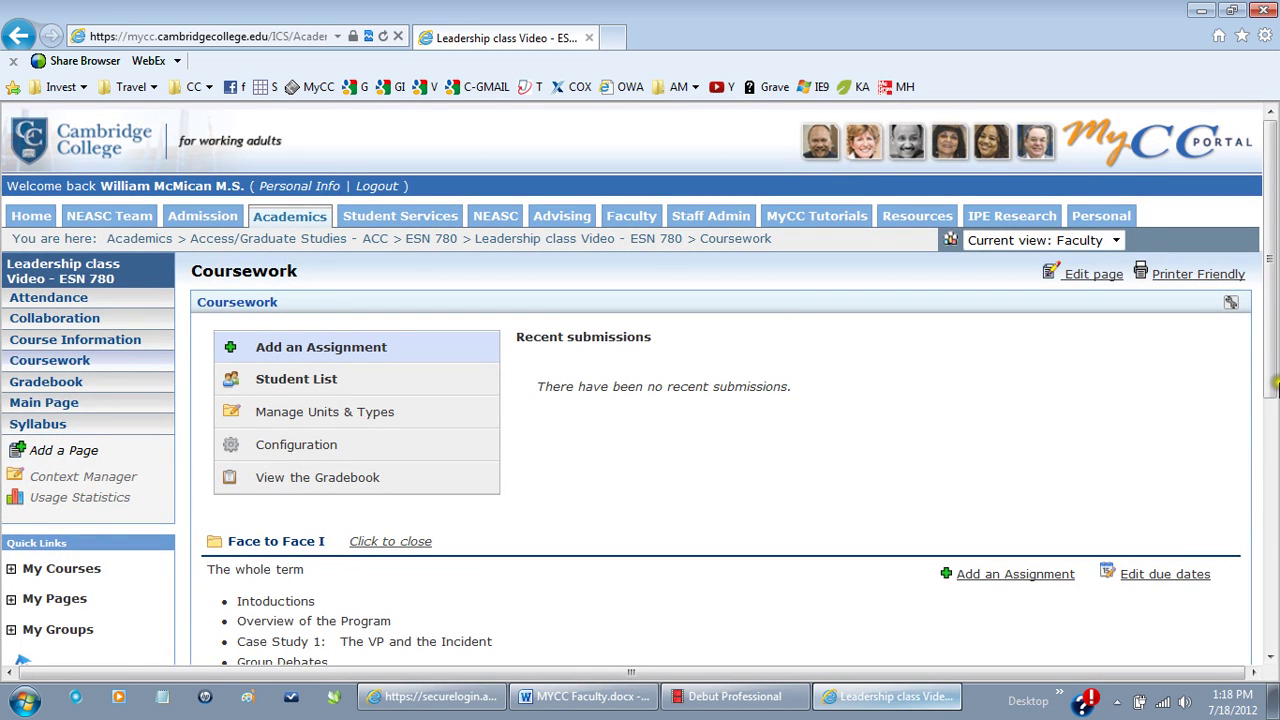
left_click_drag(1270, 385, 1270, 569)
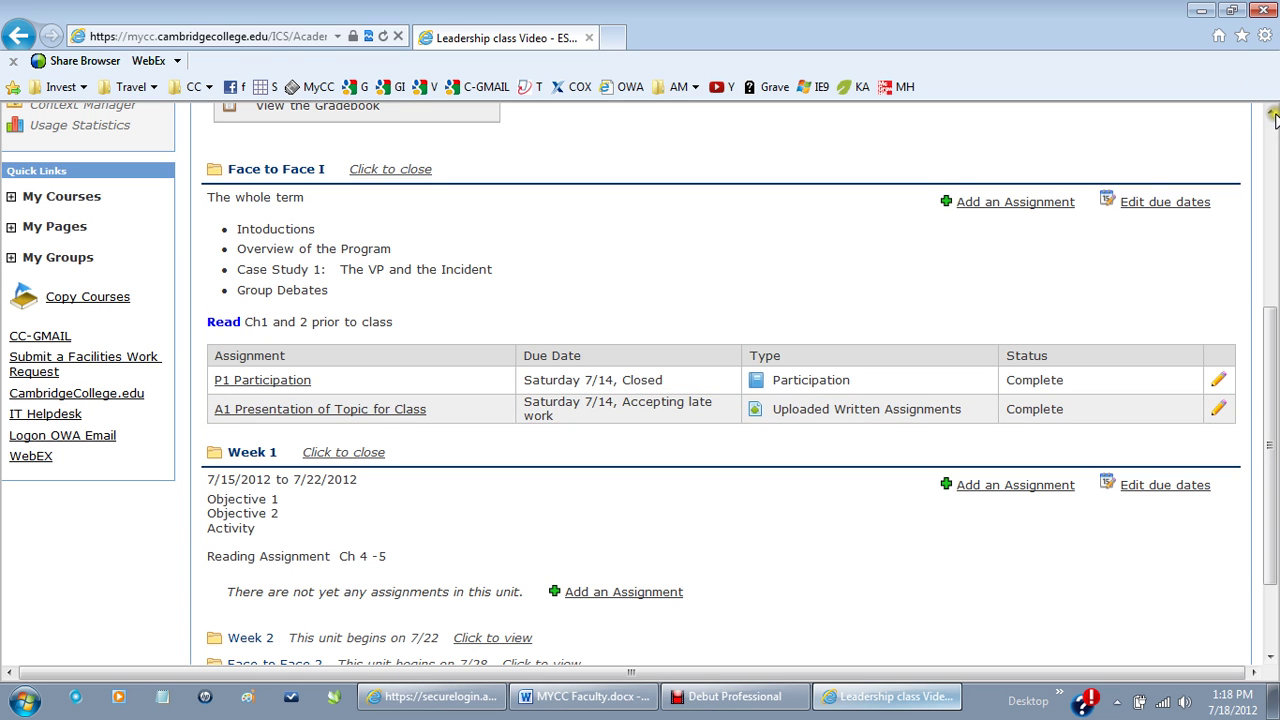
Switch the Coursework page to the Students view and find the A1 assignment in the Face to Face I unit
scroll(1268, 115, "up", 3)
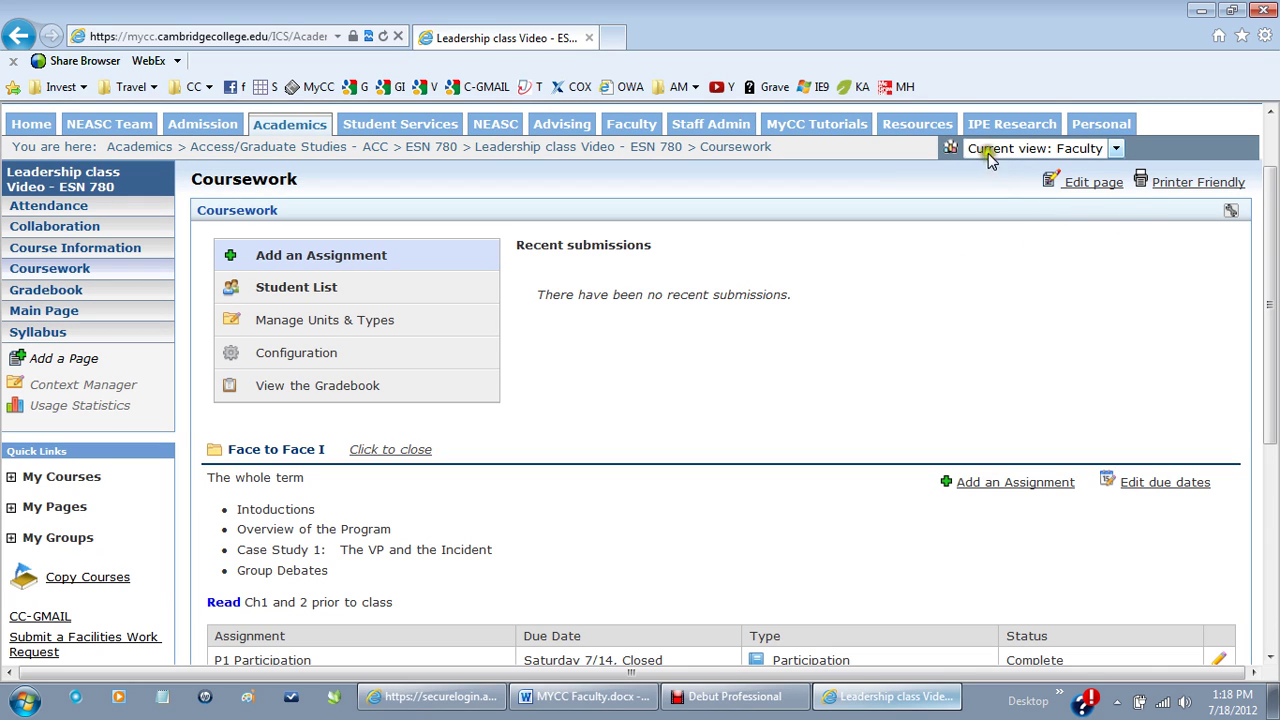
left_click(1116, 148)
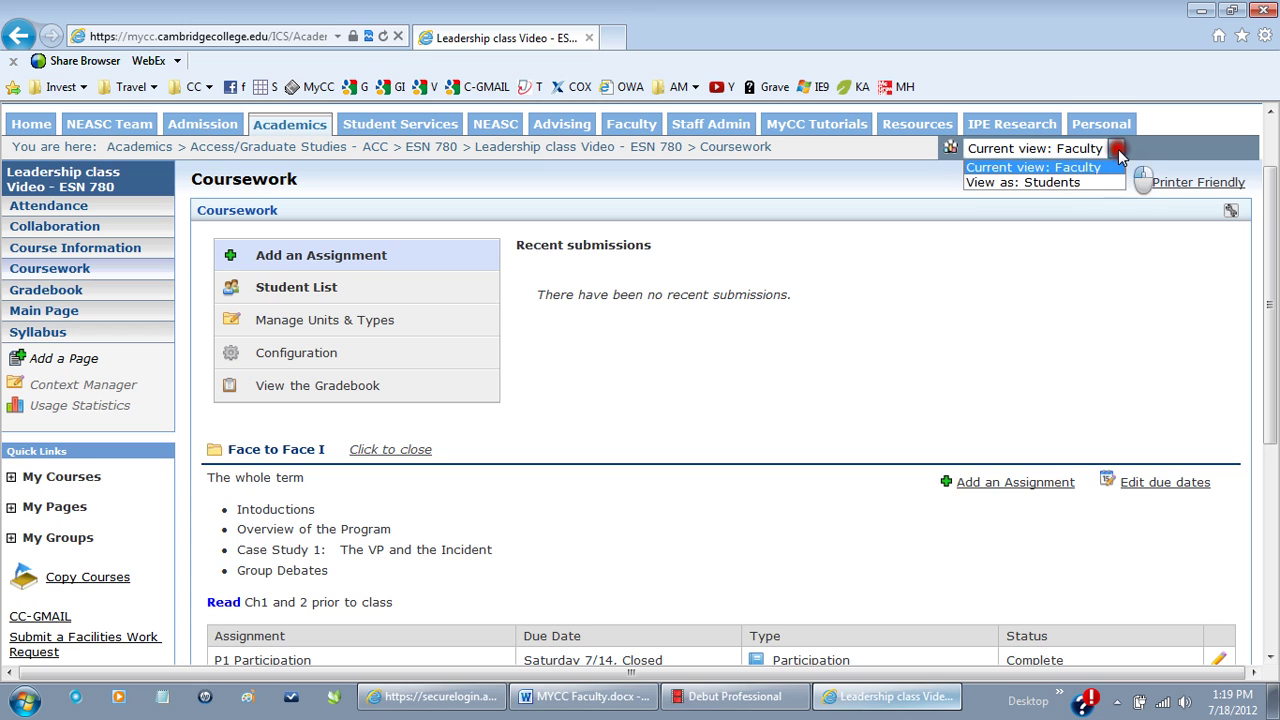
left_click(1045, 183)
left_click(1182, 148)
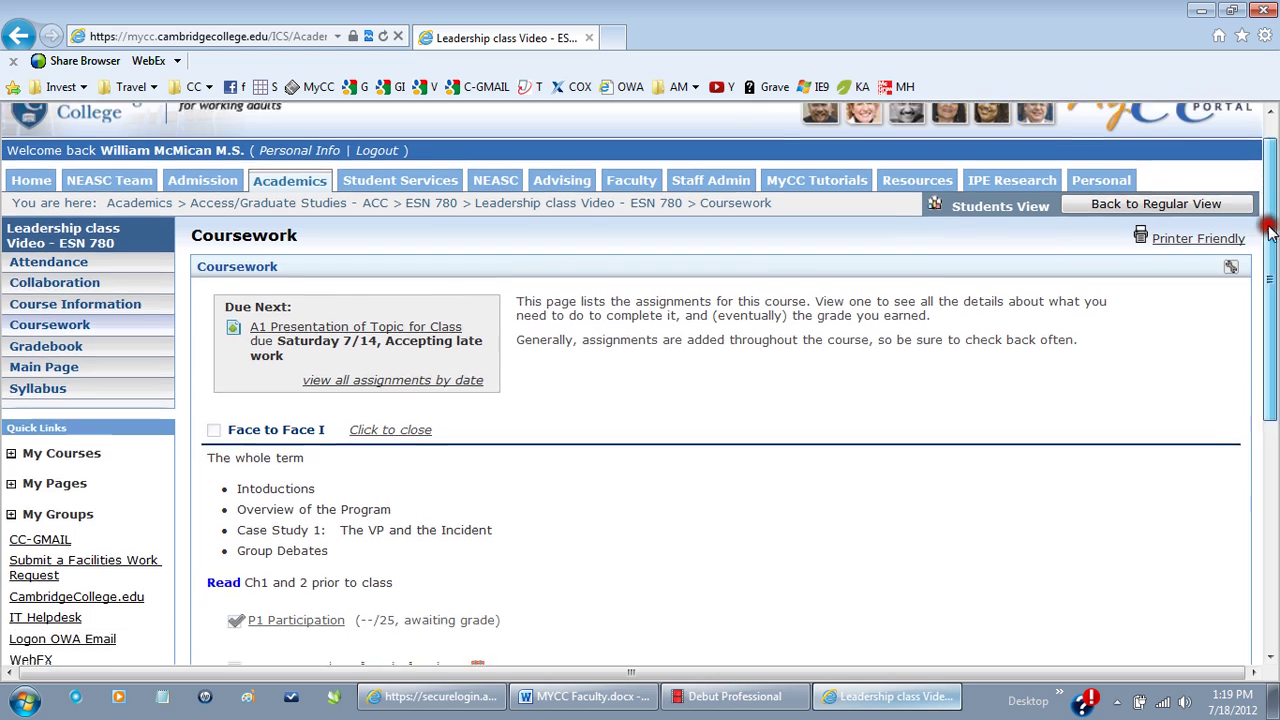
left_click_drag(1276, 205, 1250, 337)
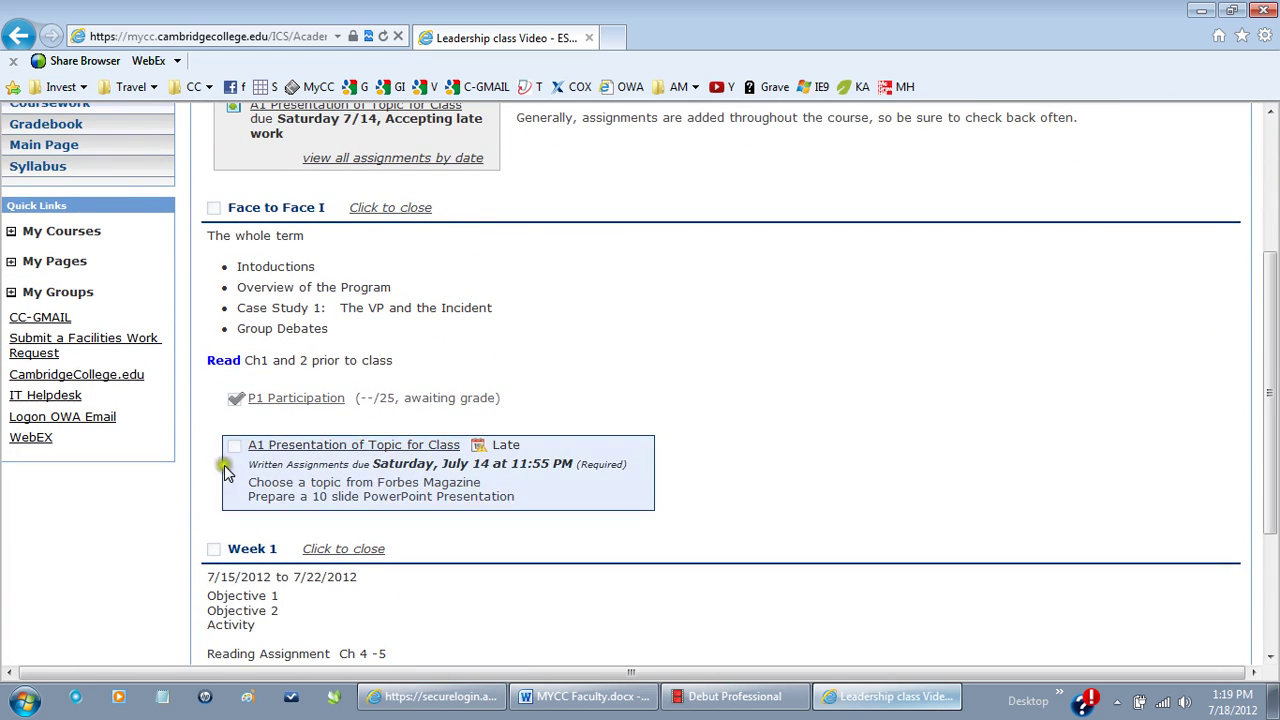
Collapse and re-expand the Face to Face I unit, and read the A1 assignment's description as a student
left_click(376, 213)
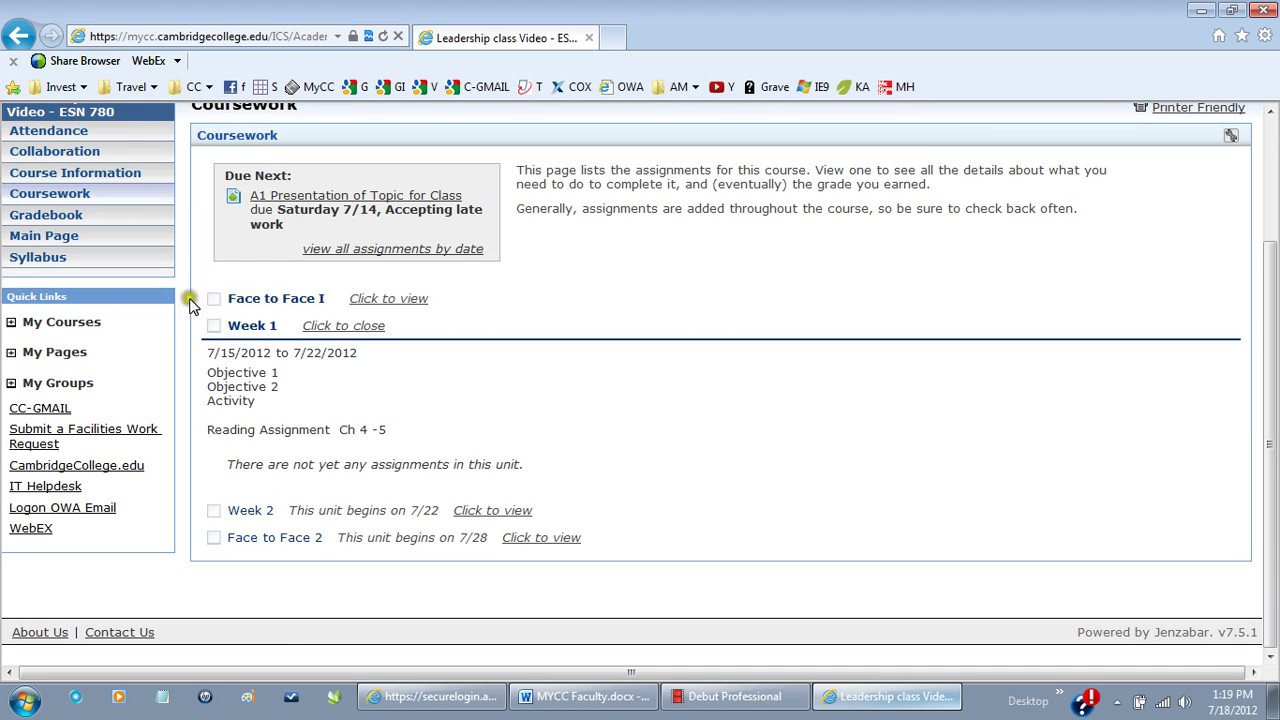
left_click(390, 300)
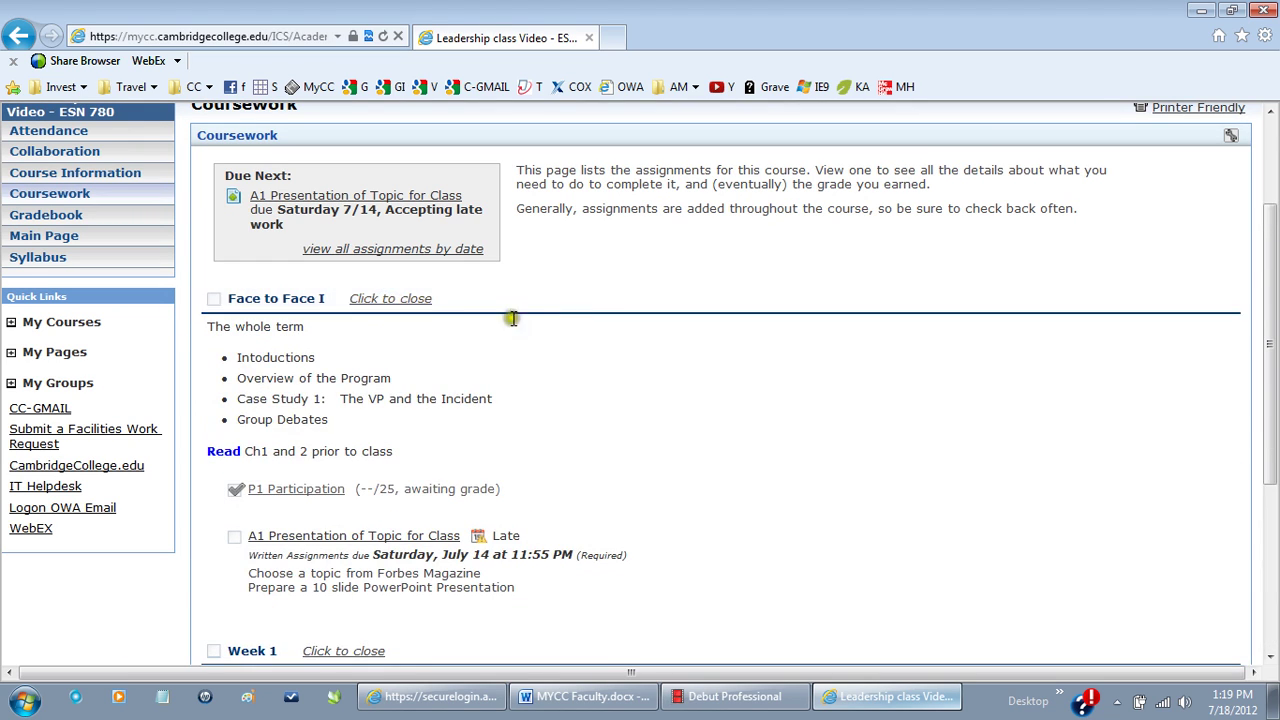
left_click_drag(1266, 277, 1268, 336)
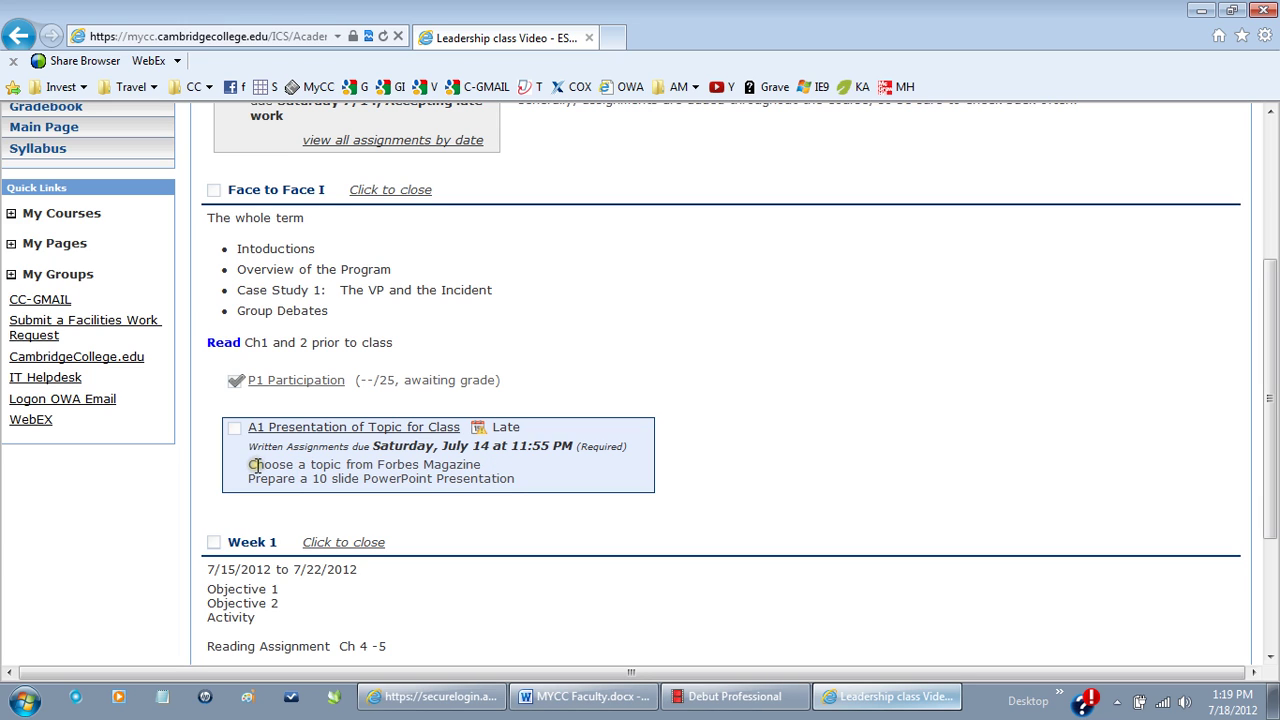
left_click_drag(255, 465, 480, 466)
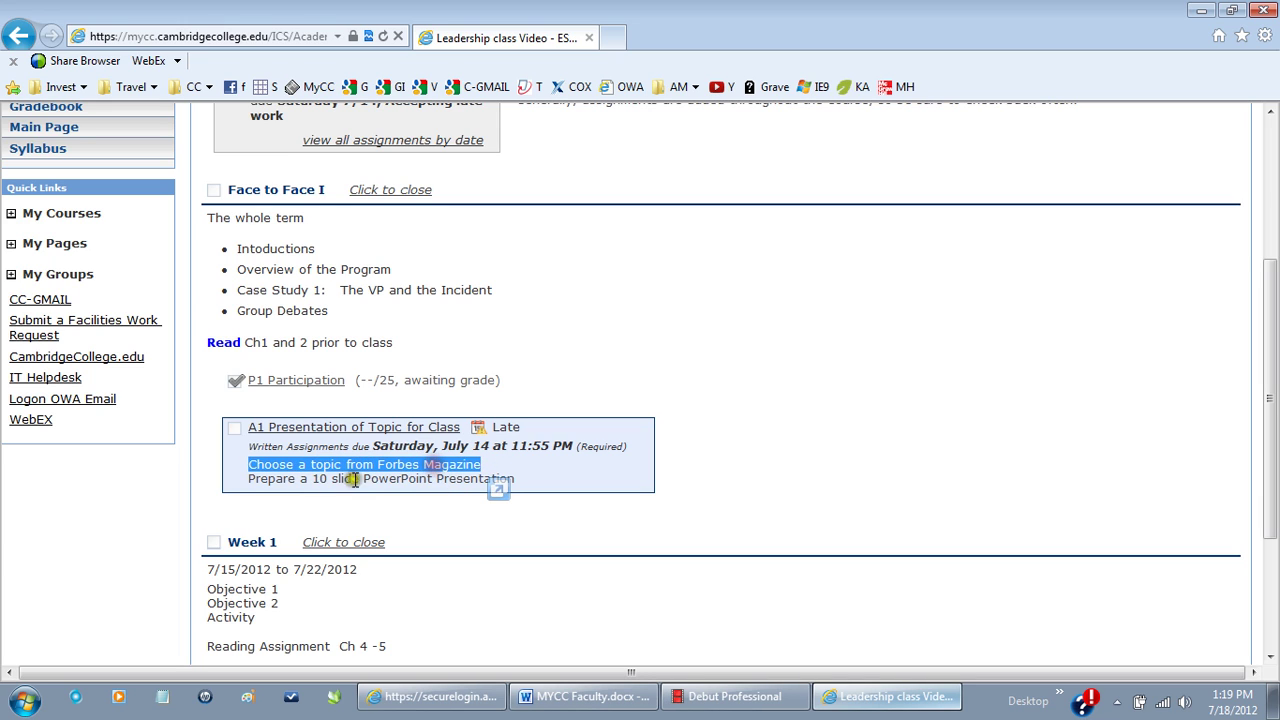
left_click_drag(250, 479, 440, 470)
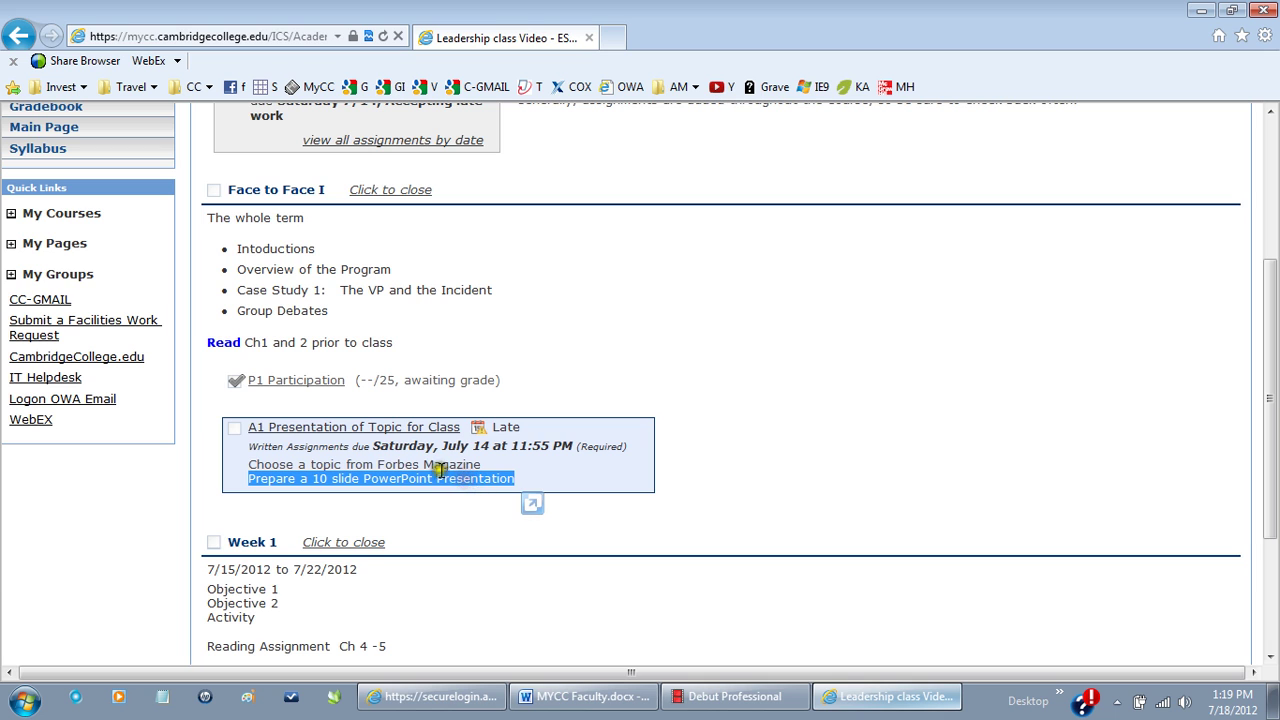
Open A1 Presentation of Topic for Class as a student and review its scoring, topic description and instructions
left_click(330, 427)
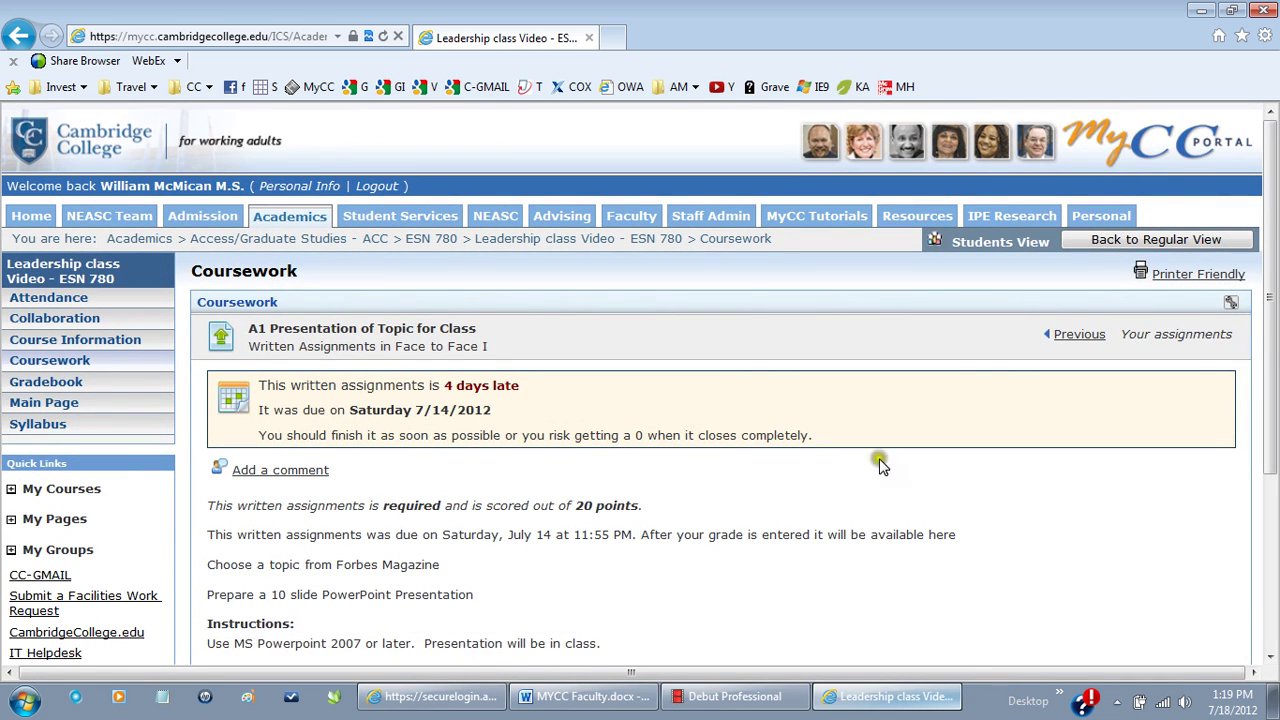
left_click_drag(1274, 372, 1262, 490)
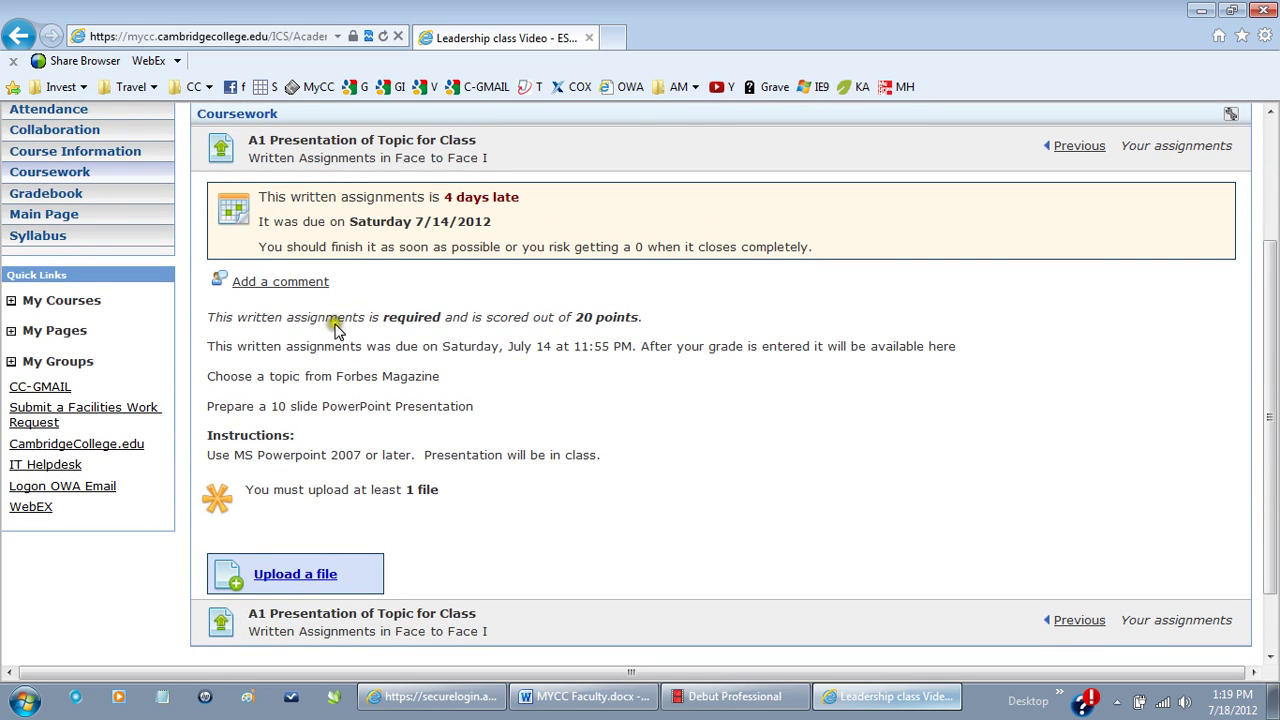
left_click_drag(342, 317, 624, 318)
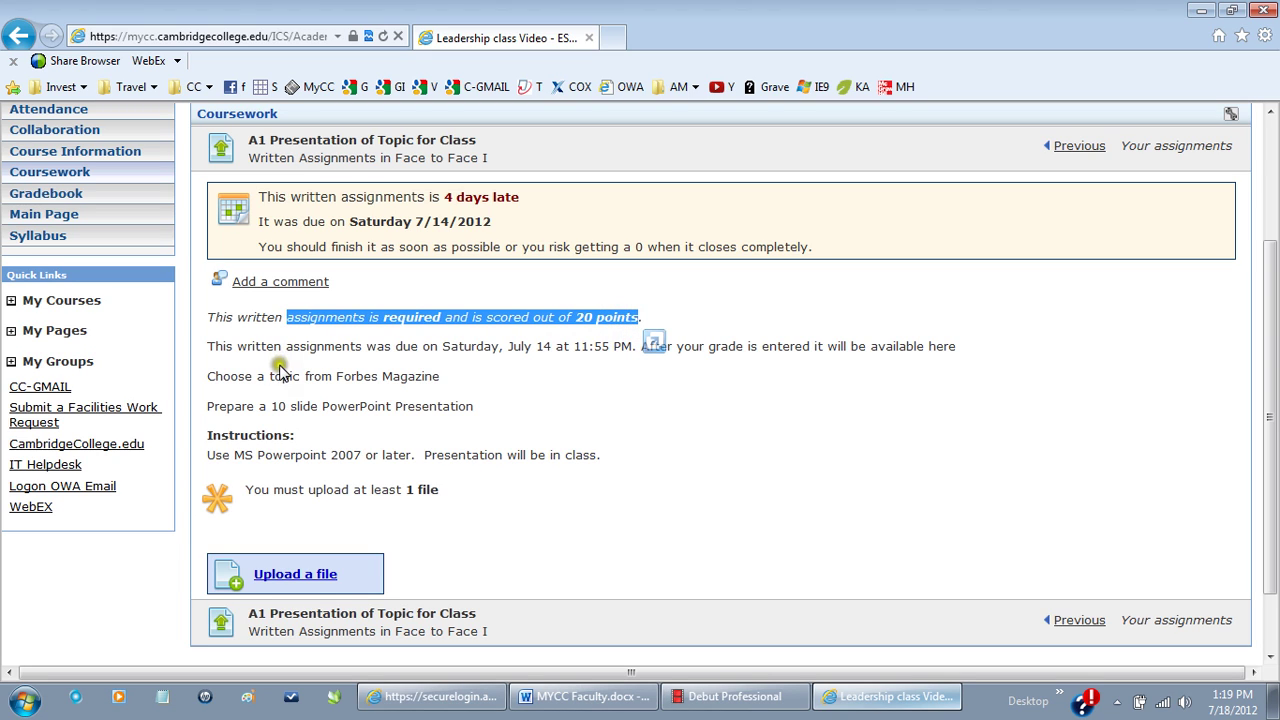
left_click_drag(268, 388, 435, 418)
left_click(300, 462)
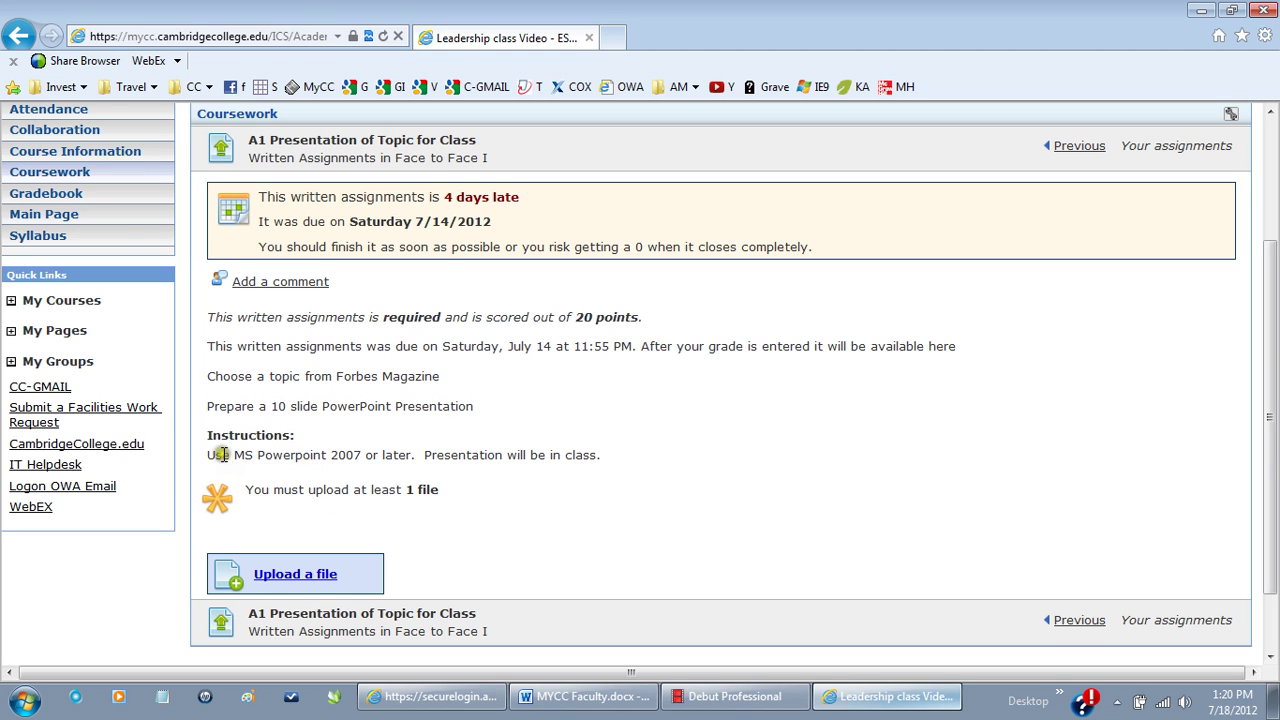
left_click_drag(207, 455, 398, 451)
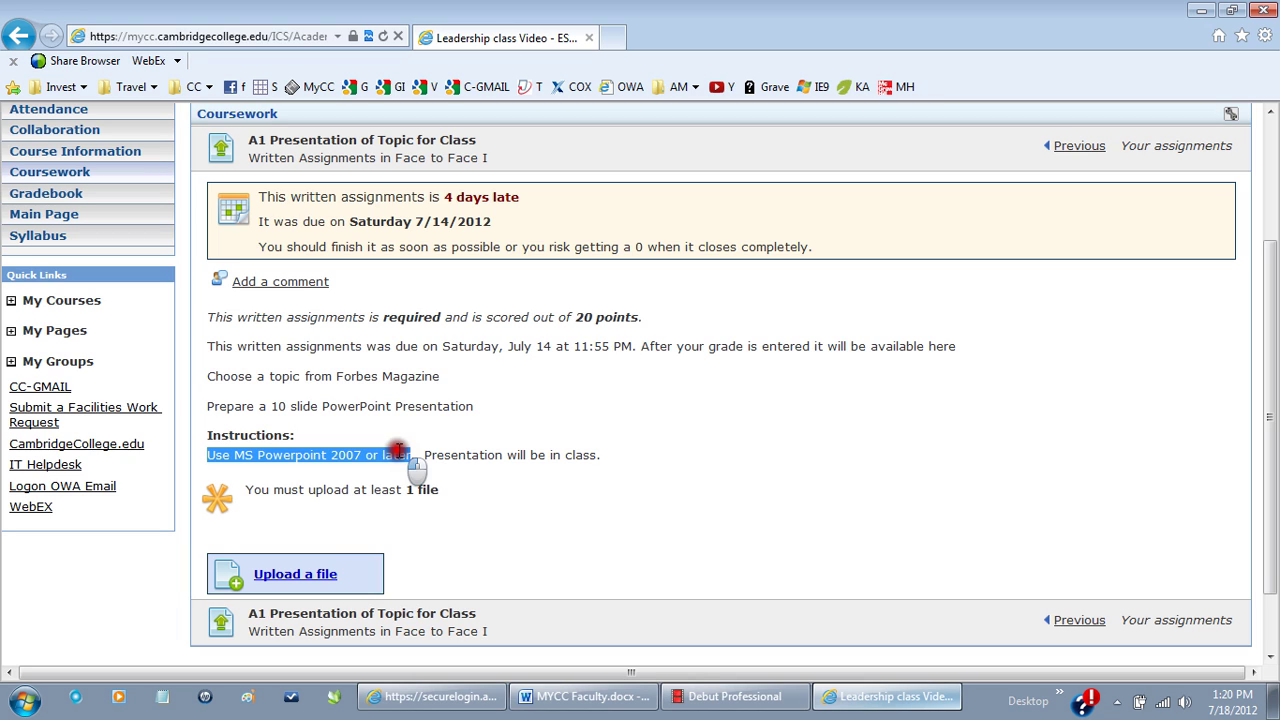
left_click(476, 502)
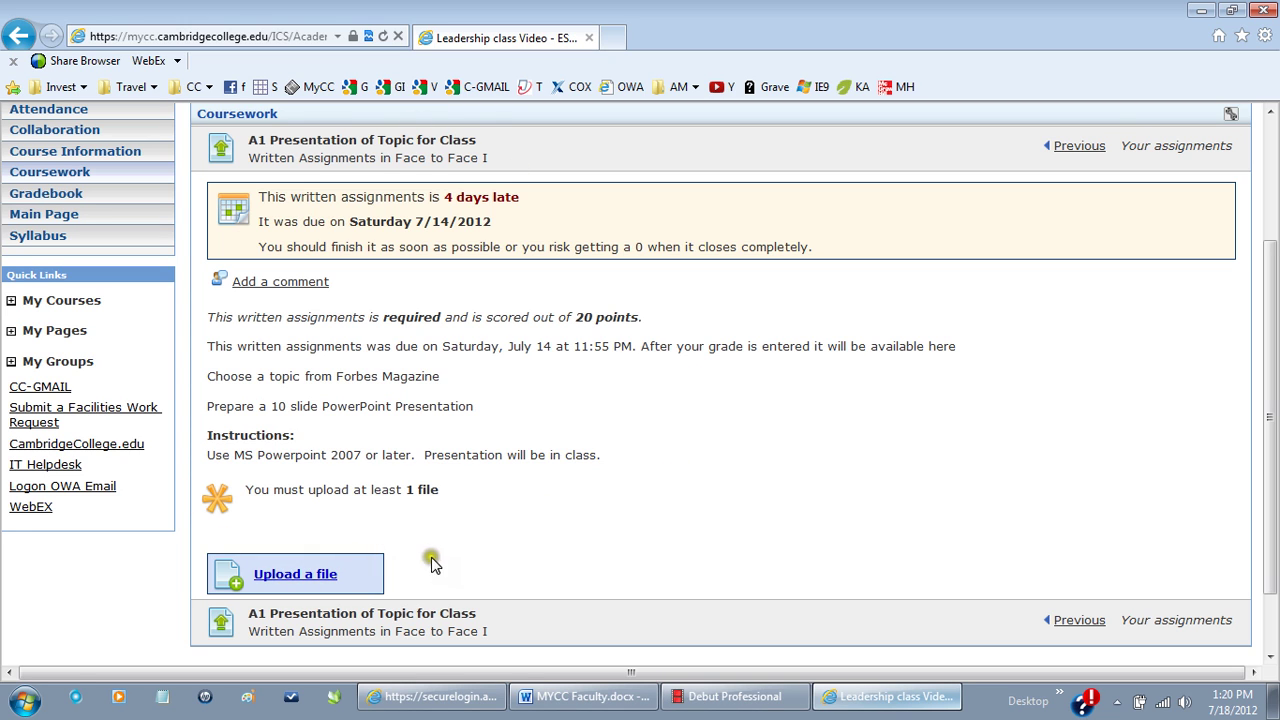
Start a file upload for the assignment and choose MC Presenter Reference Guide.pdf from the Cambridge College folder
left_click(305, 577)
left_click(616, 397)
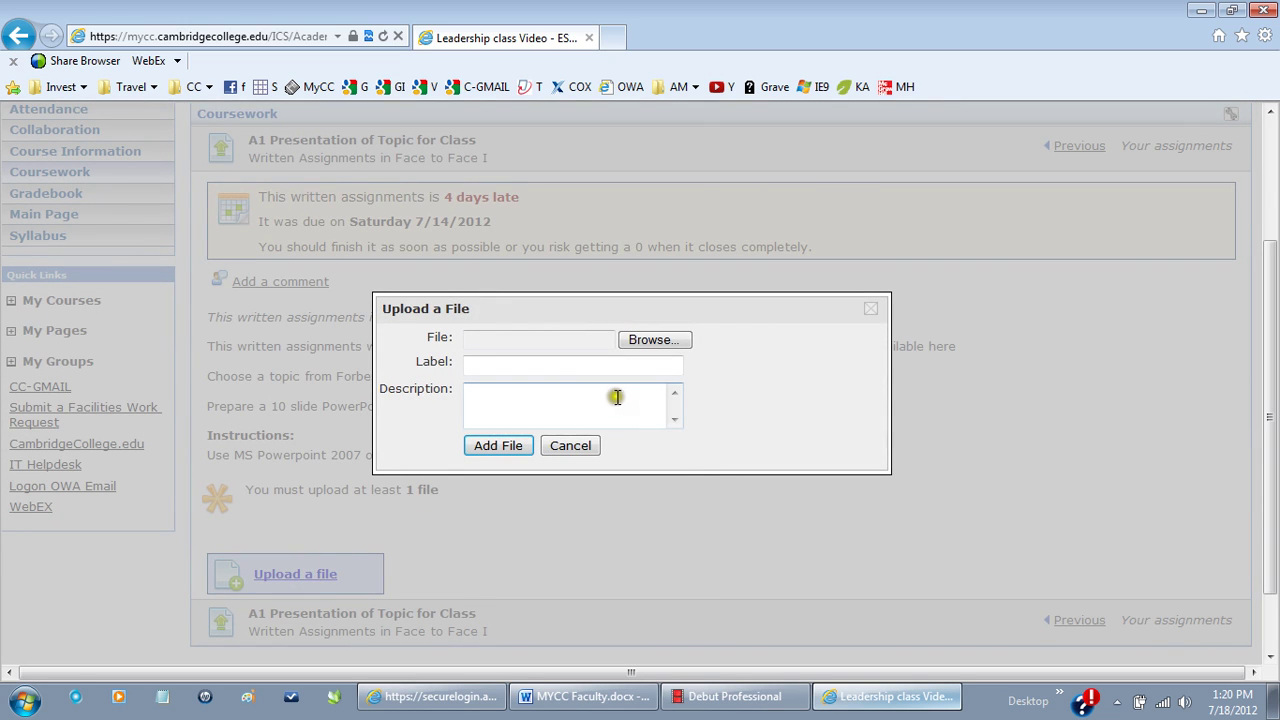
left_click(658, 343)
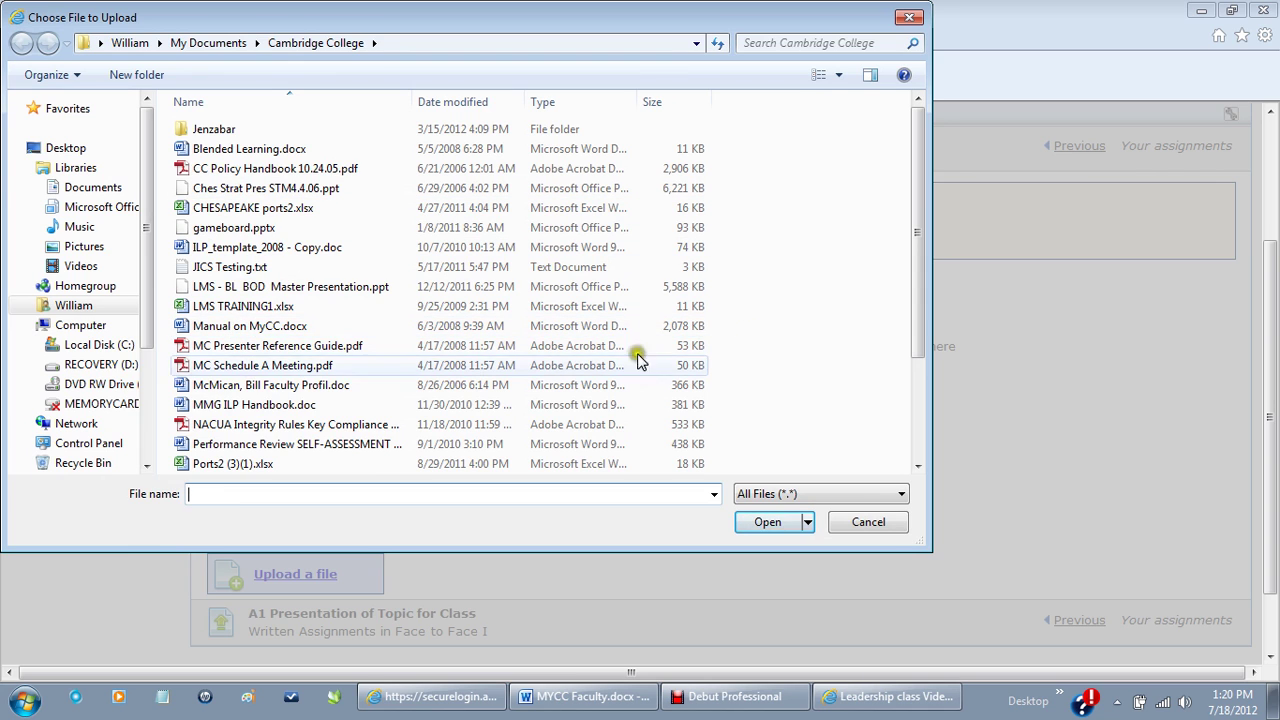
left_click(228, 347)
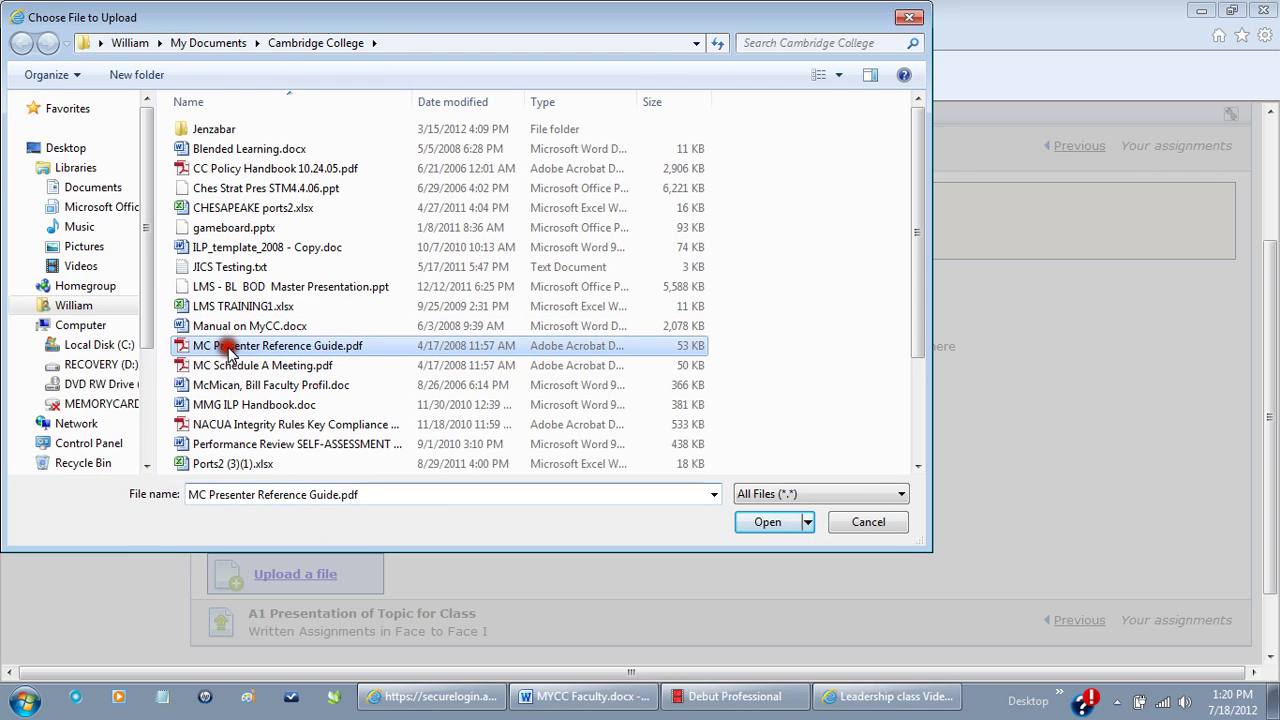
left_click(758, 525)
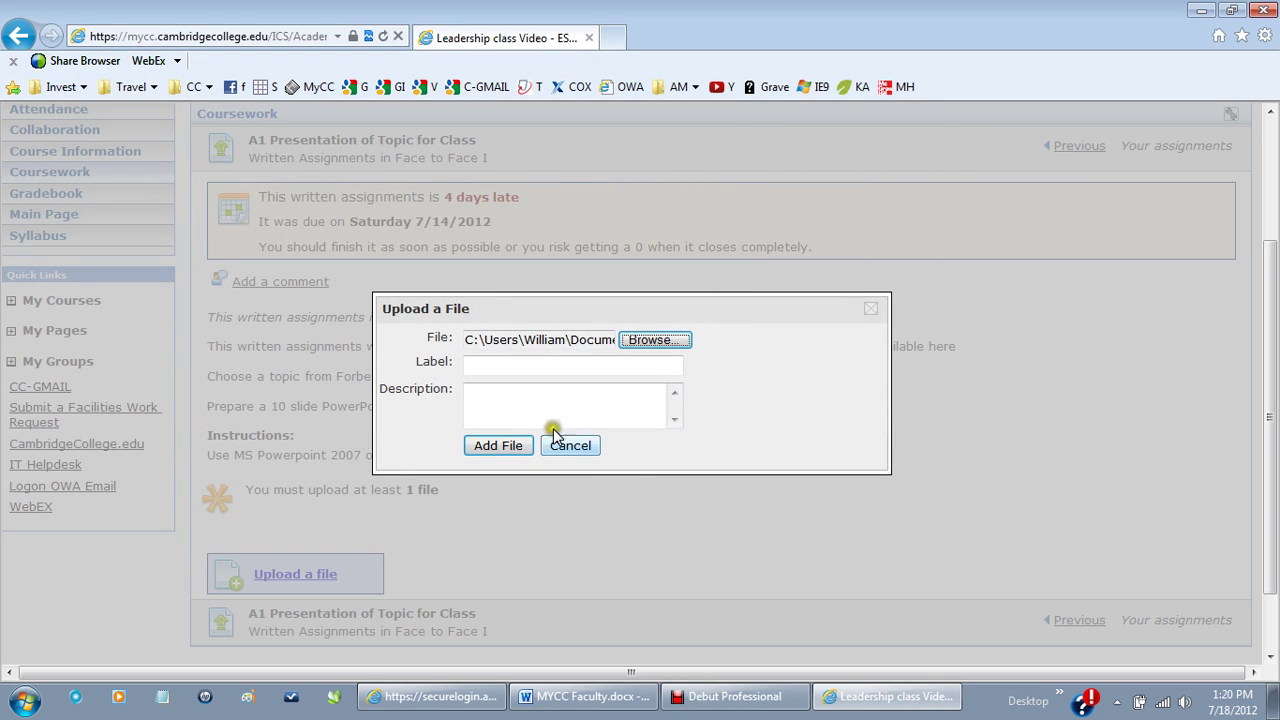
Label the upload "MMG725 A1" followed by the student's surname and add the file to the assignment
left_click(493, 363)
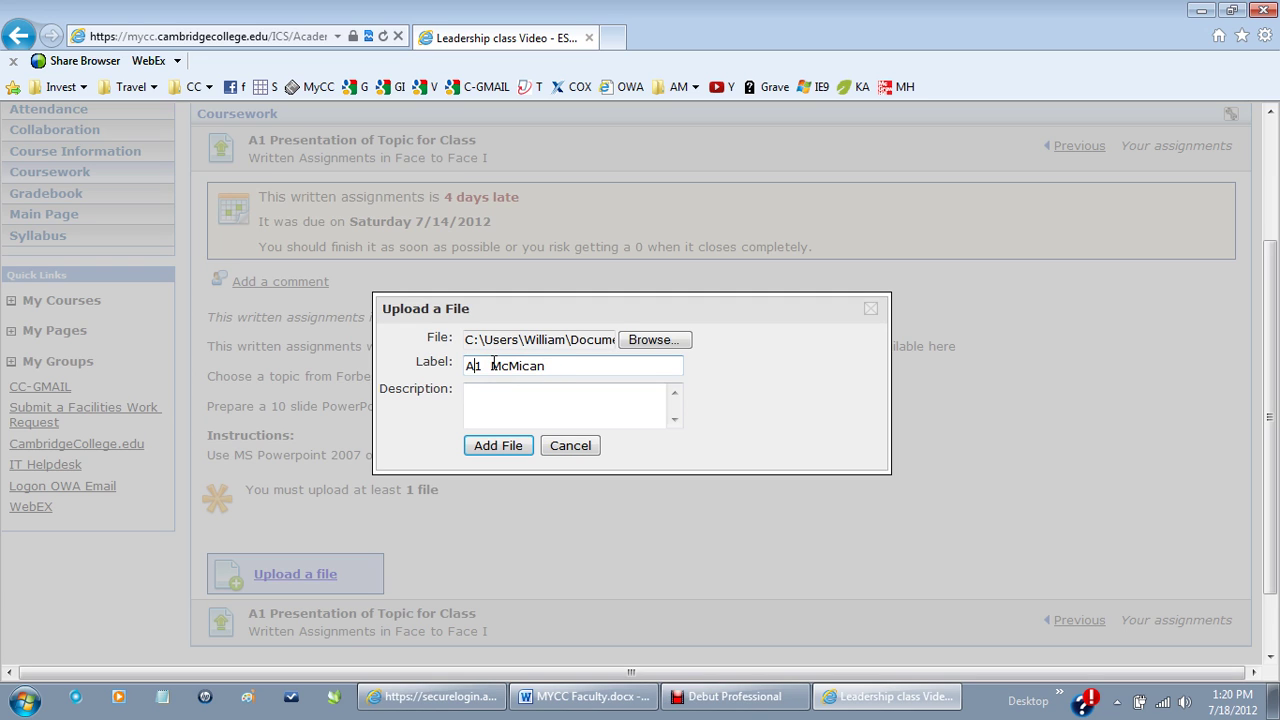
type("MMG7")
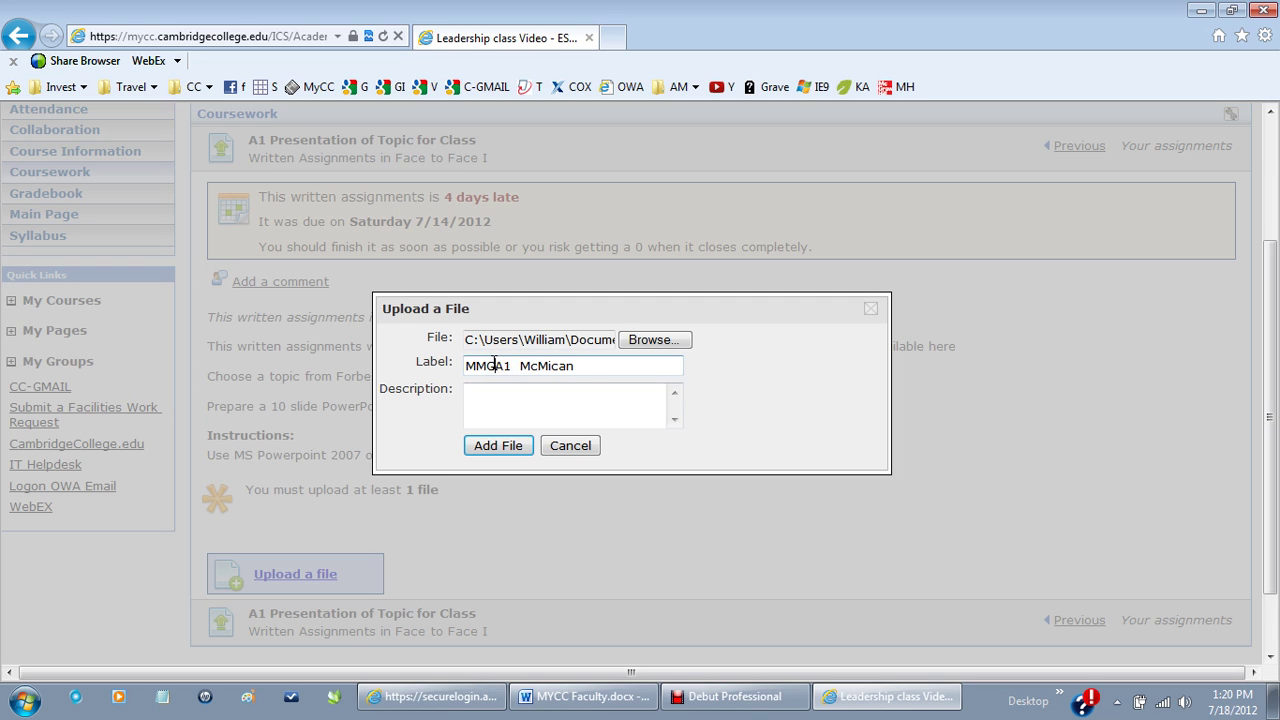
type("25")
left_click(490, 452)
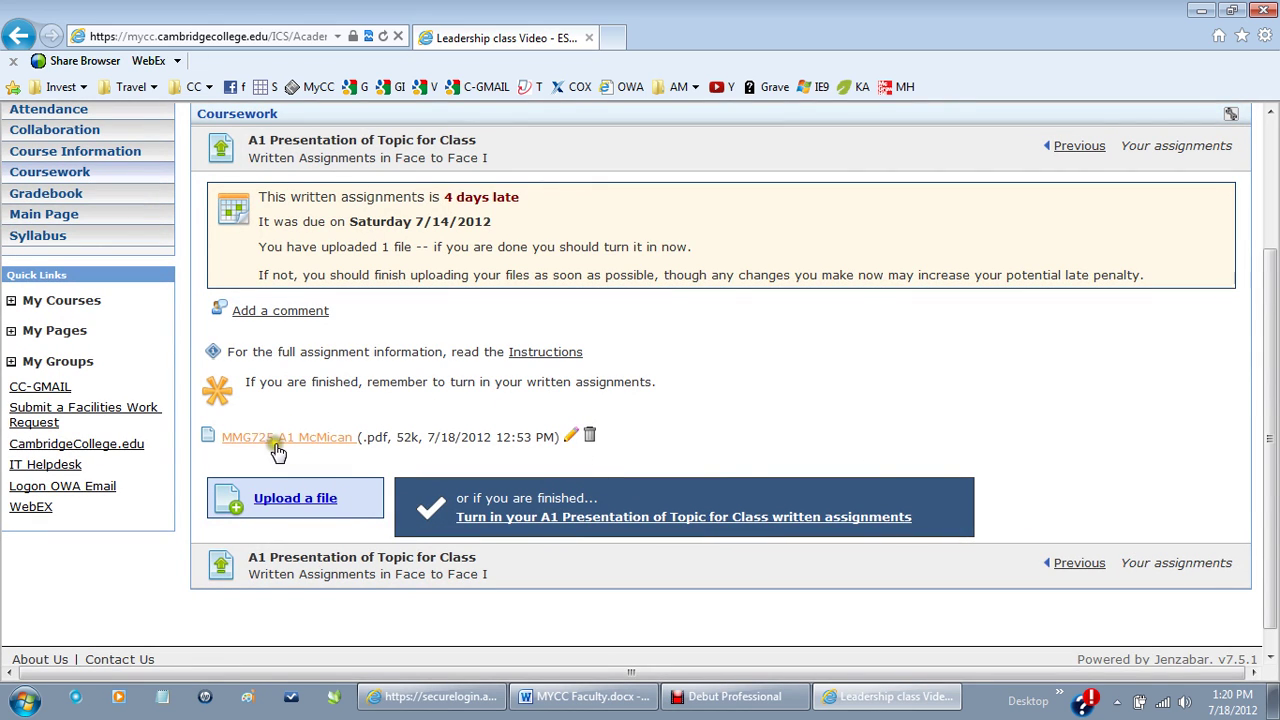
Open the uploaded PDF to check it, close it, and turn in the A1 written assignment
left_click(285, 444)
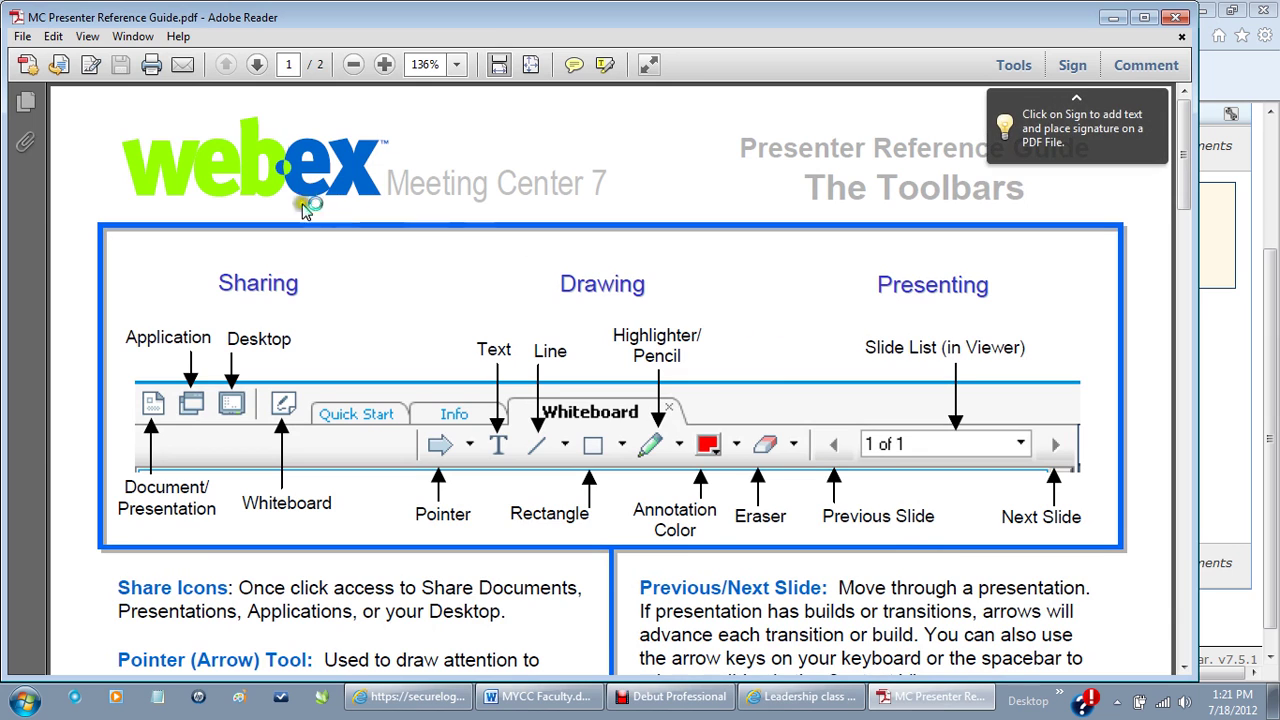
left_click(1180, 22)
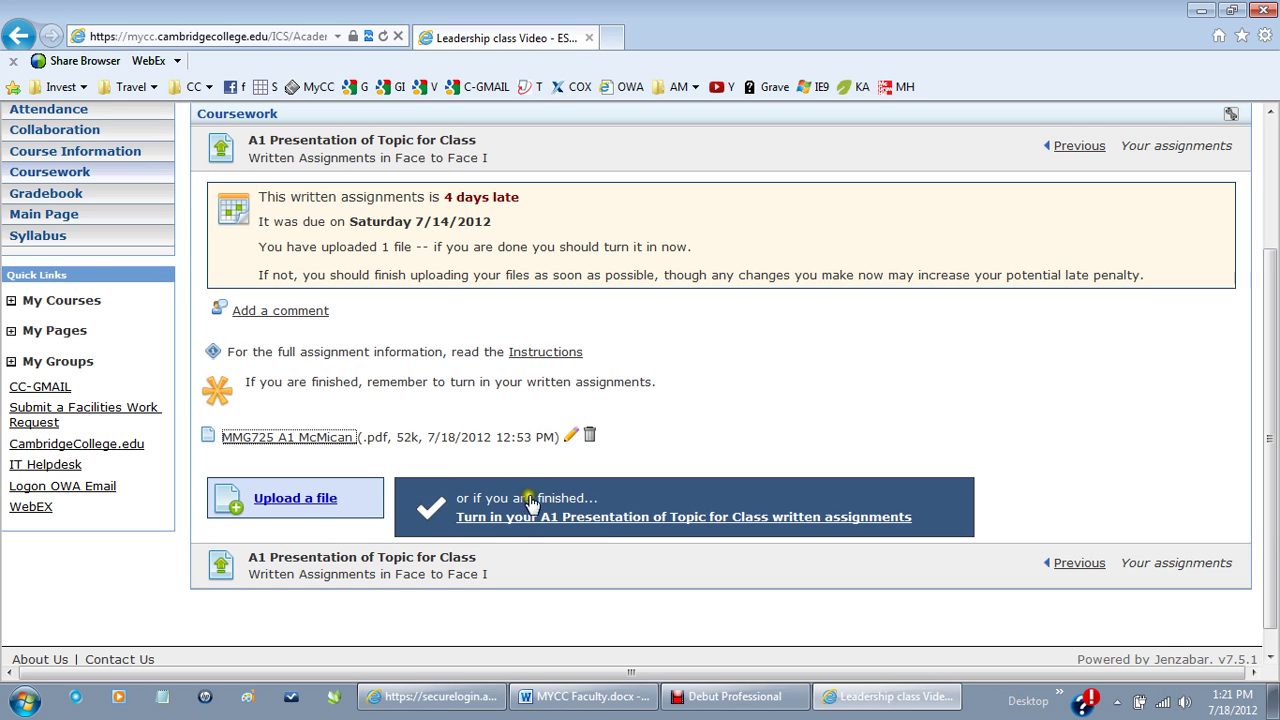
left_click(431, 513)
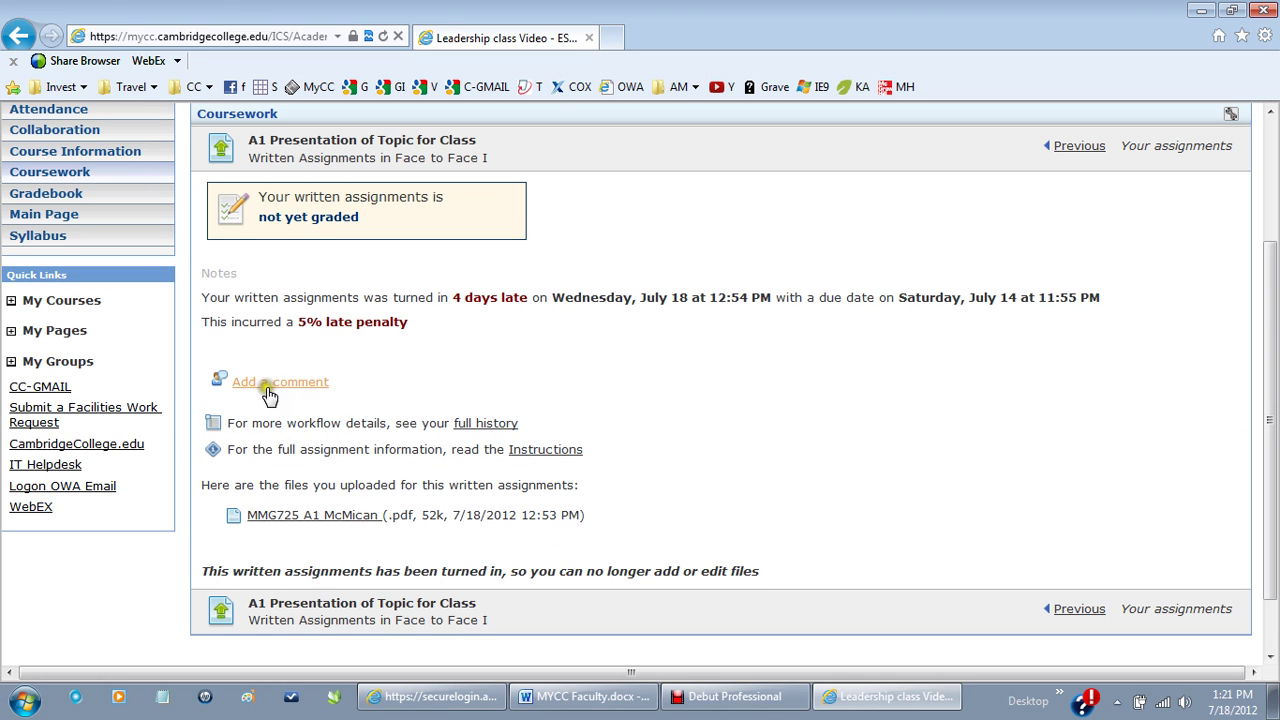
Review the turned-in assignment's full history, then open the uploaded PDF to check it and close it
left_click(474, 424)
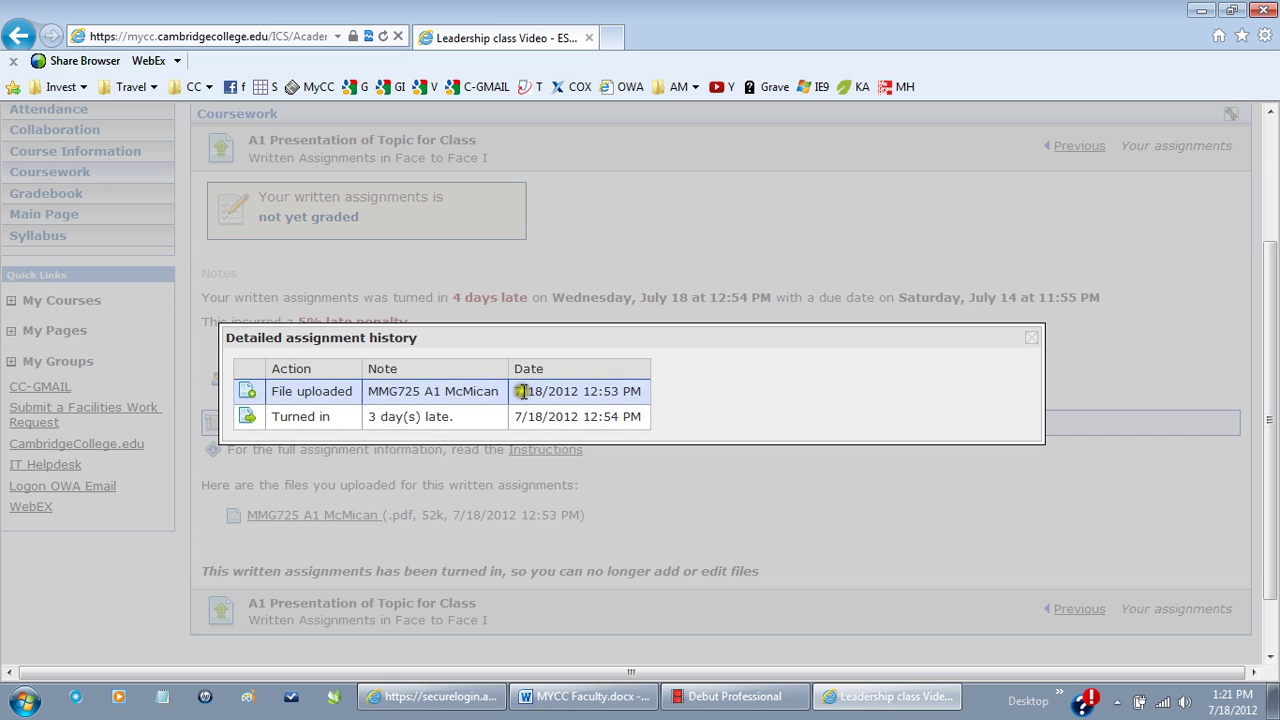
left_click(1028, 338)
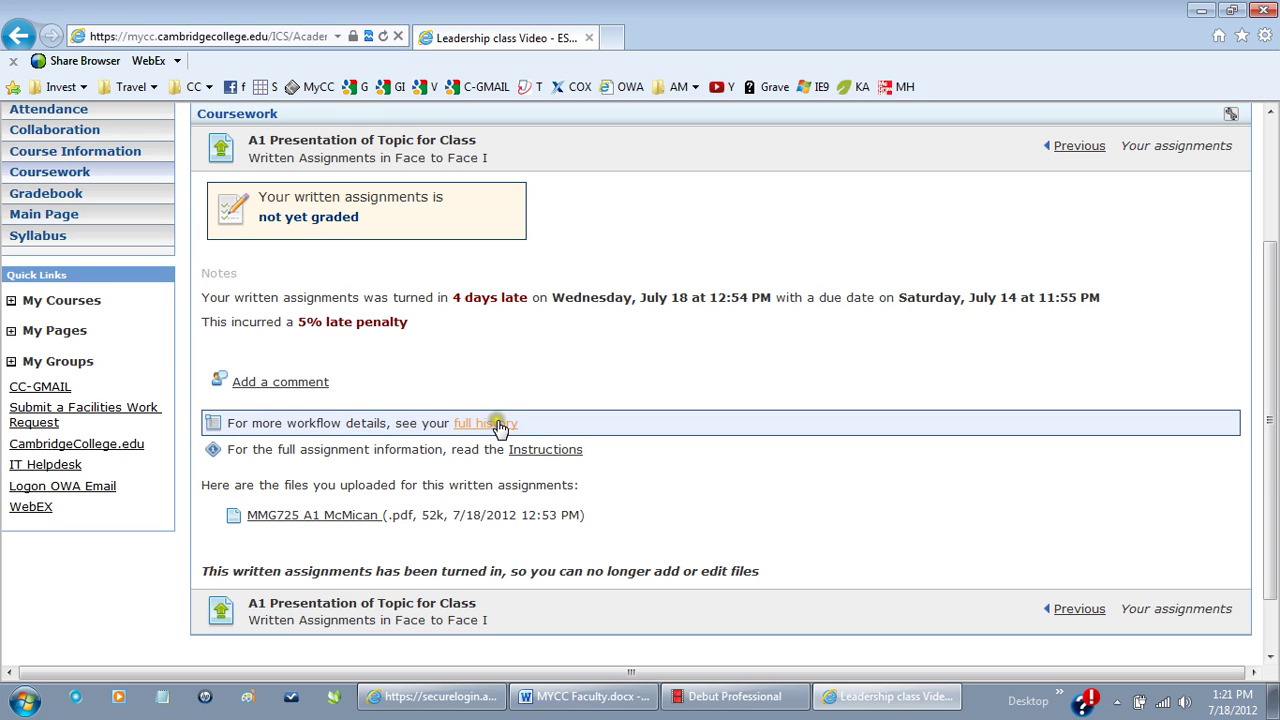
left_click(310, 516)
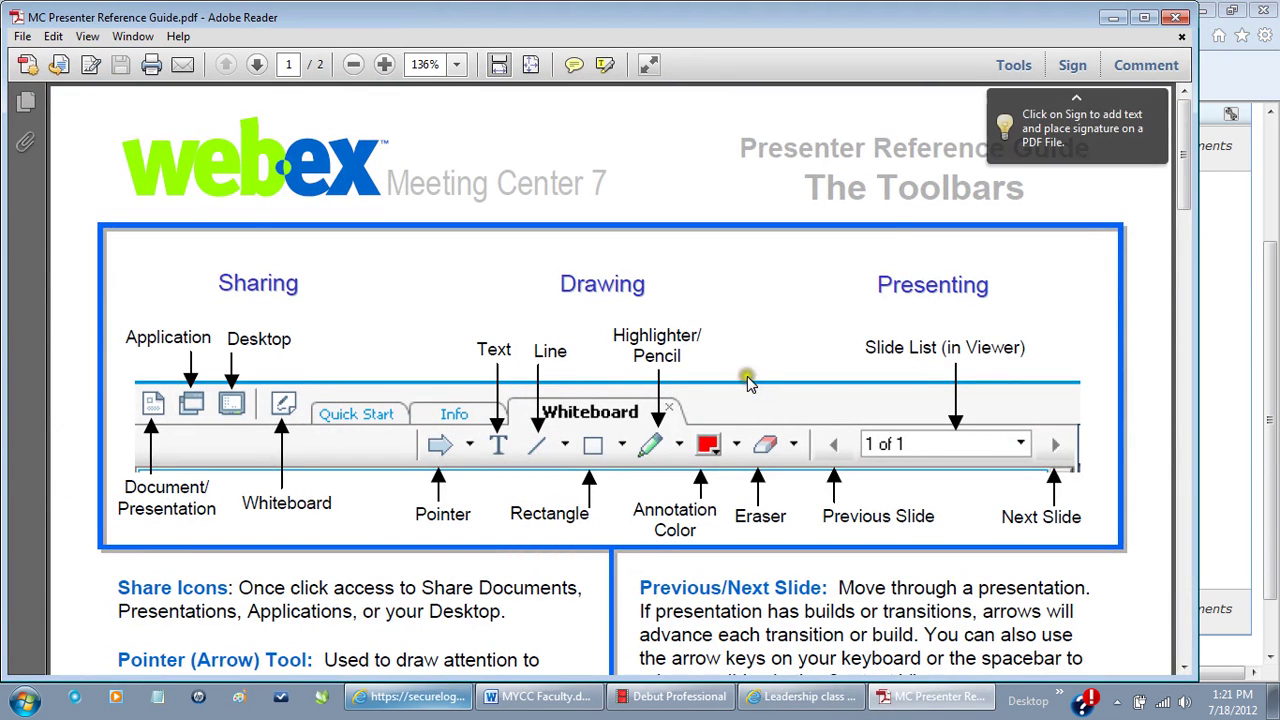
left_click(1178, 18)
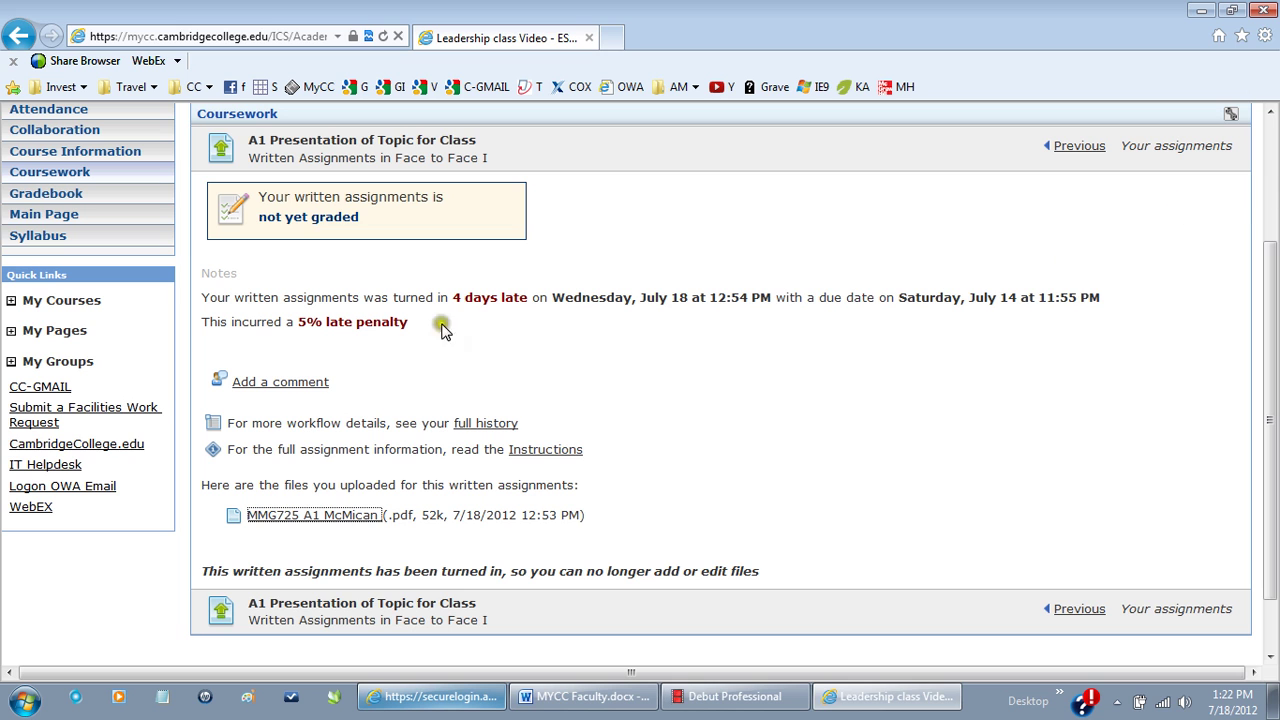
Return from the Students view to the regular faculty view and open A1 Presentation of Topic for Class in Face to Face I
left_click(1270, 143)
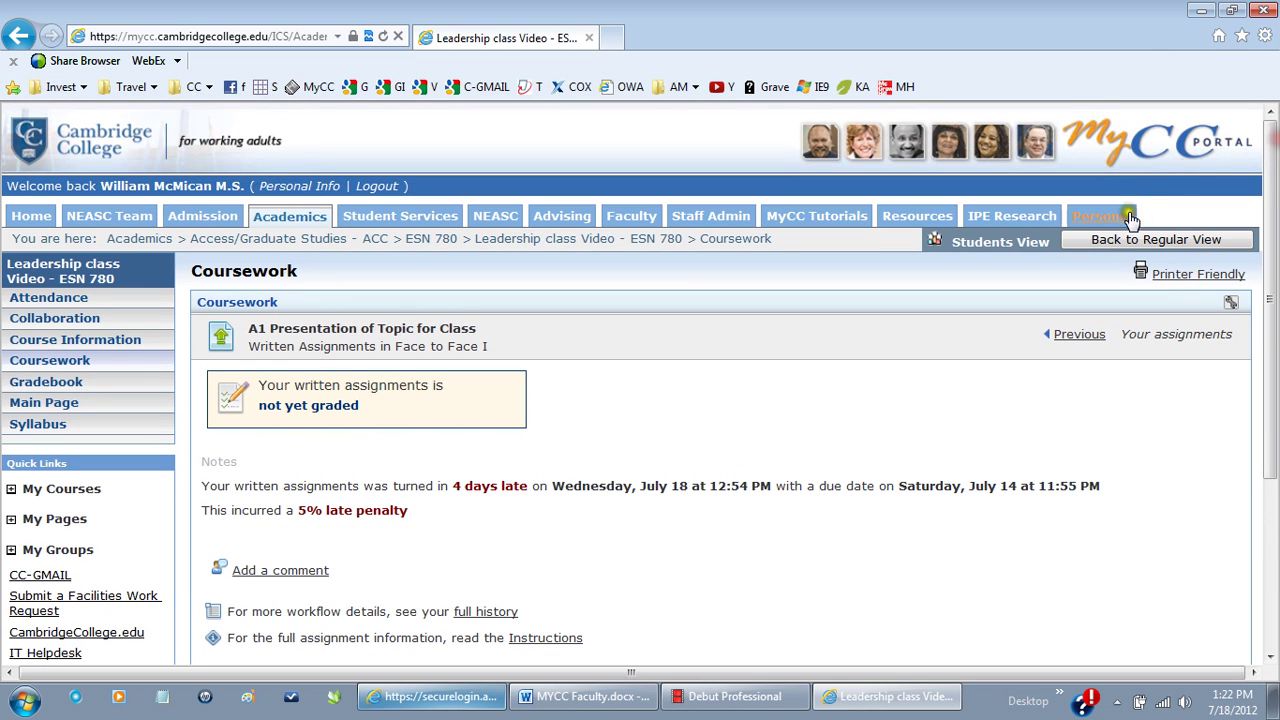
left_click(1140, 240)
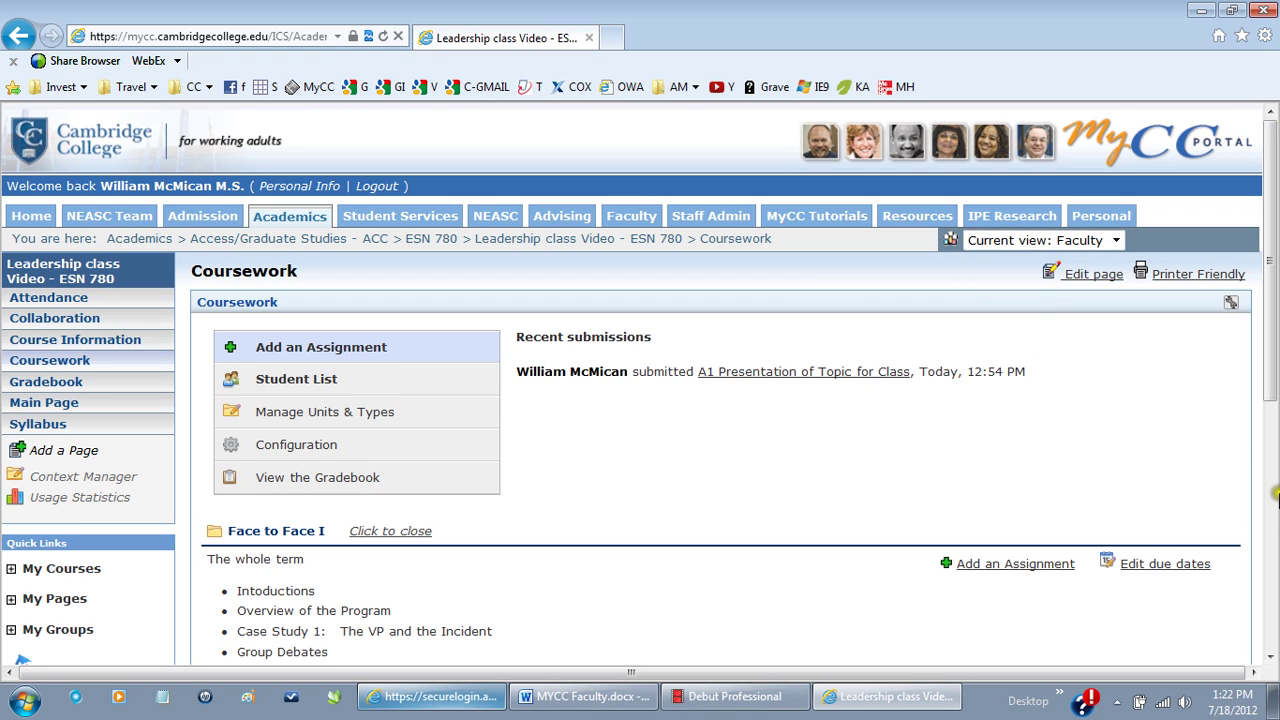
left_click_drag(1262, 404, 1262, 610)
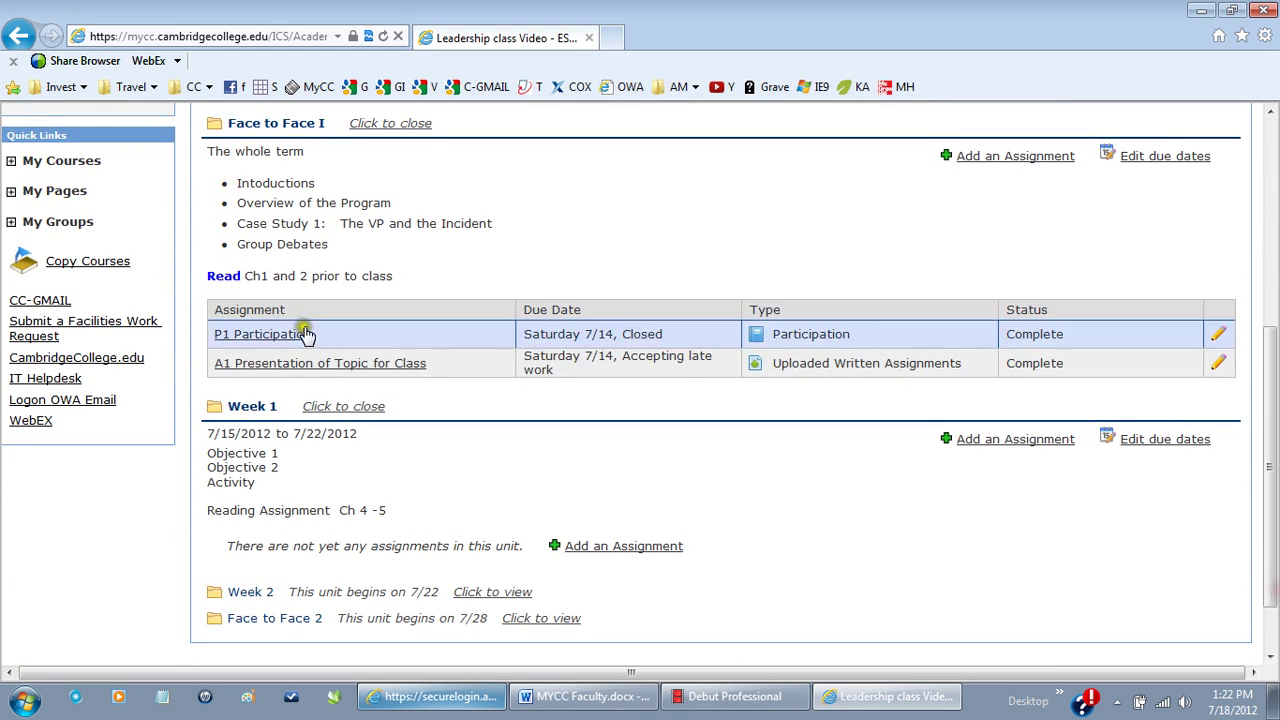
left_click(300, 365)
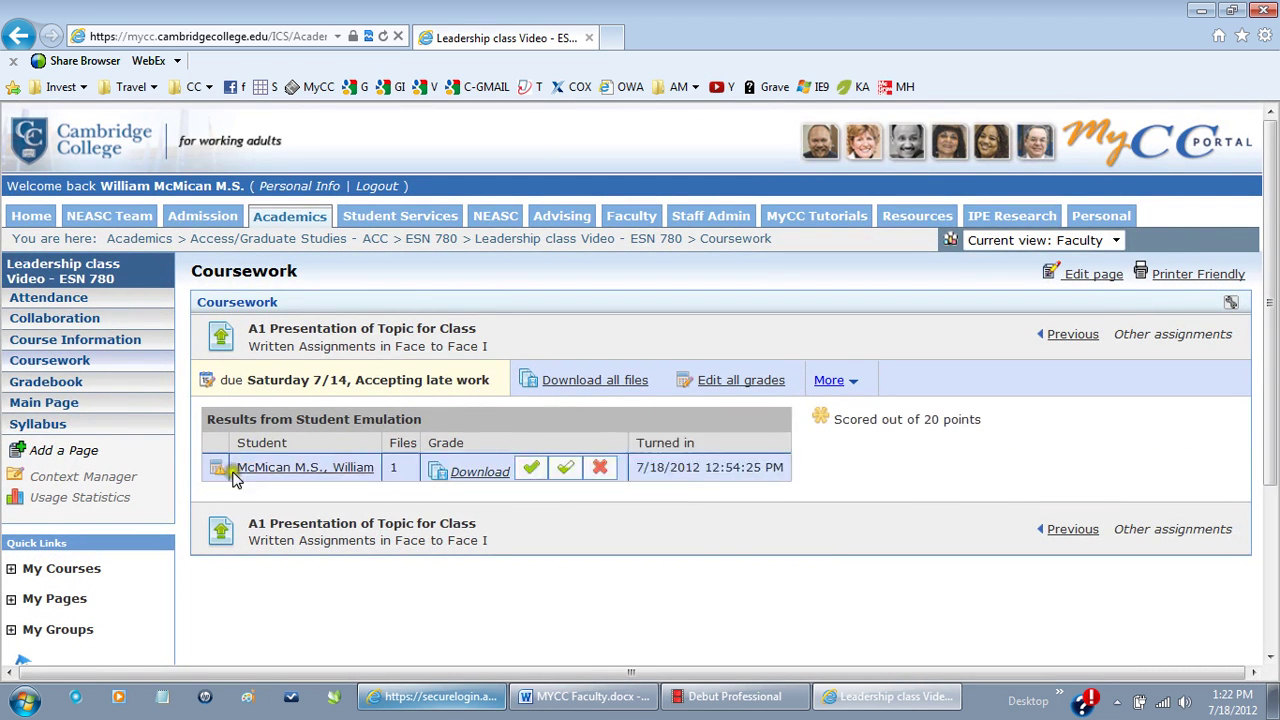
Open the student's submission from the Results from Student Emulation list of the A1 assignment
left_click(317, 471)
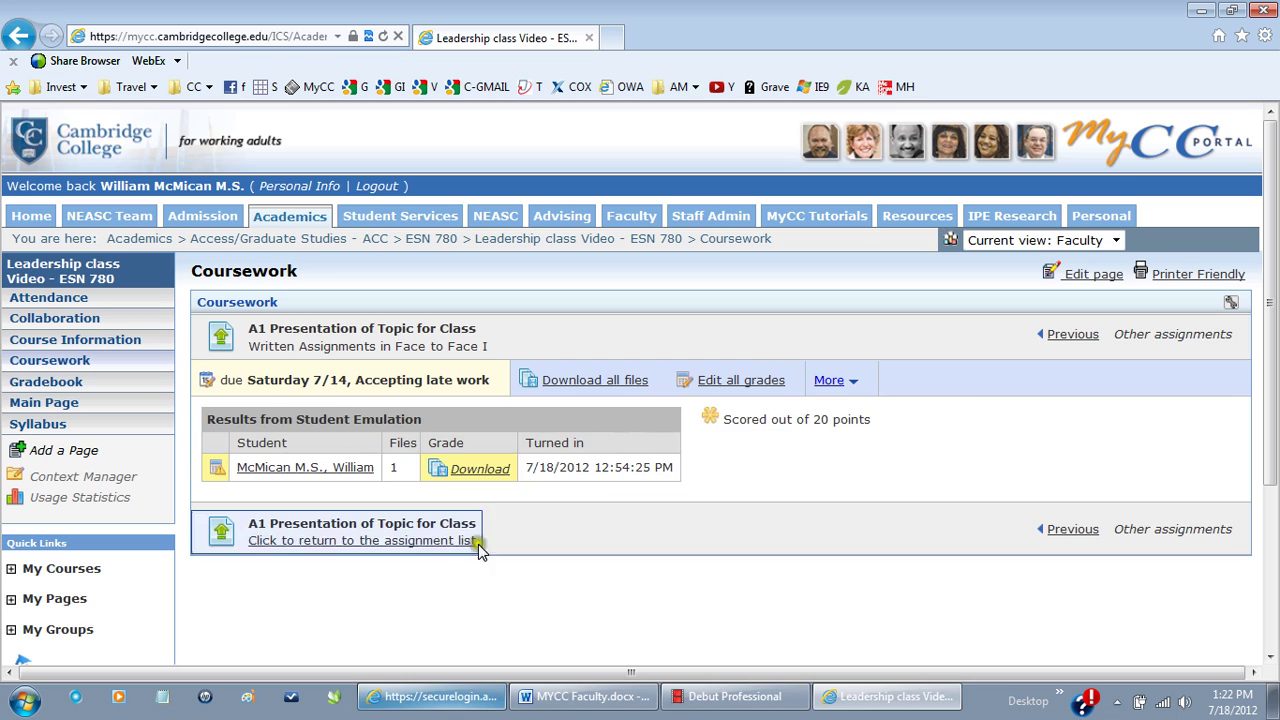
left_click(290, 468)
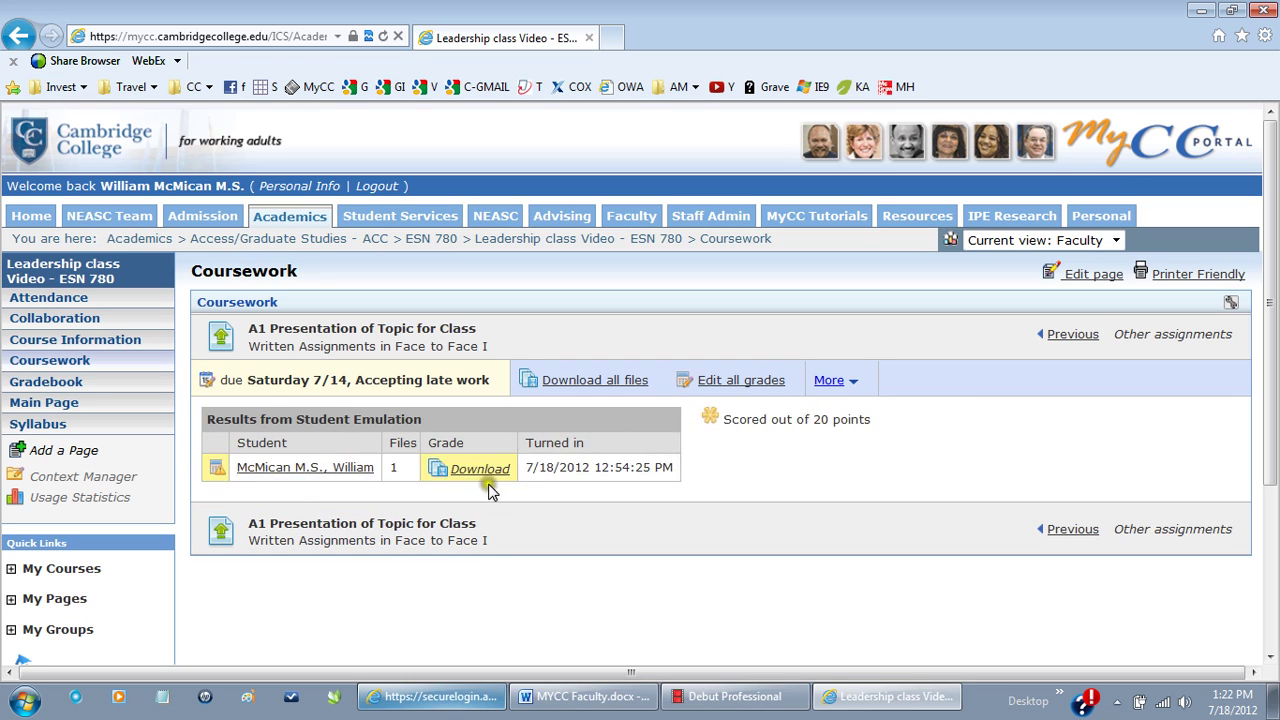
left_click(340, 472)
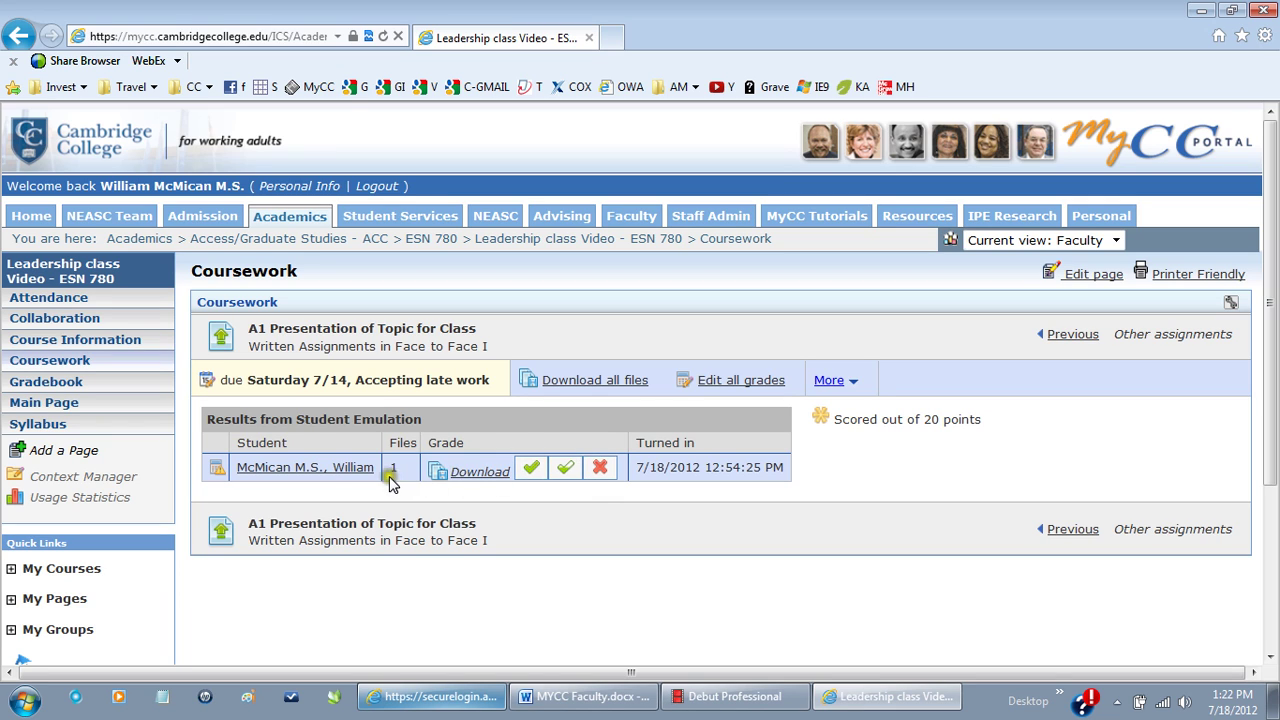
left_click(474, 489)
mouse_move(478, 476)
left_click(322, 472)
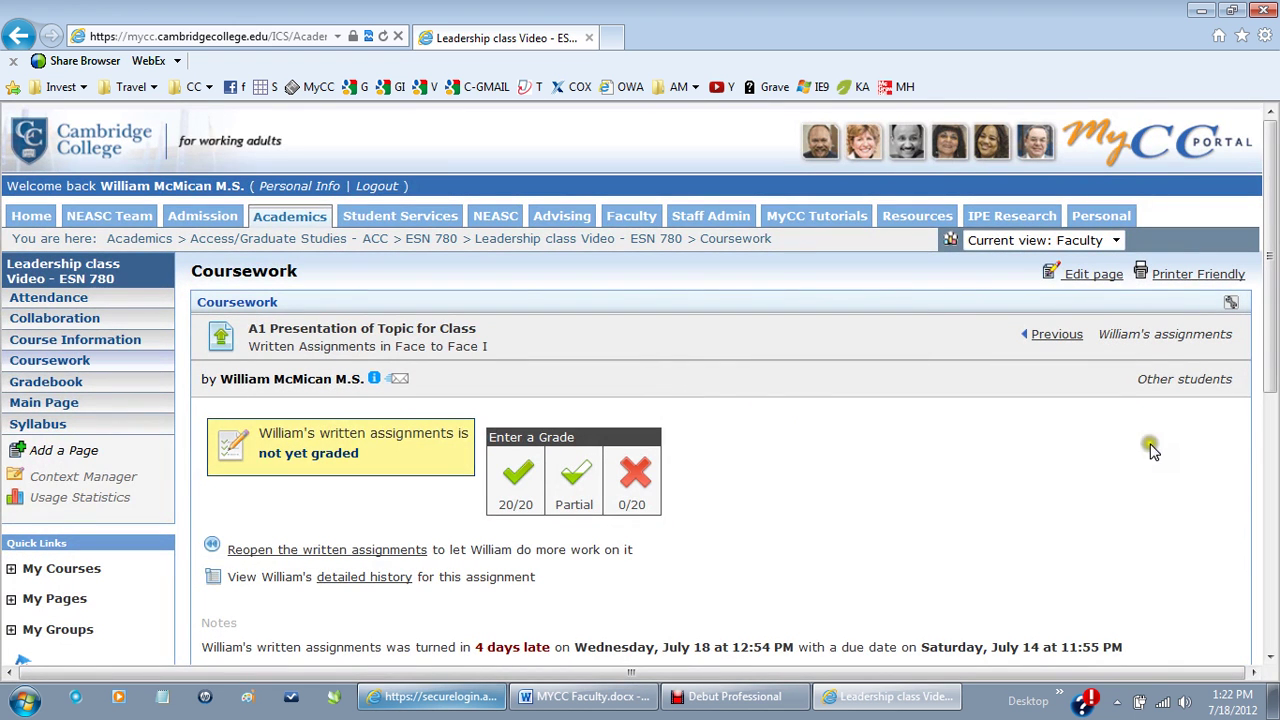
Enter a partial grade of 22 for the student's A1 submission and save it
left_click_drag(1275, 340, 1231, 443)
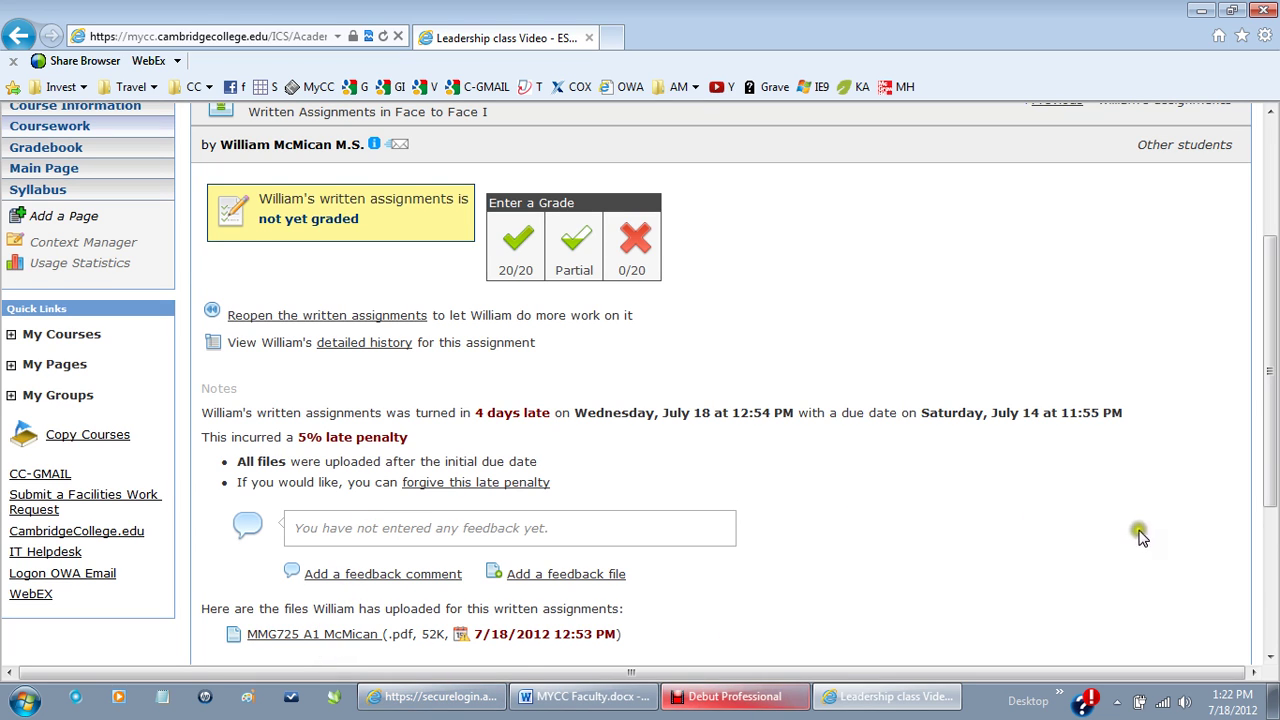
left_click(570, 246)
left_click(535, 357)
type("2")
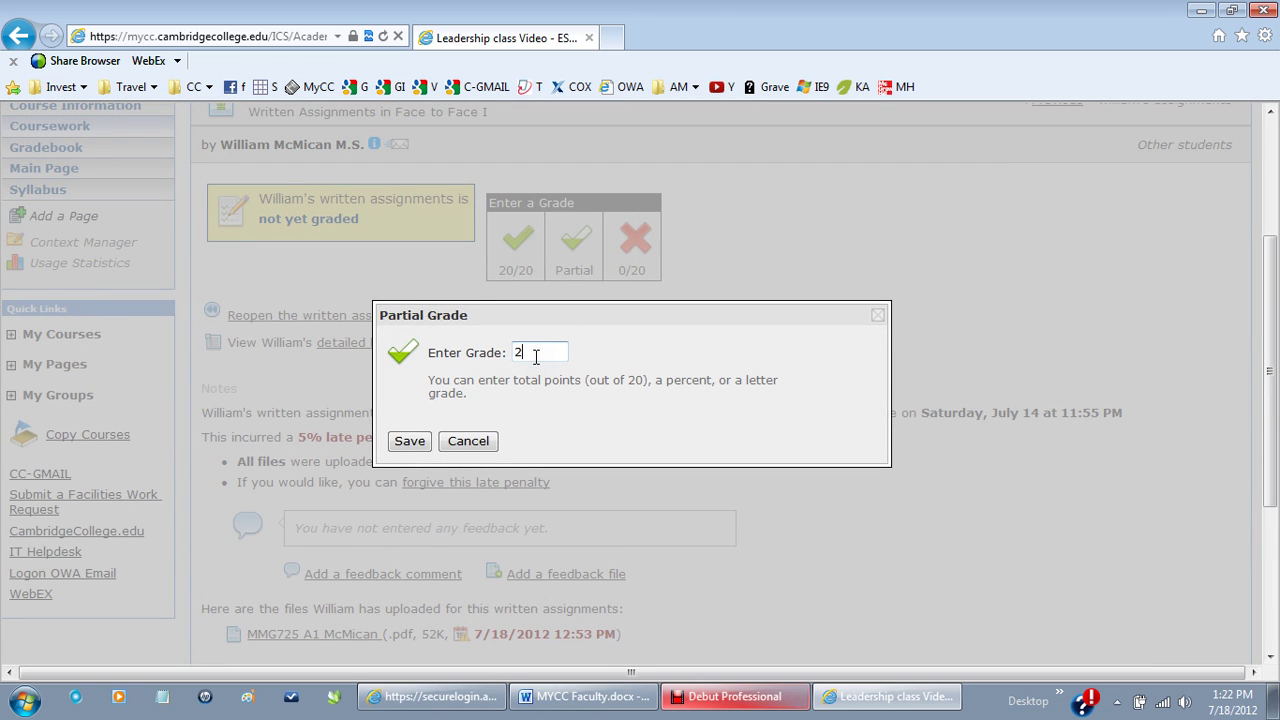
type("2")
left_click(409, 445)
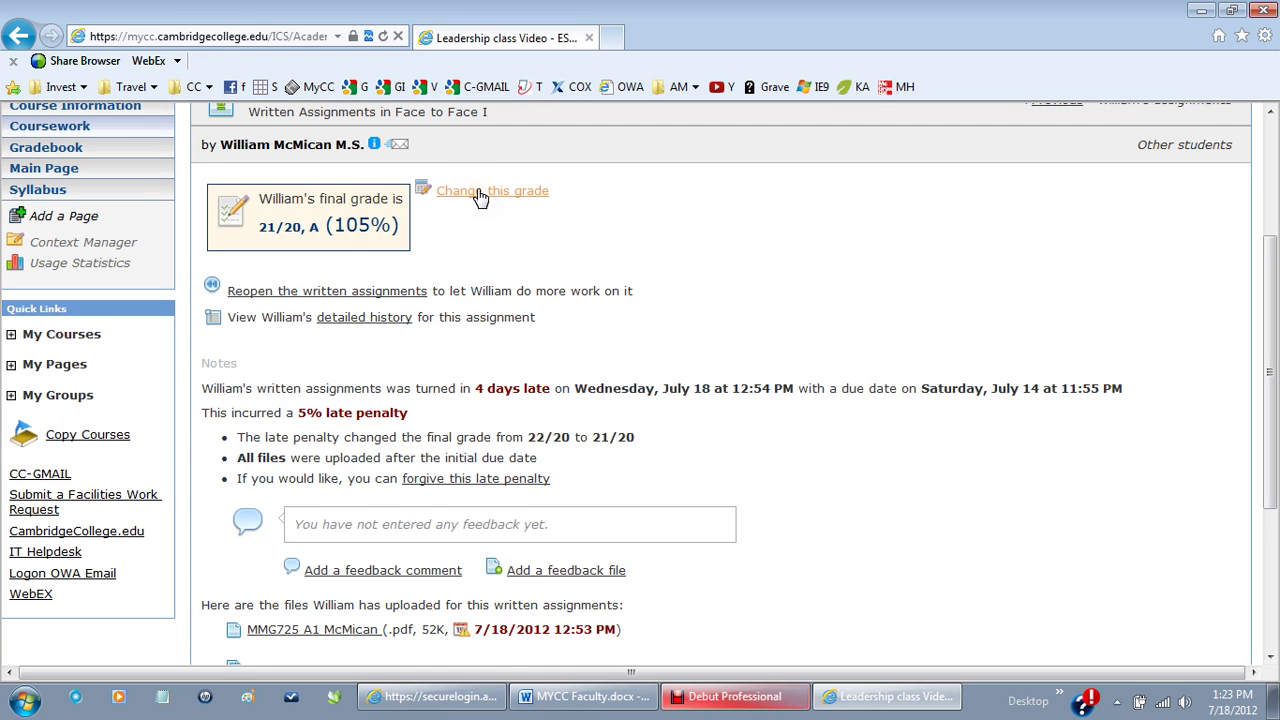
Change the partial grade of the student's A1 submission to 18 and save it
left_click(478, 191)
left_click(508, 250)
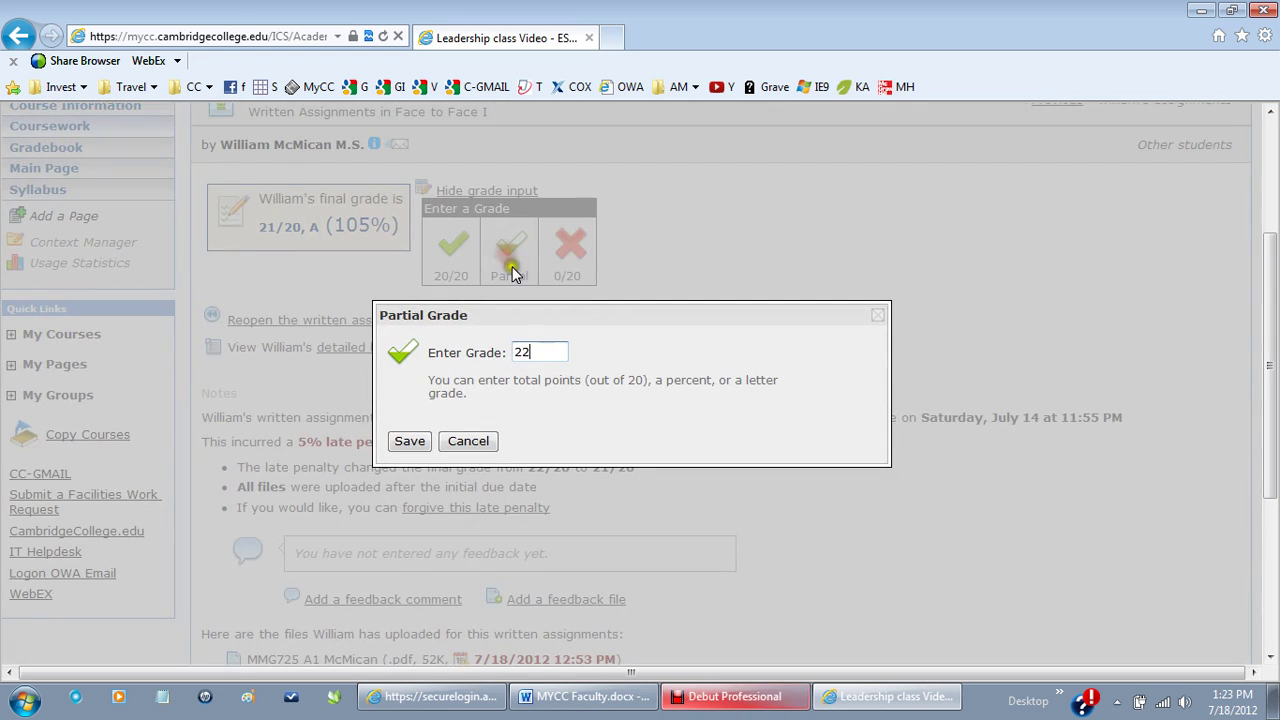
left_click(473, 354)
type("18")
left_click(410, 442)
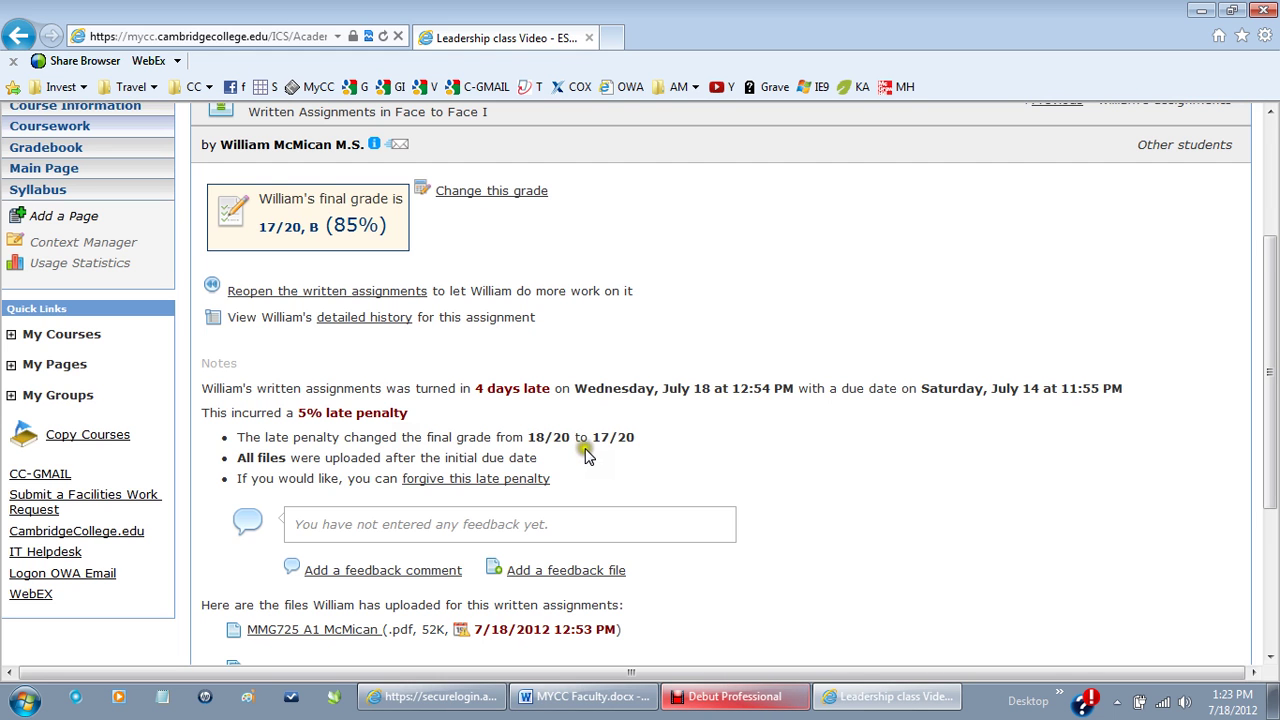
Add and save the feedback comment "Great Job on the Presentation" on the student's submission and check it on the page
left_click(491, 523)
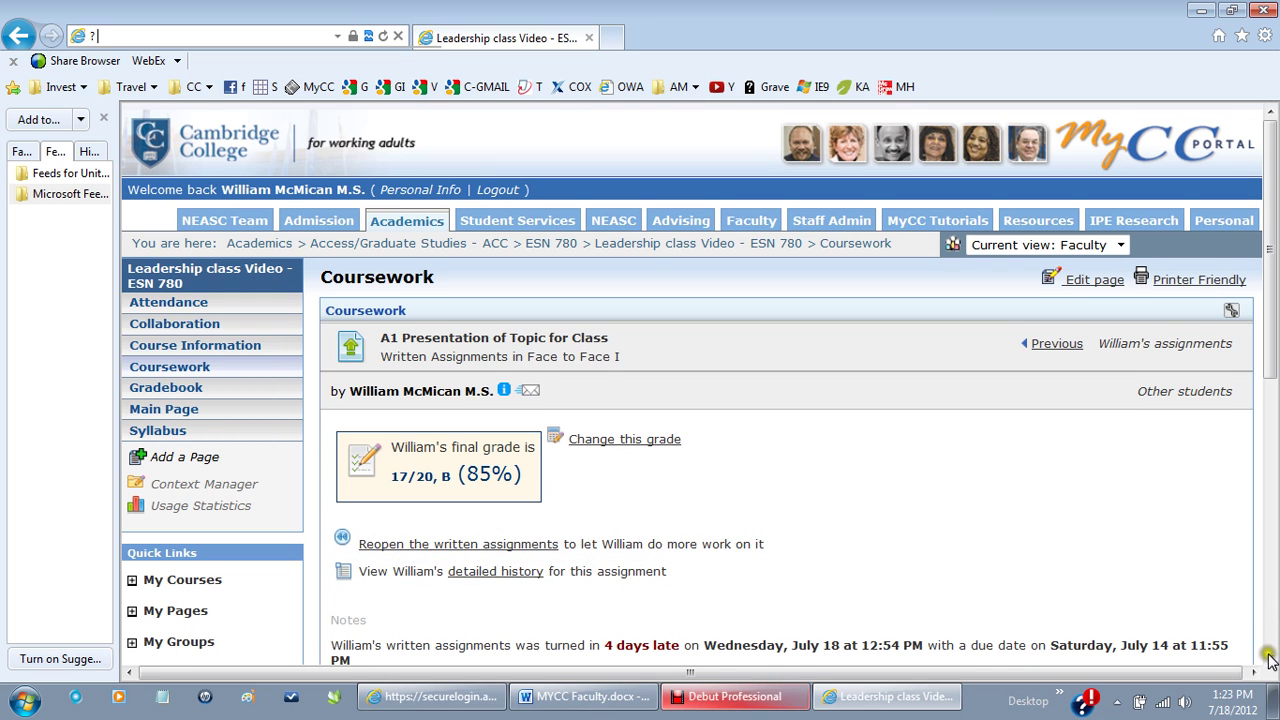
scroll(1250, 614, "down", 4)
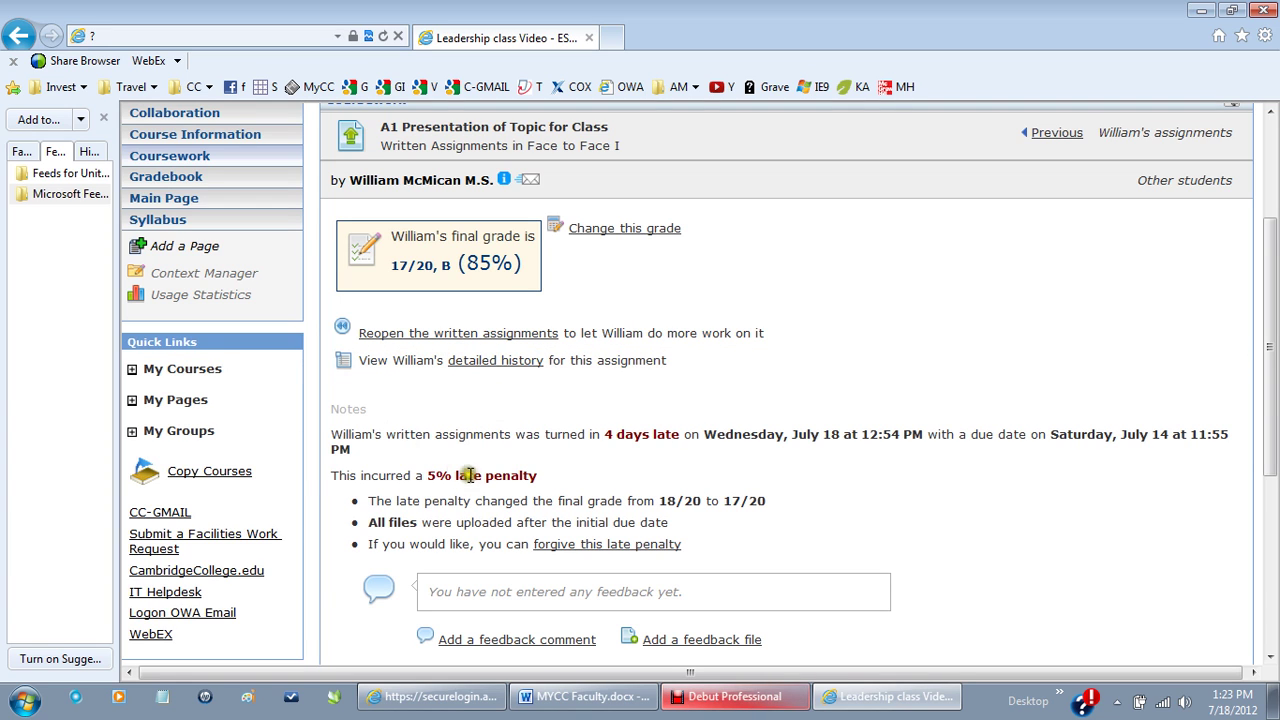
left_click(451, 591)
left_click(447, 594)
left_click(474, 311)
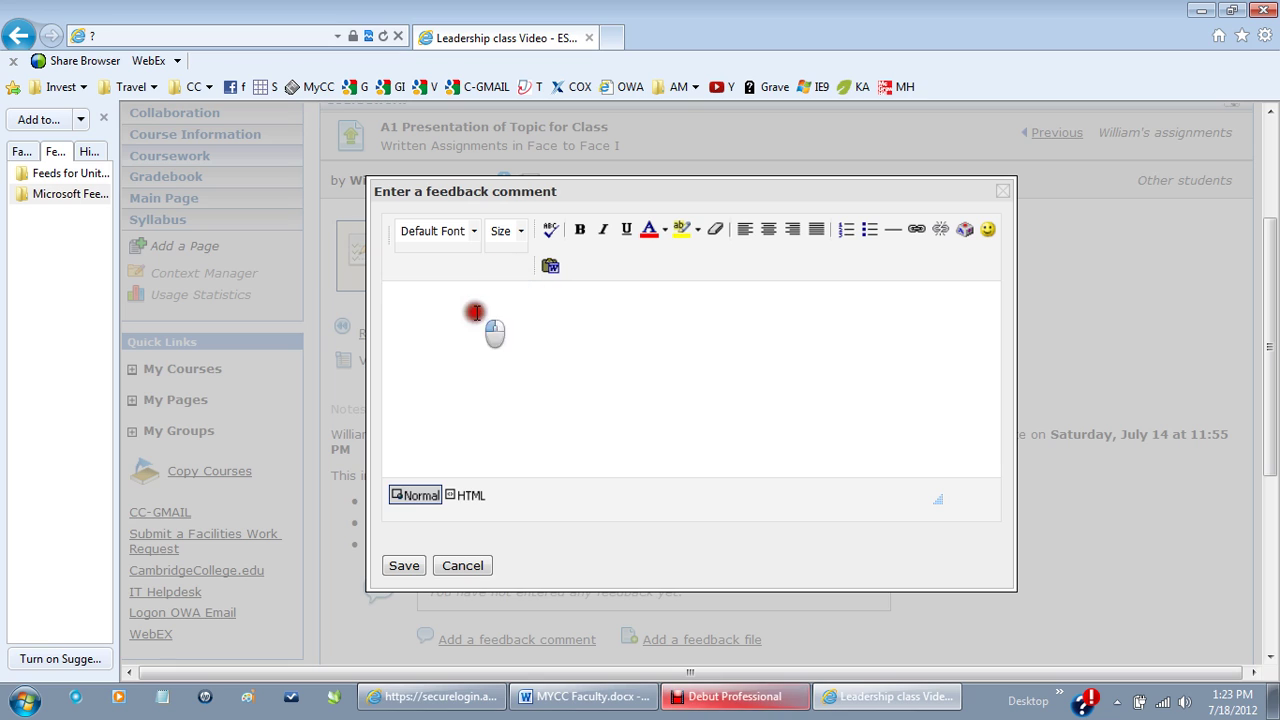
type("Great Job on the Presentation")
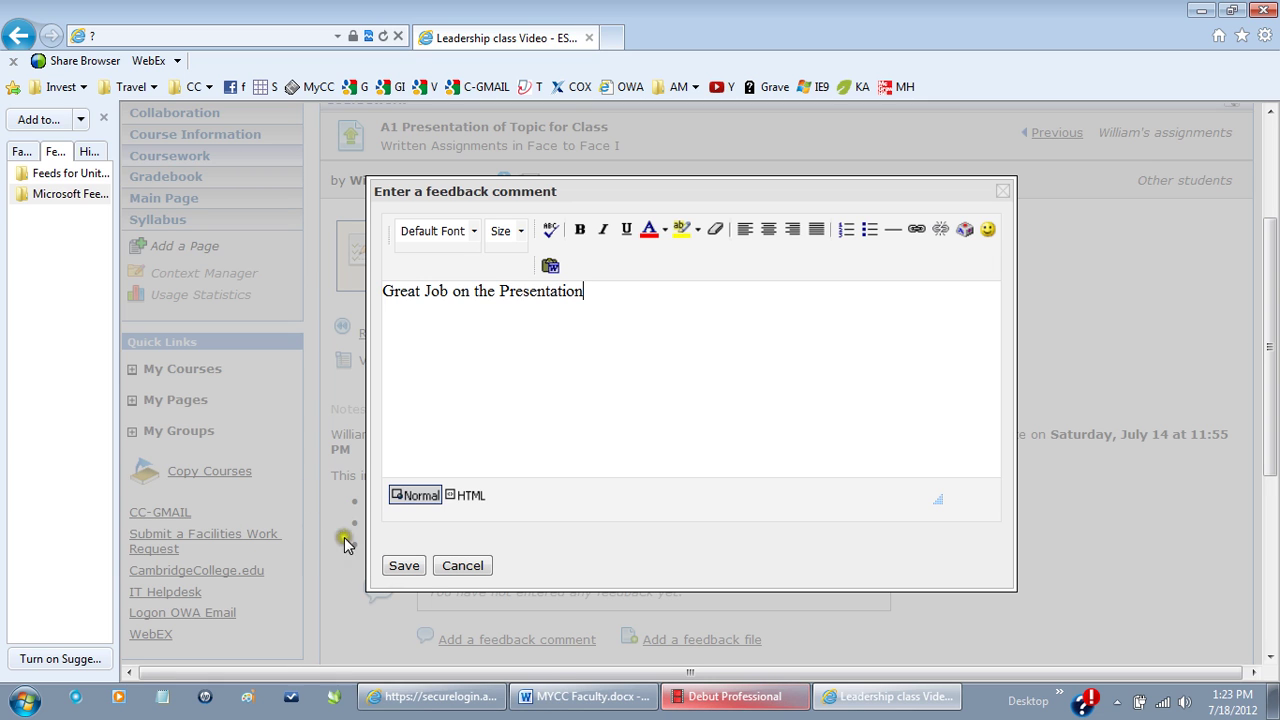
left_click(404, 565)
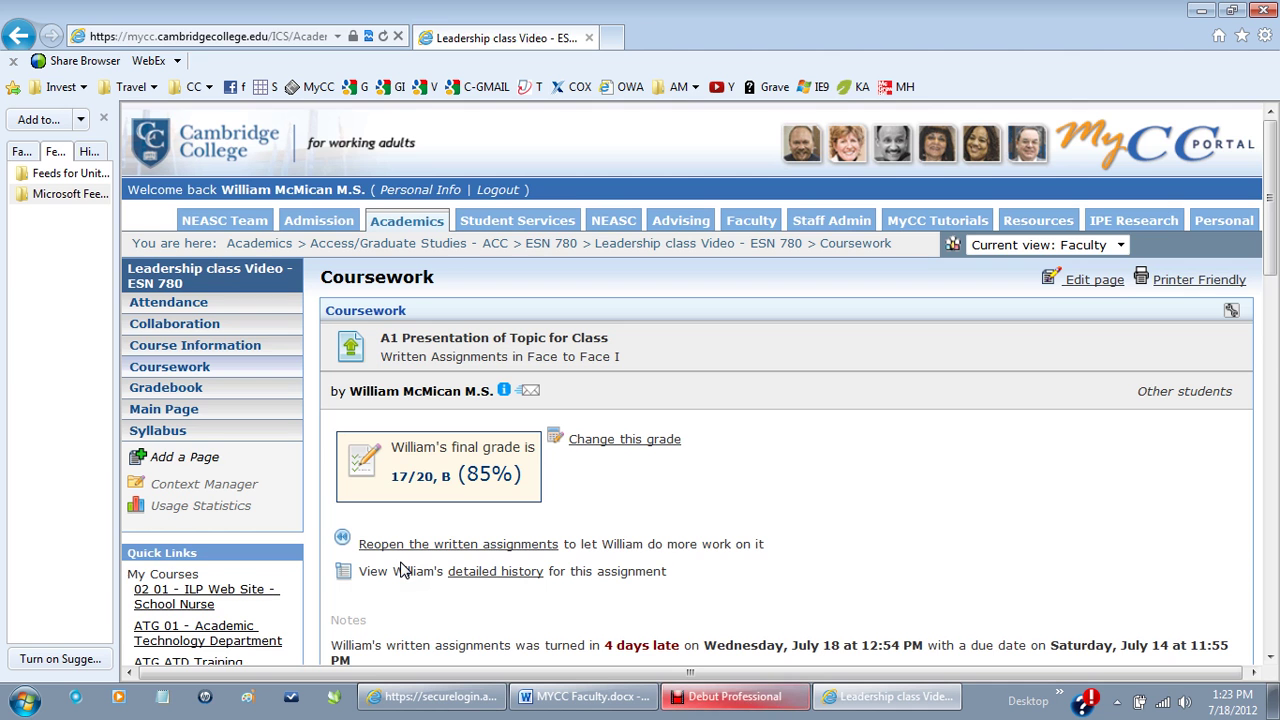
left_click_drag(1273, 370, 1265, 435)
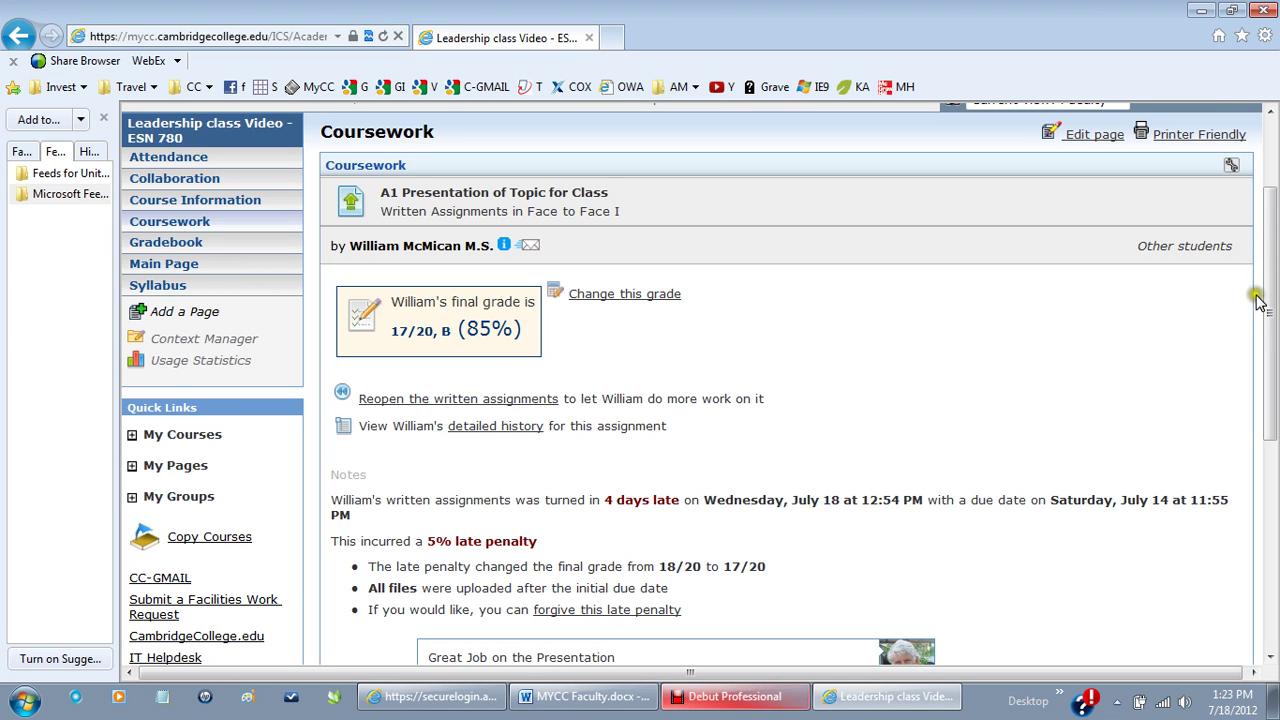
left_click_drag(1268, 300, 1257, 240)
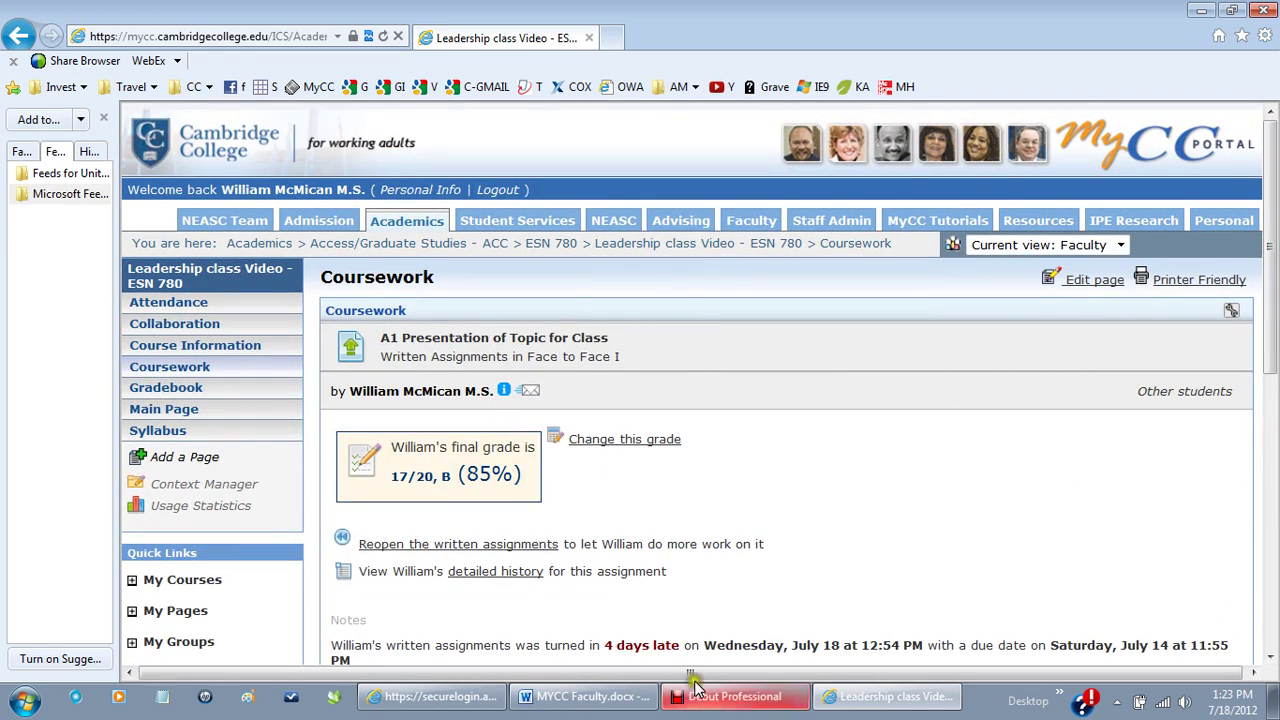
left_click(722, 697)
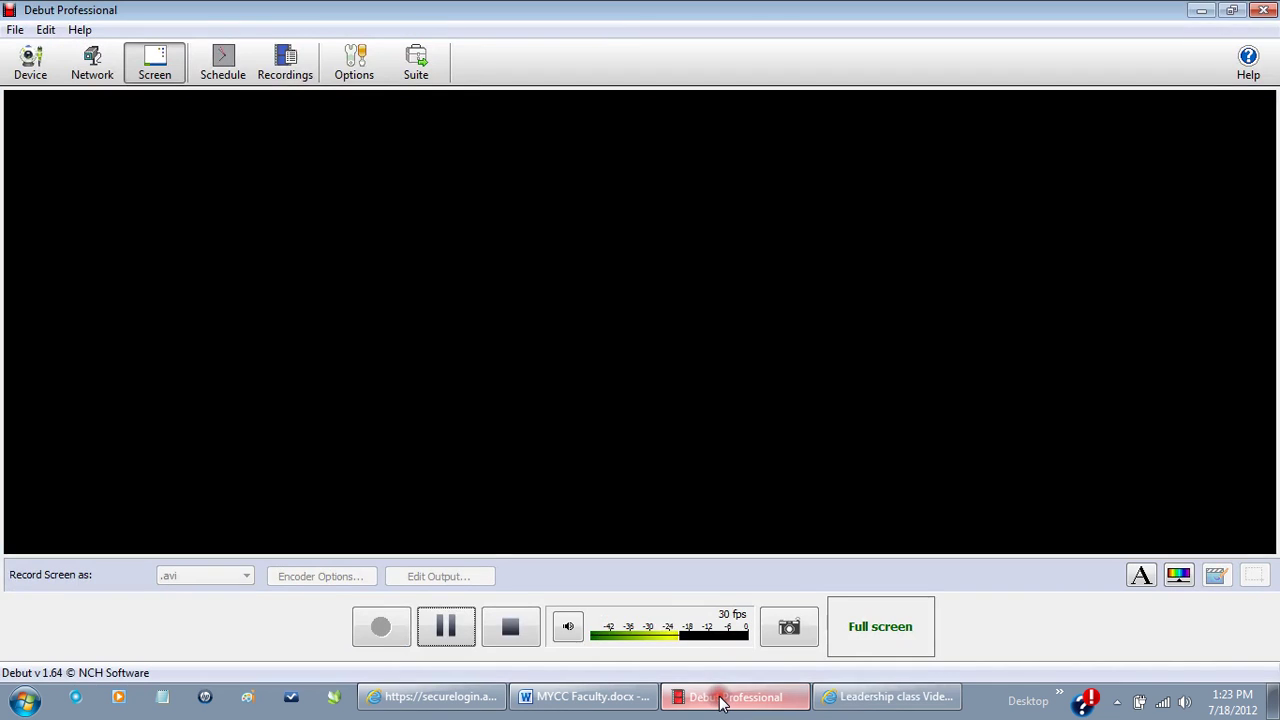